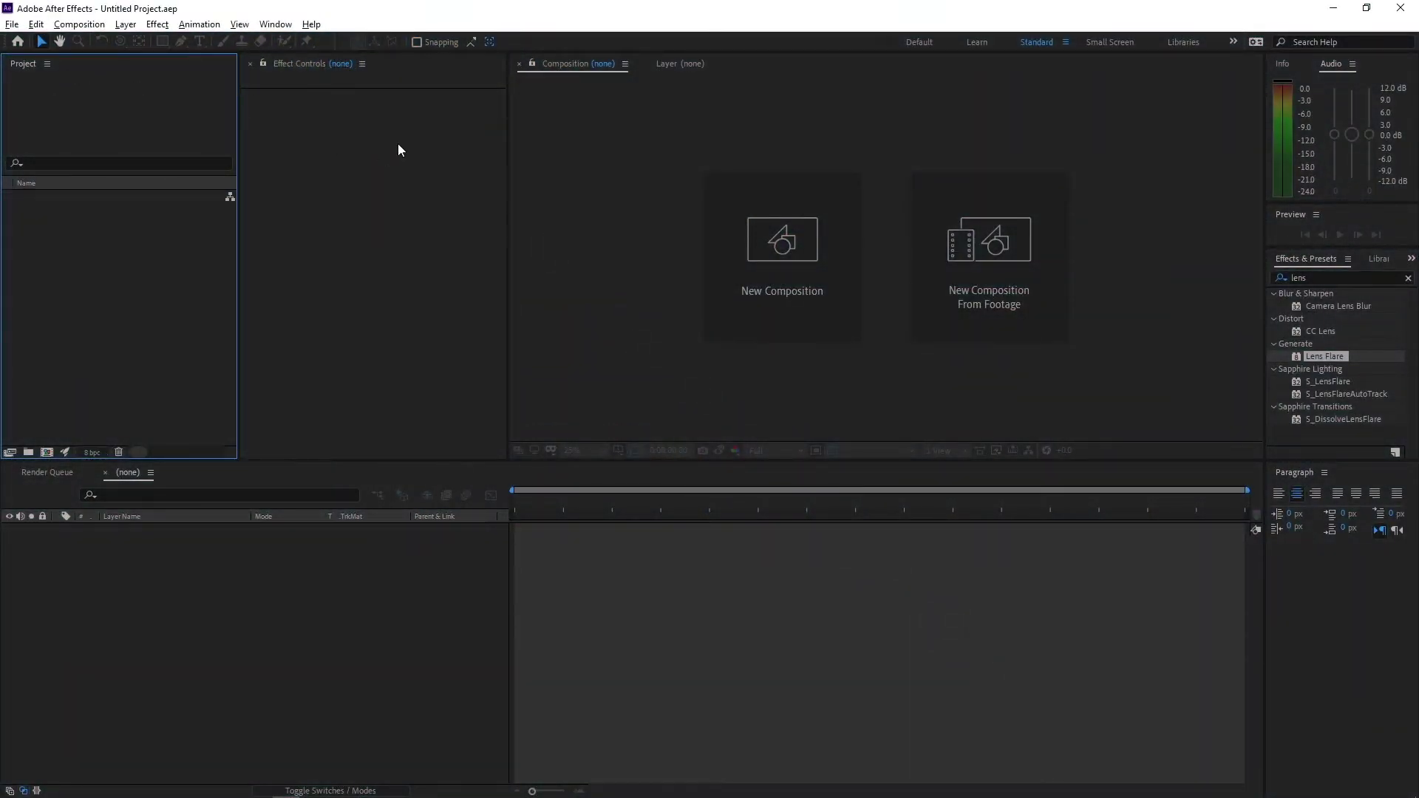
# Create a 1920 x 1080, 30 fps, 30-second composition named Main Comp and add a full-size black solid.
pyautogui.hotkey('ctrl', 'n')
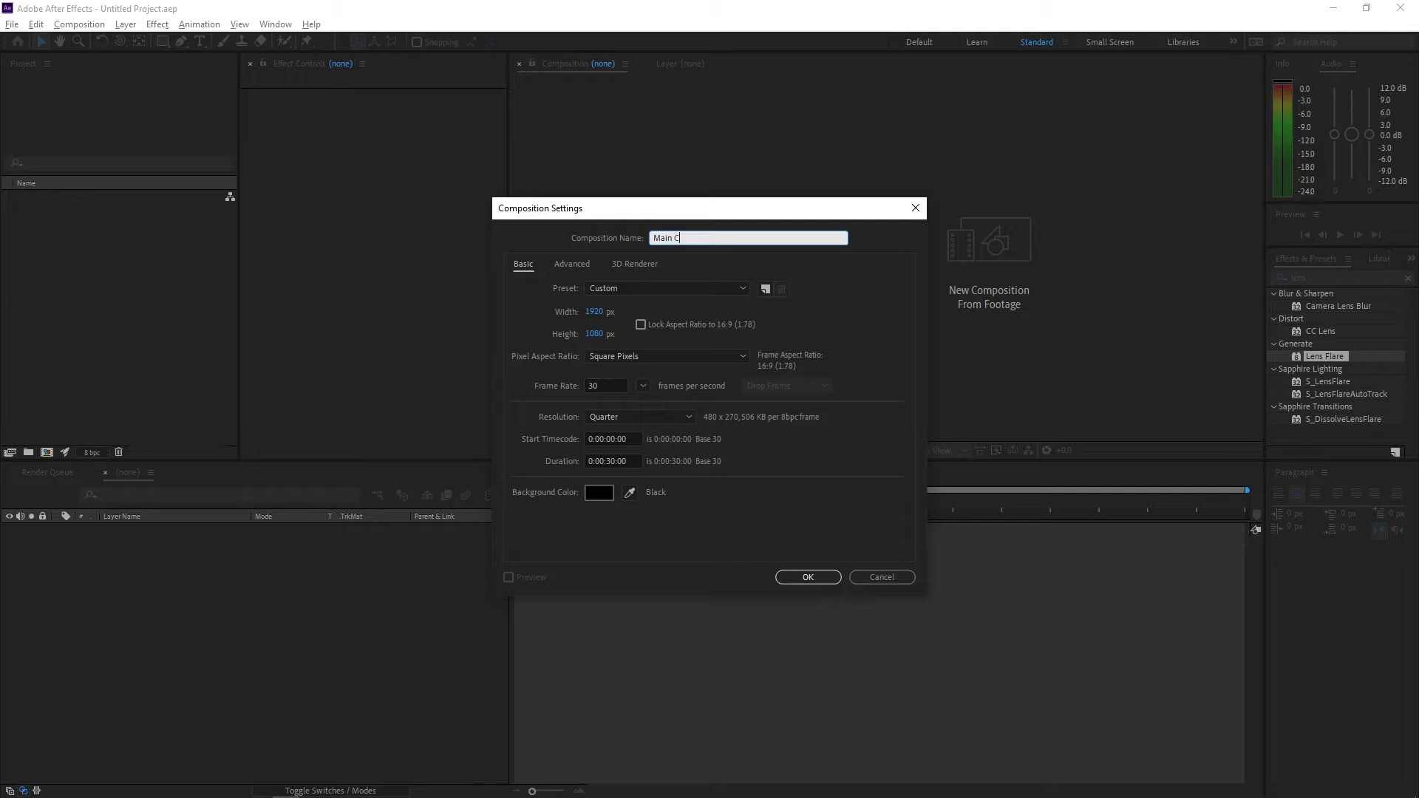
pyautogui.press('Return')
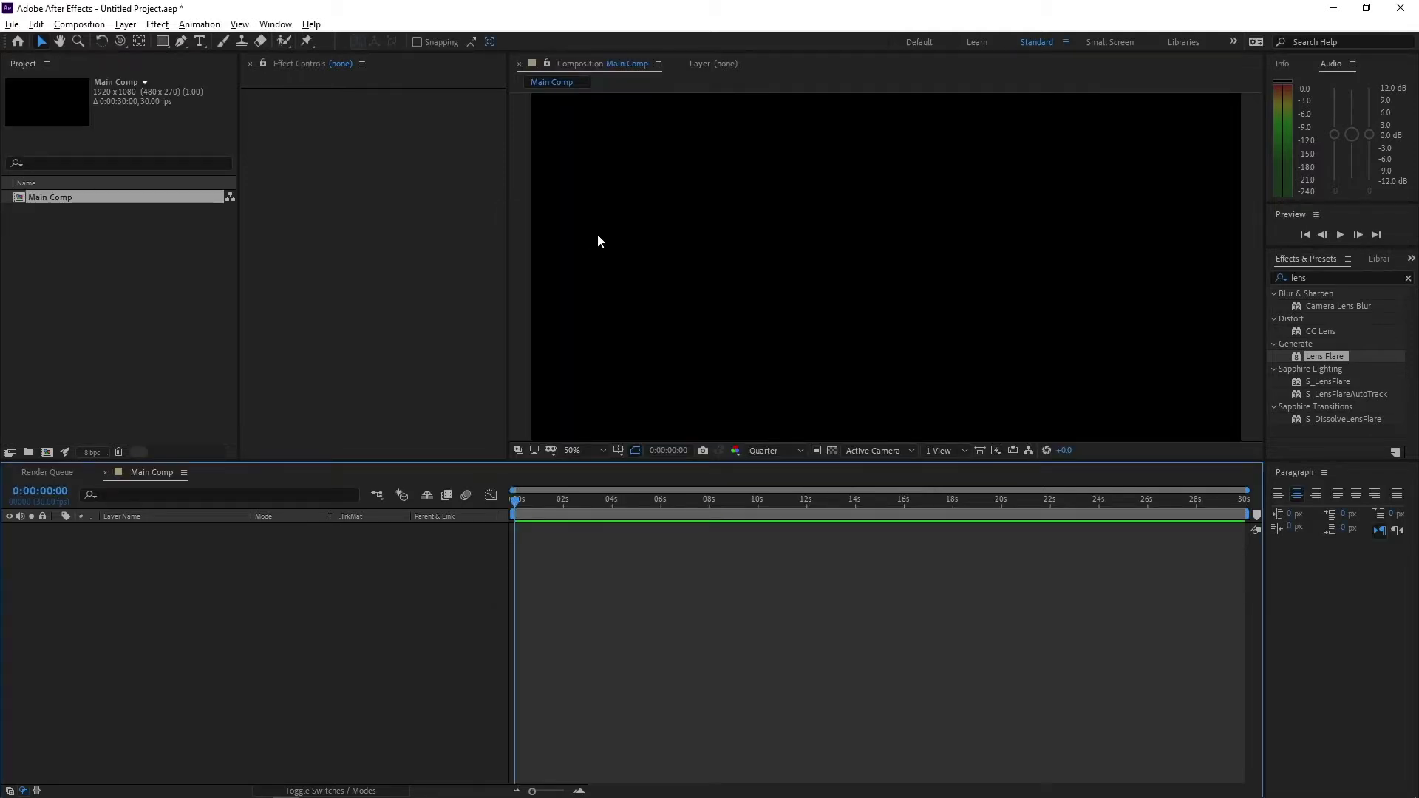
pyautogui.hotkey('ctrl', 'y')
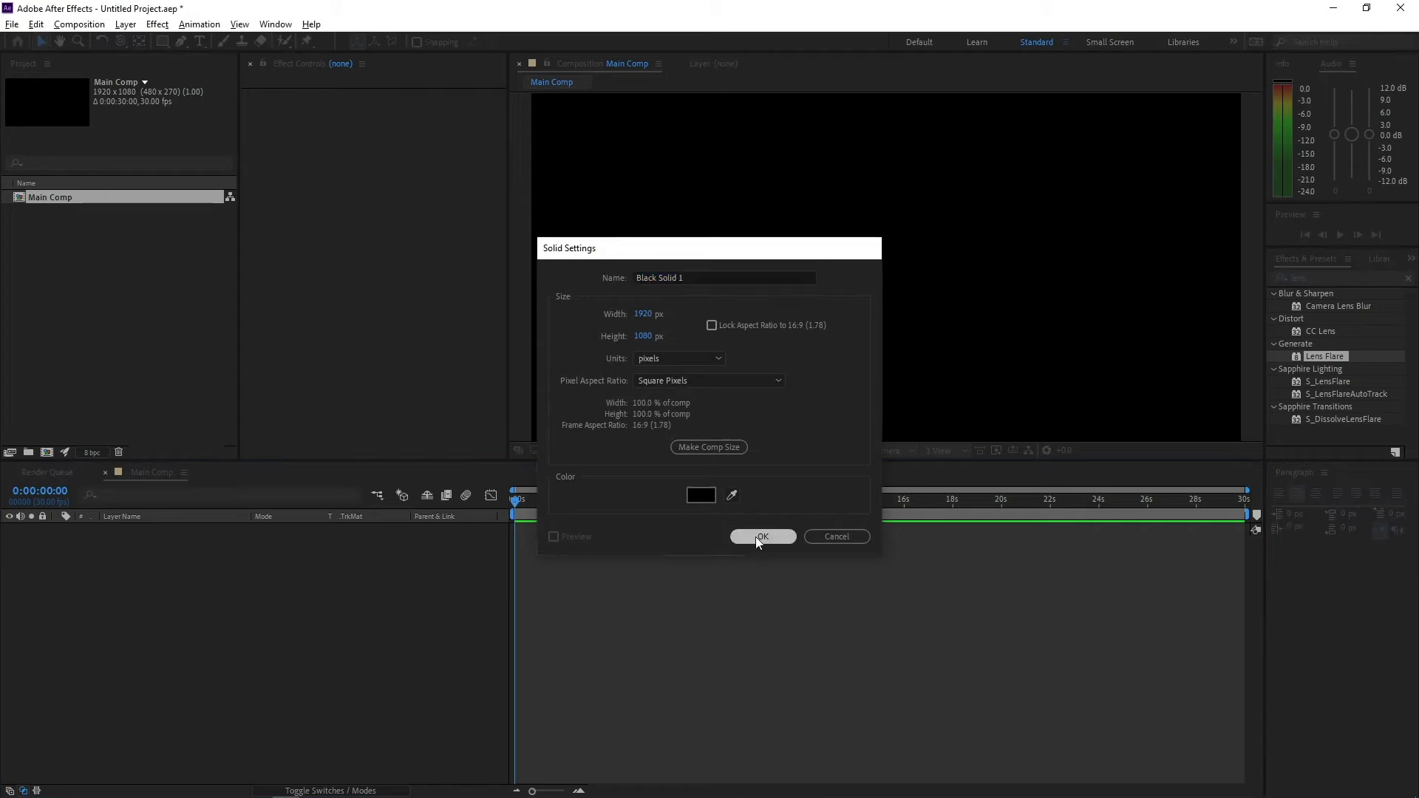
pyautogui.click(756, 537)
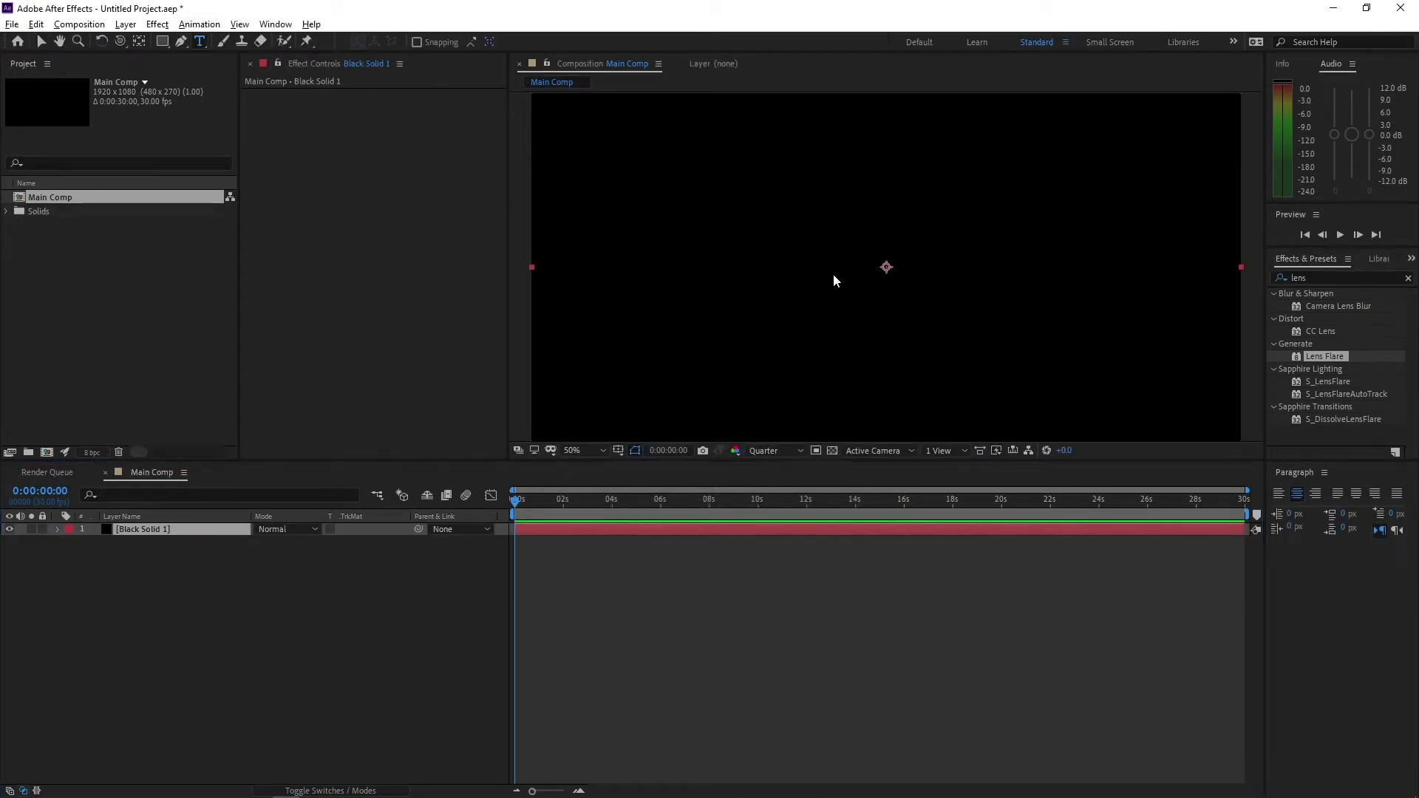
# Add the text "cinematic trailer" above the solid and centre it in the frame.
pyautogui.click(736, 263)
pyautogui.write('cinematic trailer')
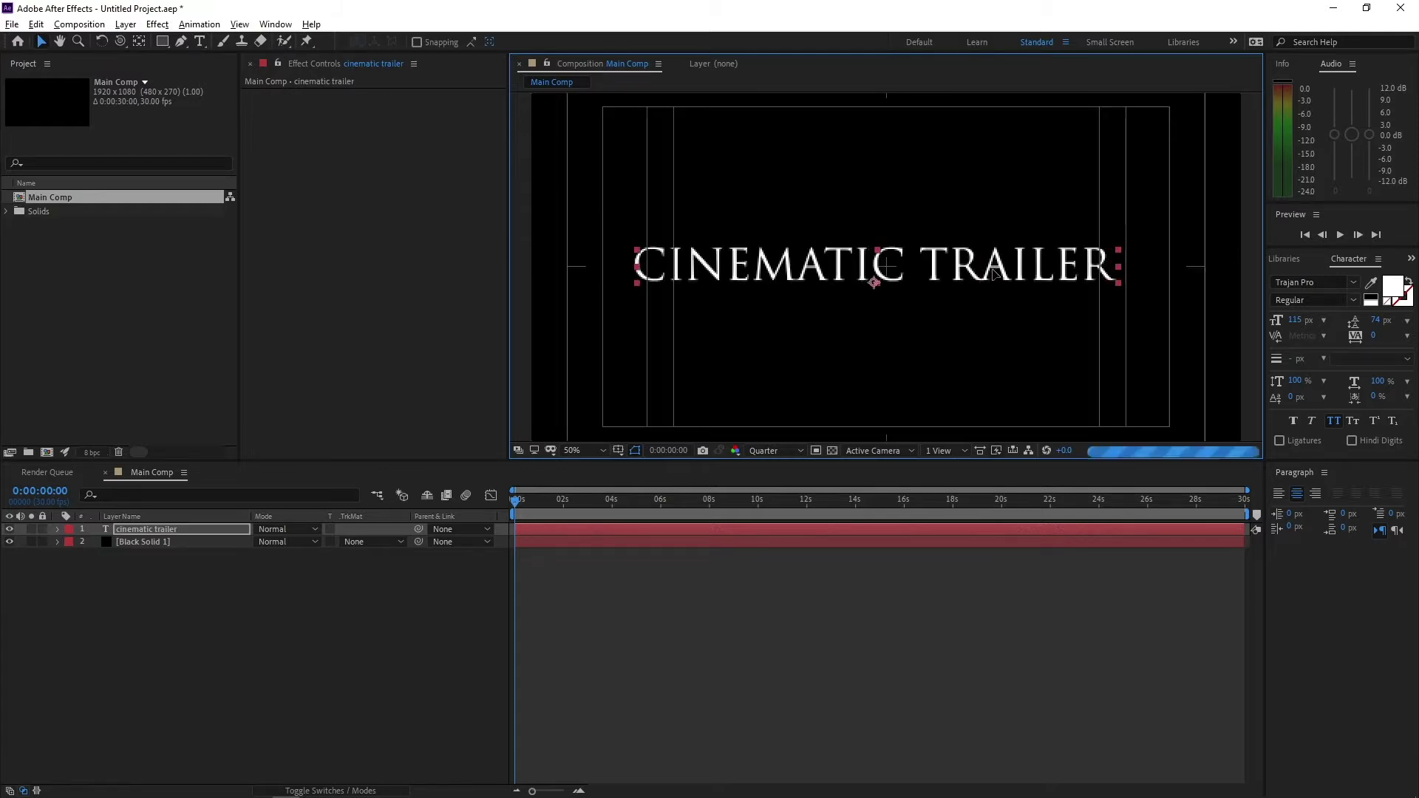
pyautogui.moveTo(983, 269); pyautogui.dragTo(998, 273)
# Import Grunge Texture from the Cinematic Titles Tutorial folder and place it between the title text and the black solid.
pyautogui.hotkey('alt', 'Tab')
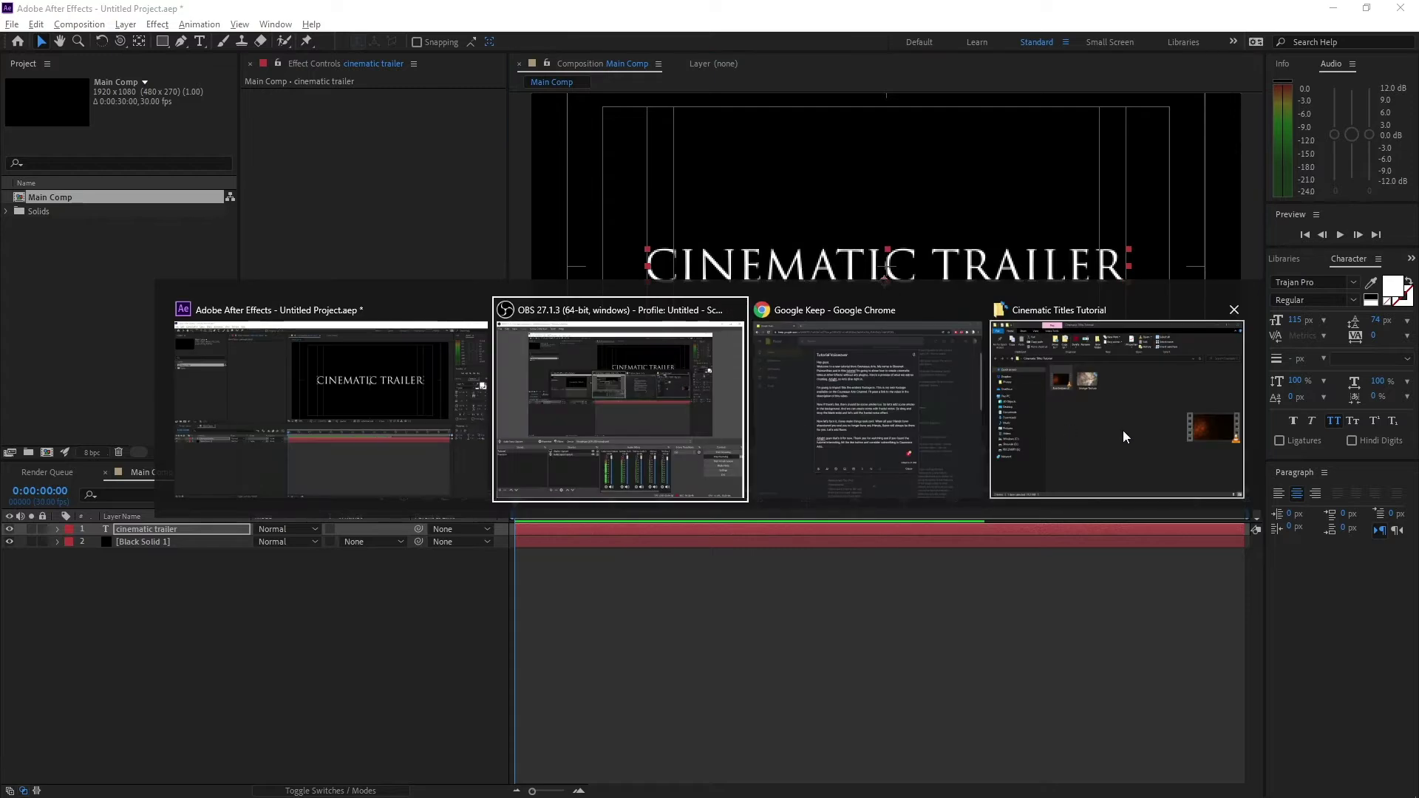
pyautogui.click(905, 303)
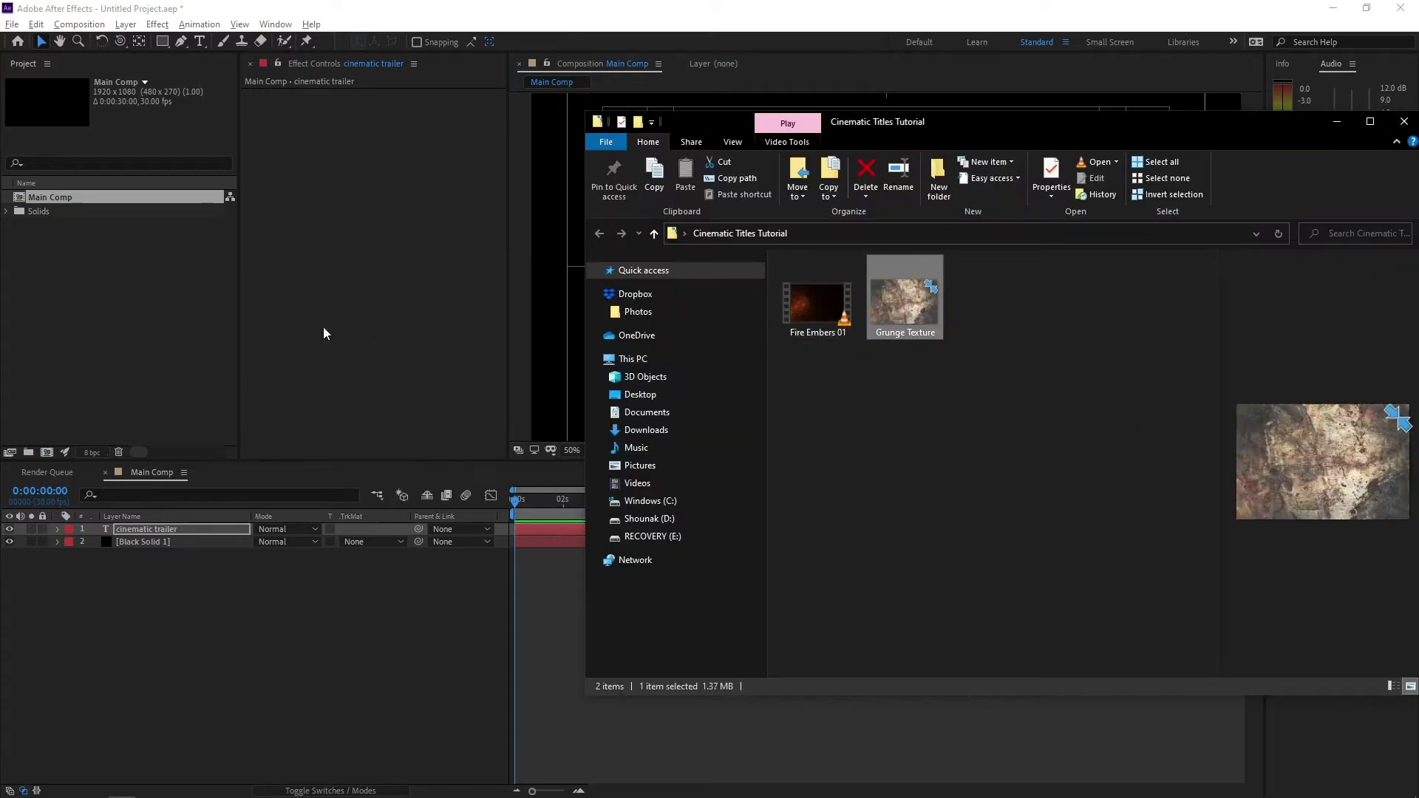
pyautogui.click(149, 317)
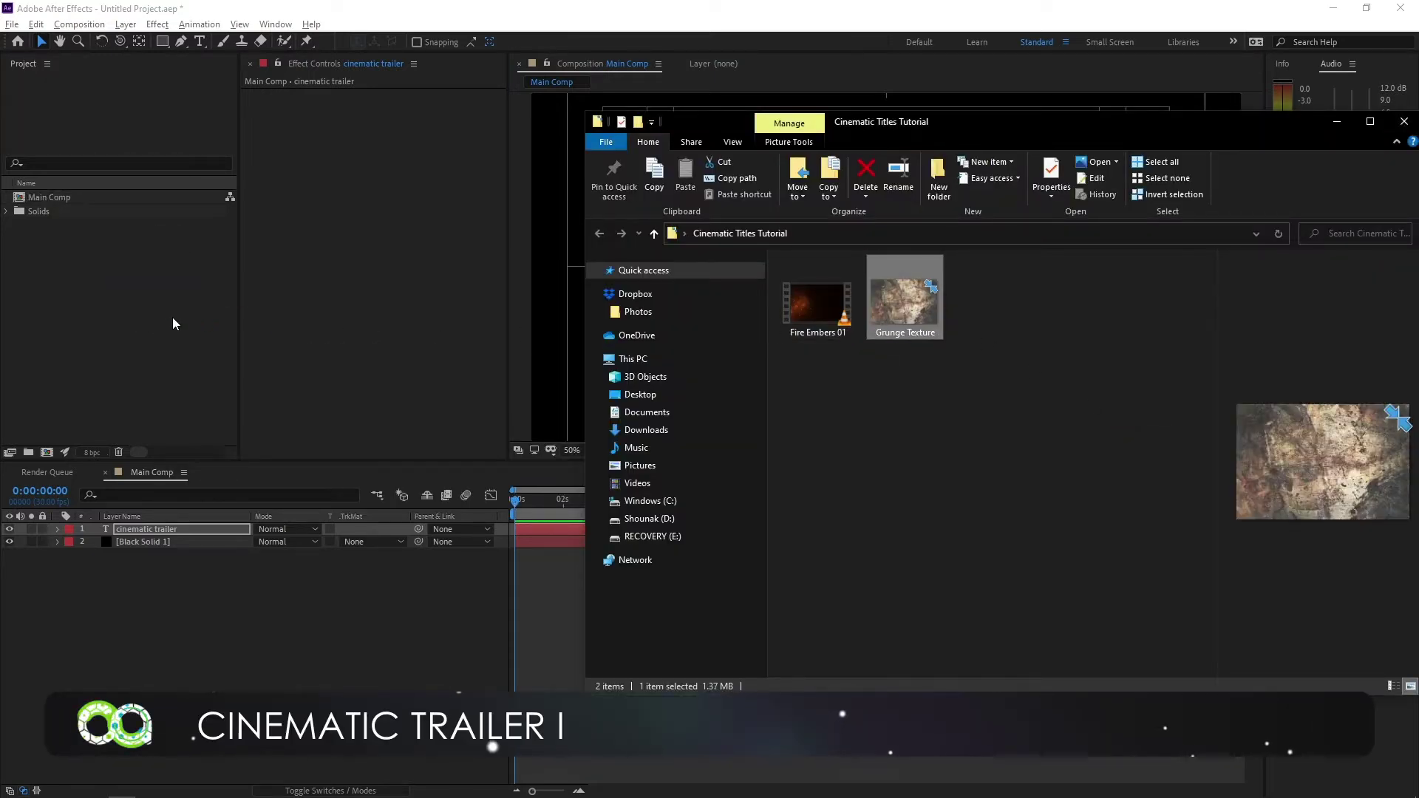
pyautogui.click(152, 300)
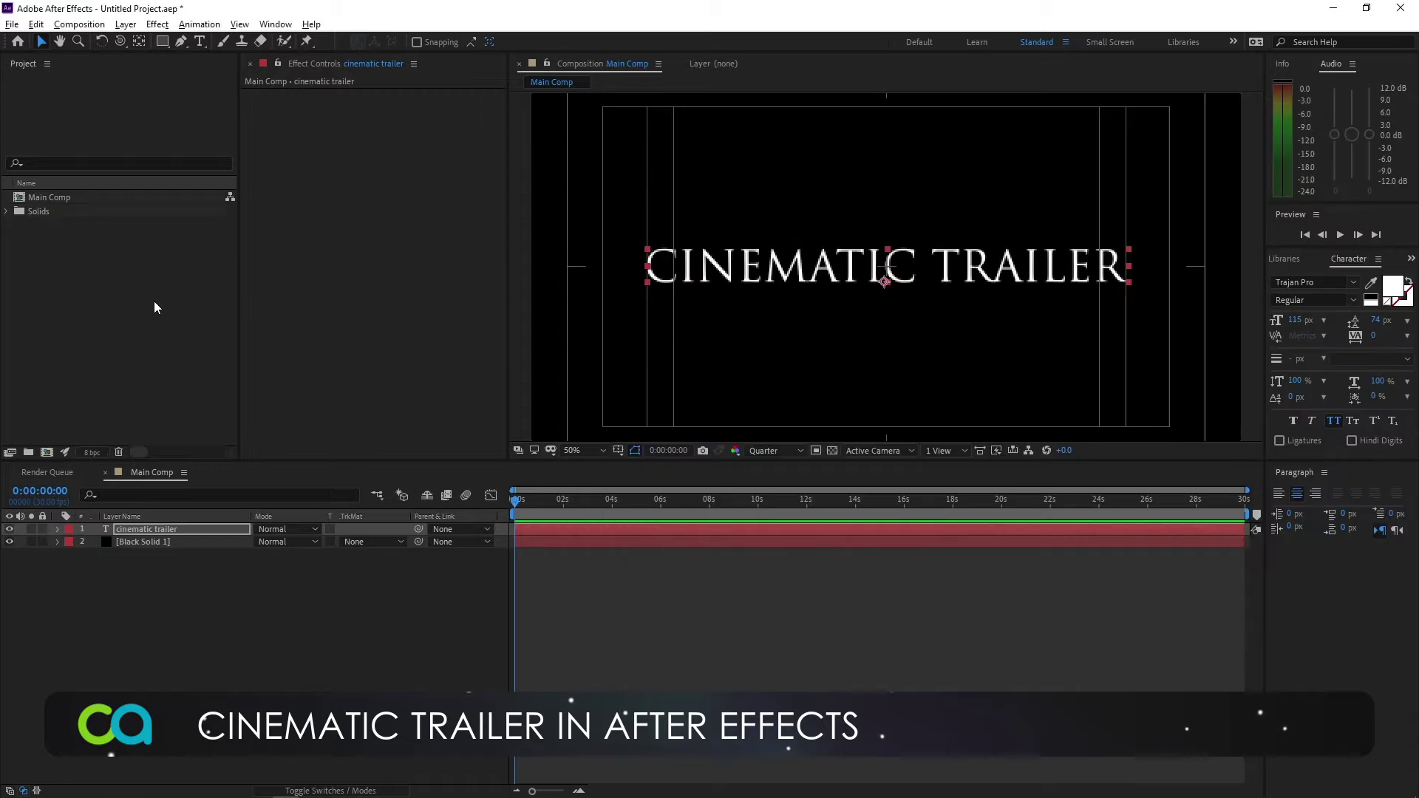
pyautogui.moveTo(124, 241); pyautogui.dragTo(184, 534)
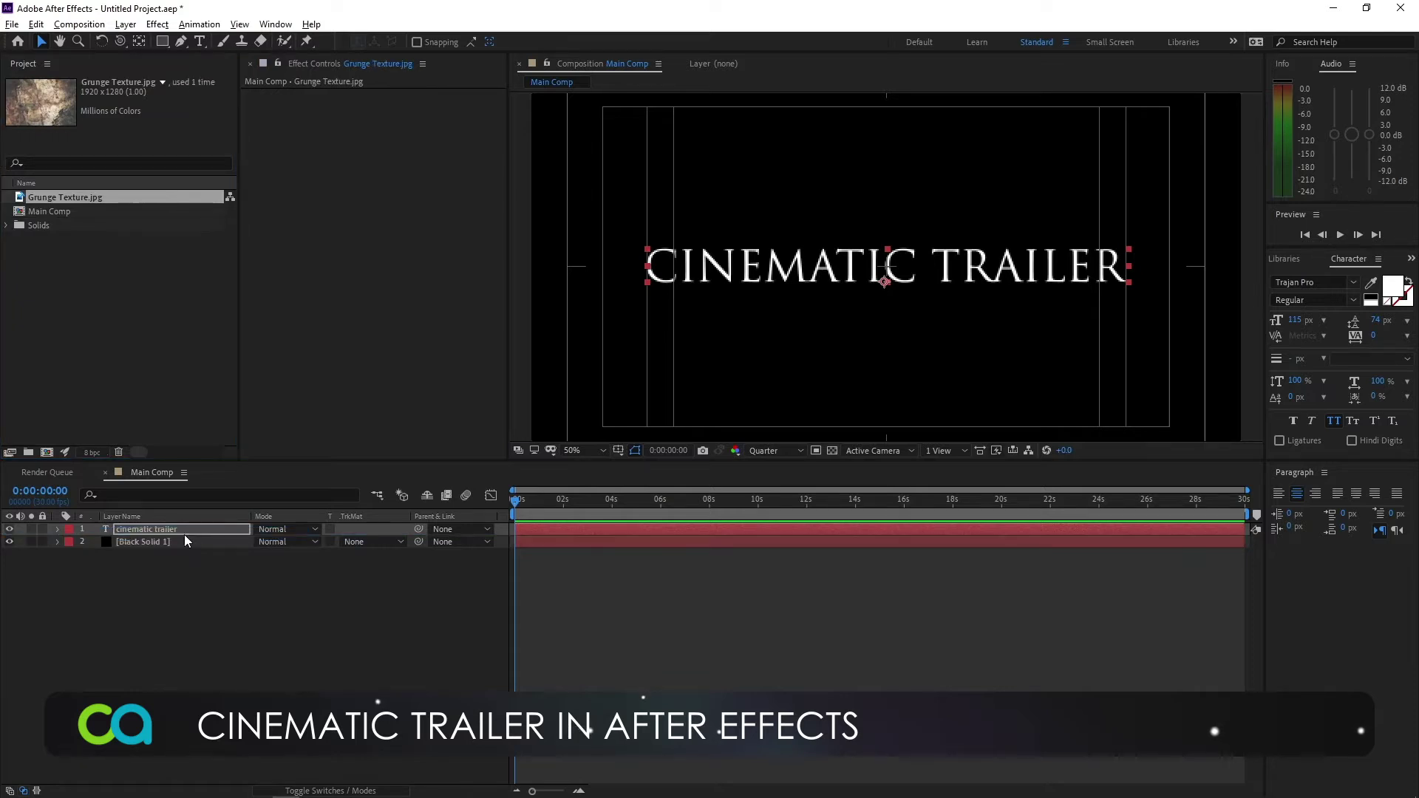
# Give the grunge texture an Alpha Matte from the cinematic trailer text and scale the texture down to just wider than the title.
pyautogui.click(358, 542)
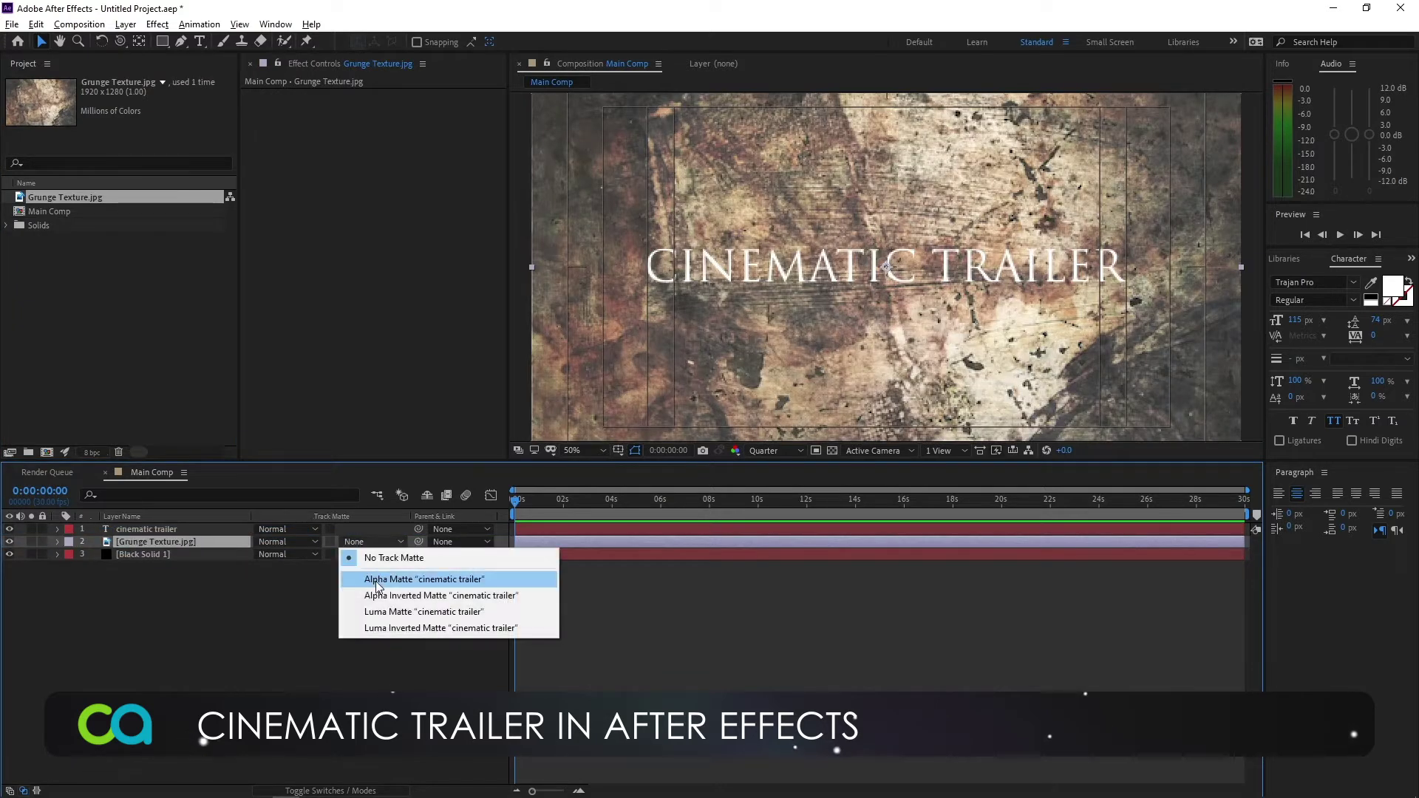
pyautogui.click(377, 579)
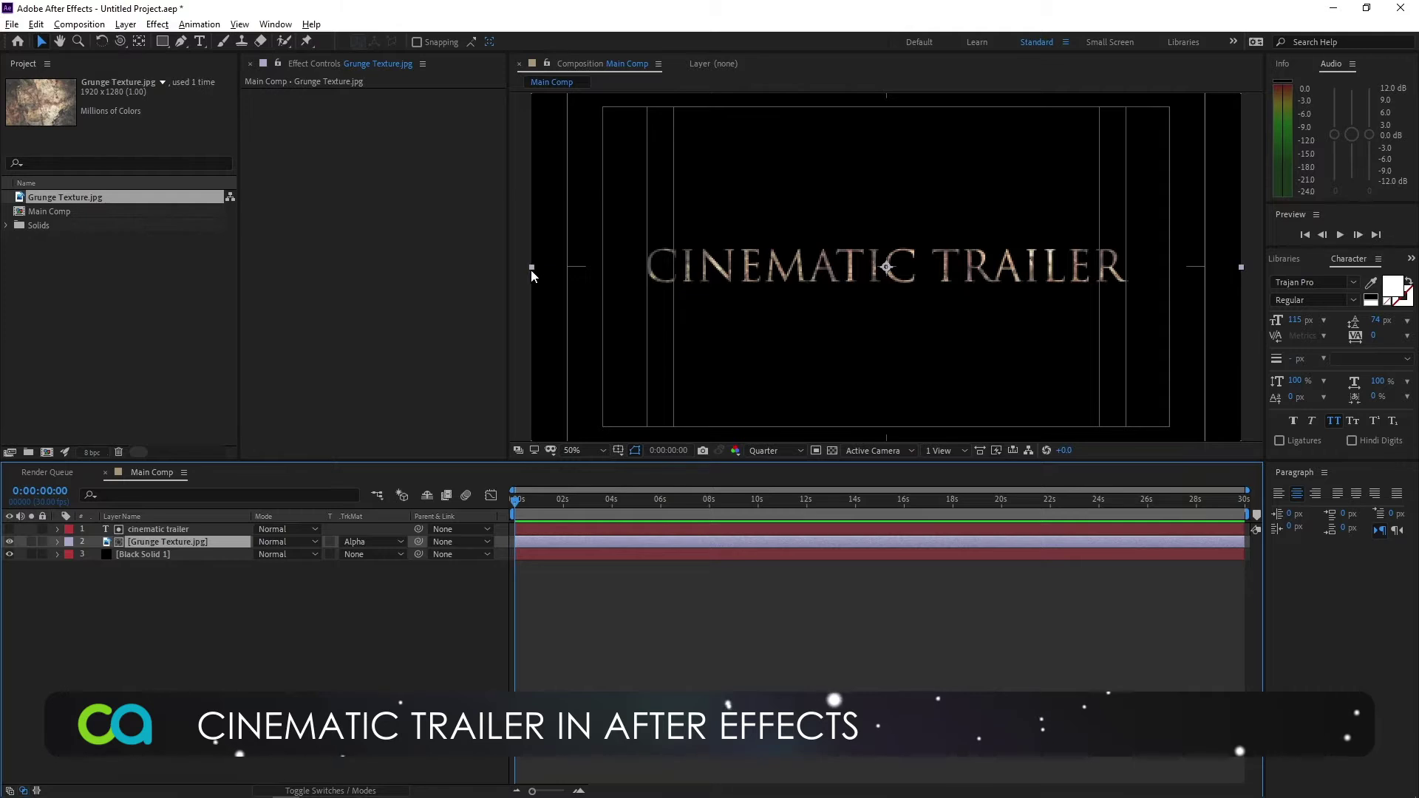
pyautogui.press('`')
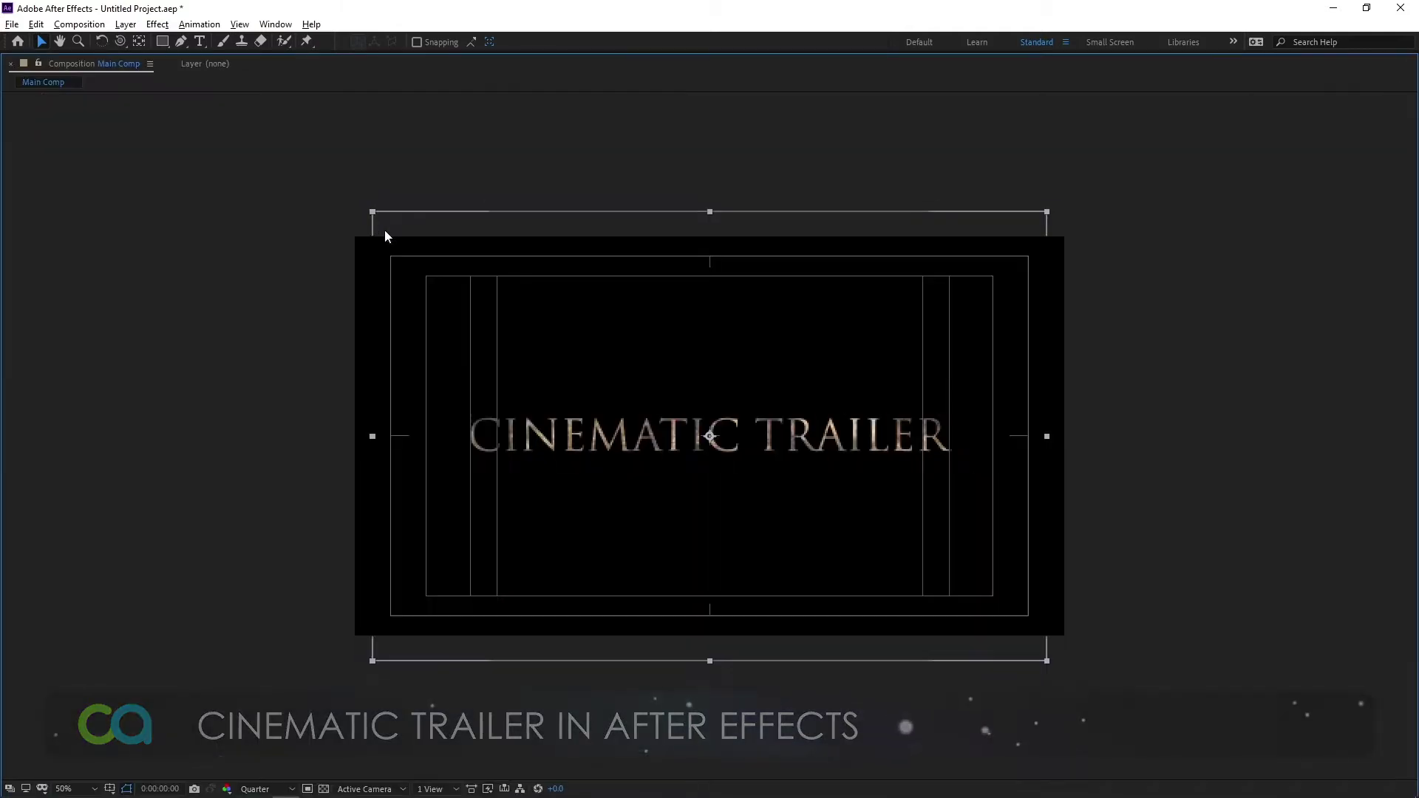
pyautogui.moveTo(416, 267); pyautogui.dragTo(411, 265)
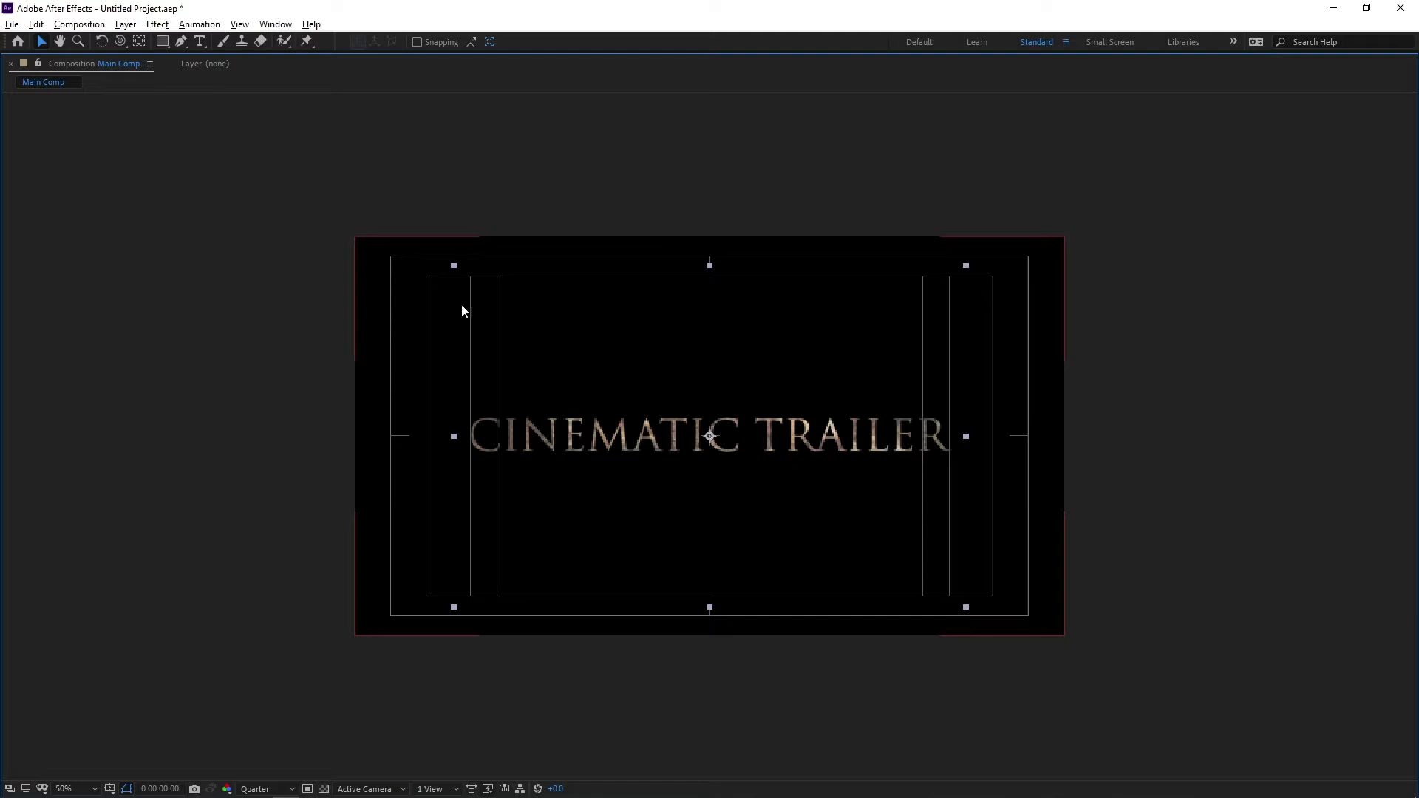
pyautogui.press('`')
# Pre-compose the title text and grunge texture layers into a composition named Text Comp.
pyautogui.click(158, 529)
pyautogui.keyDown('shift'); pyautogui.click(168, 543); pyautogui.keyUp('shift')
pyautogui.hotkey('ctrl', 'shift', 'c')
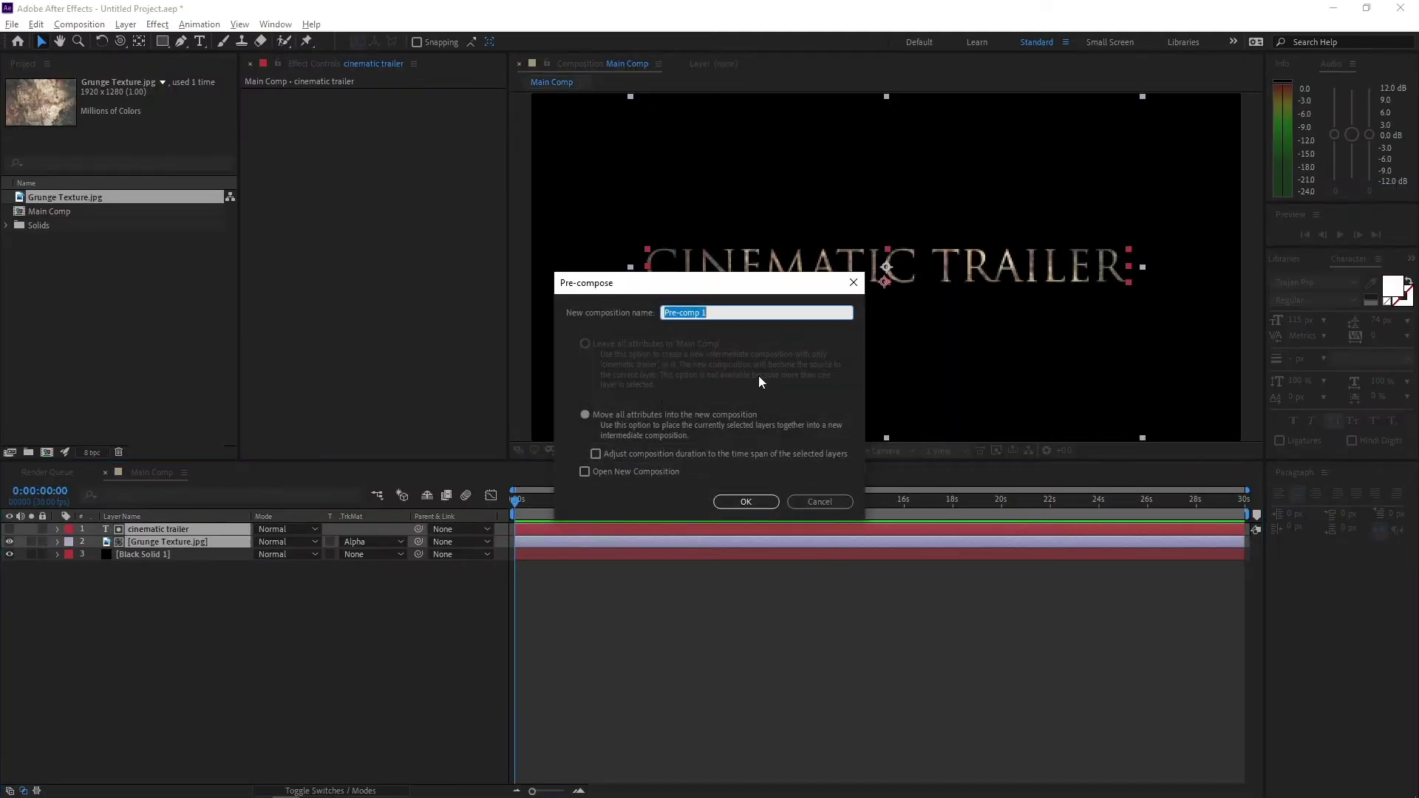
pyautogui.write('Text Co')
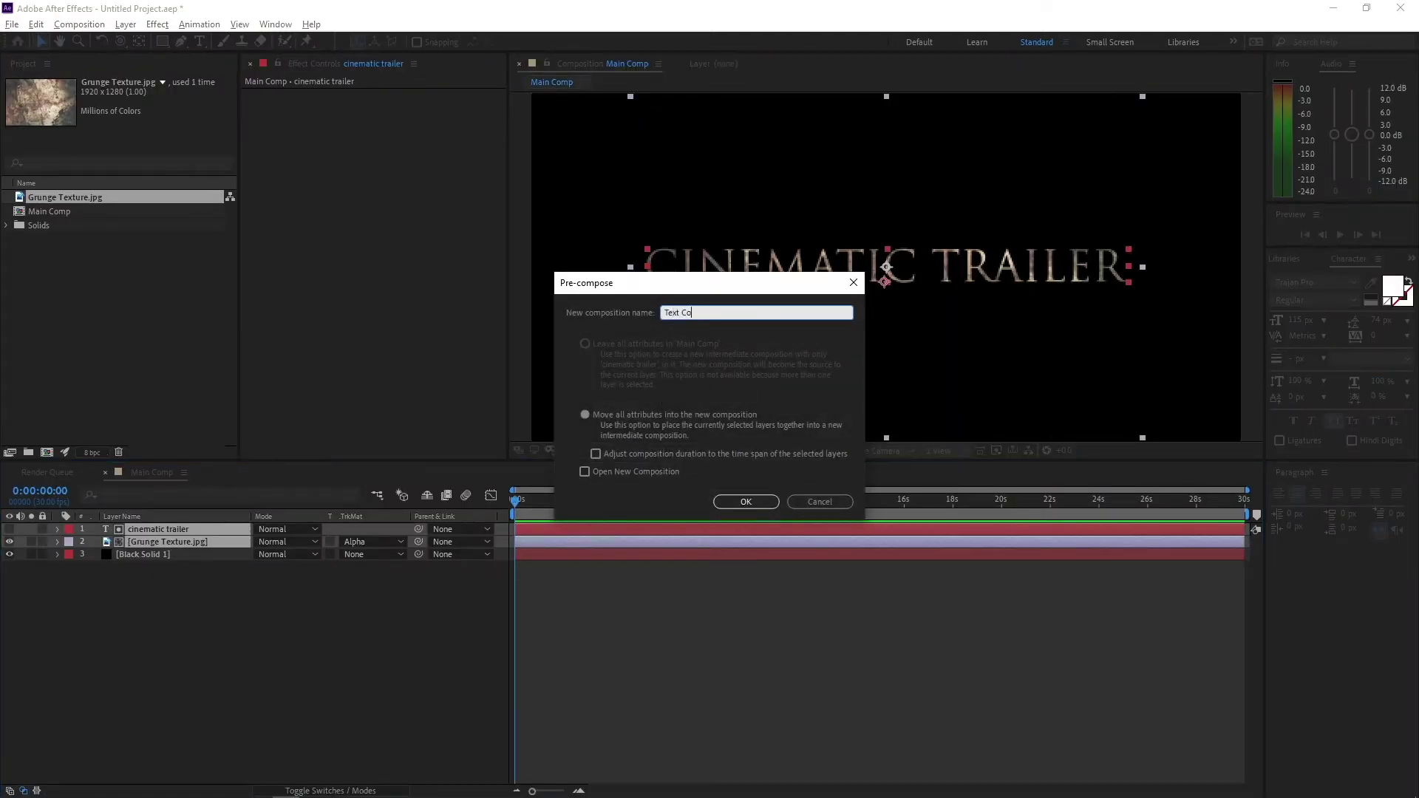
pyautogui.write('mp')
pyautogui.press('Return')
# Inside Text Comp, apply Hue/Saturation to the grunge texture and set Master Saturation to -100.
pyautogui.doubleClick(159, 533)
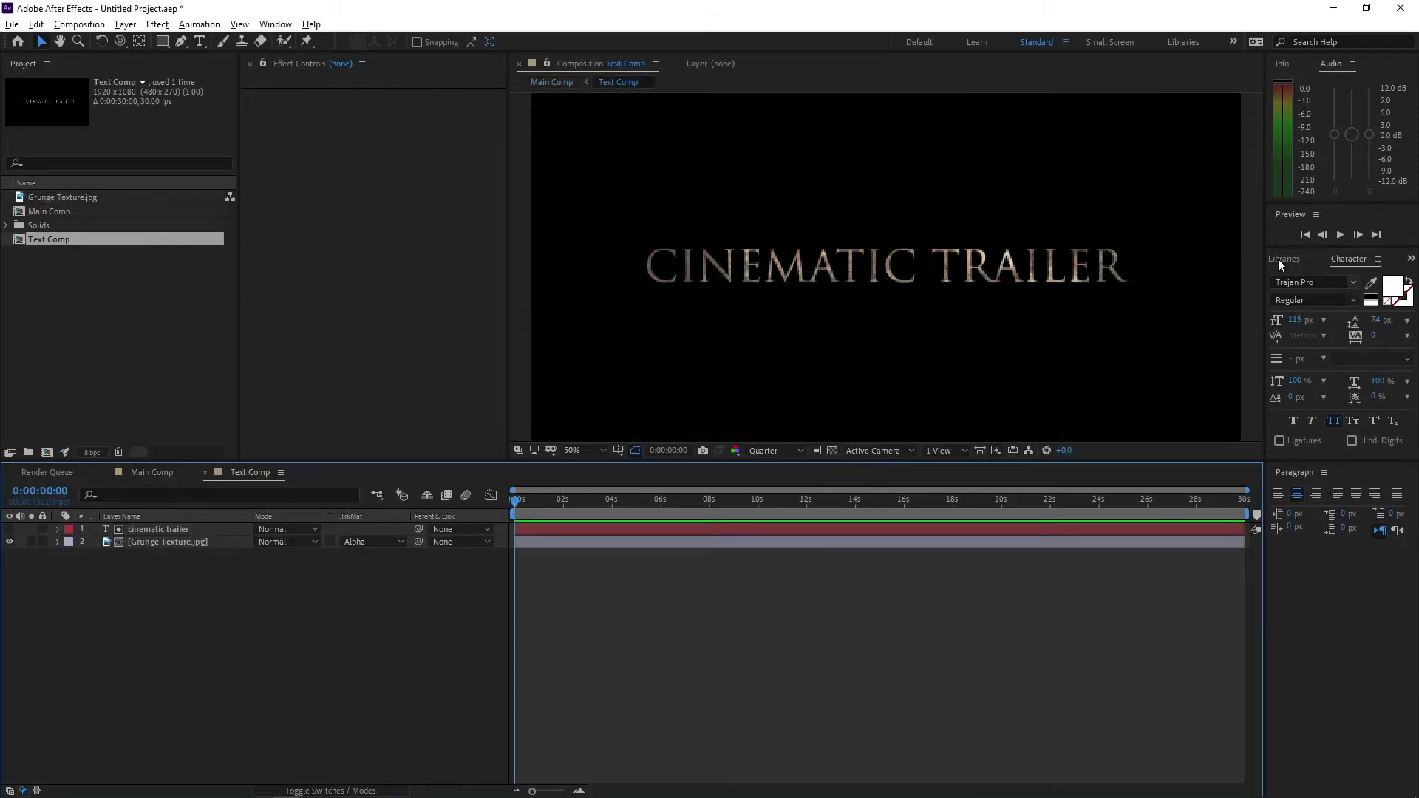
pyautogui.click(961, 348)
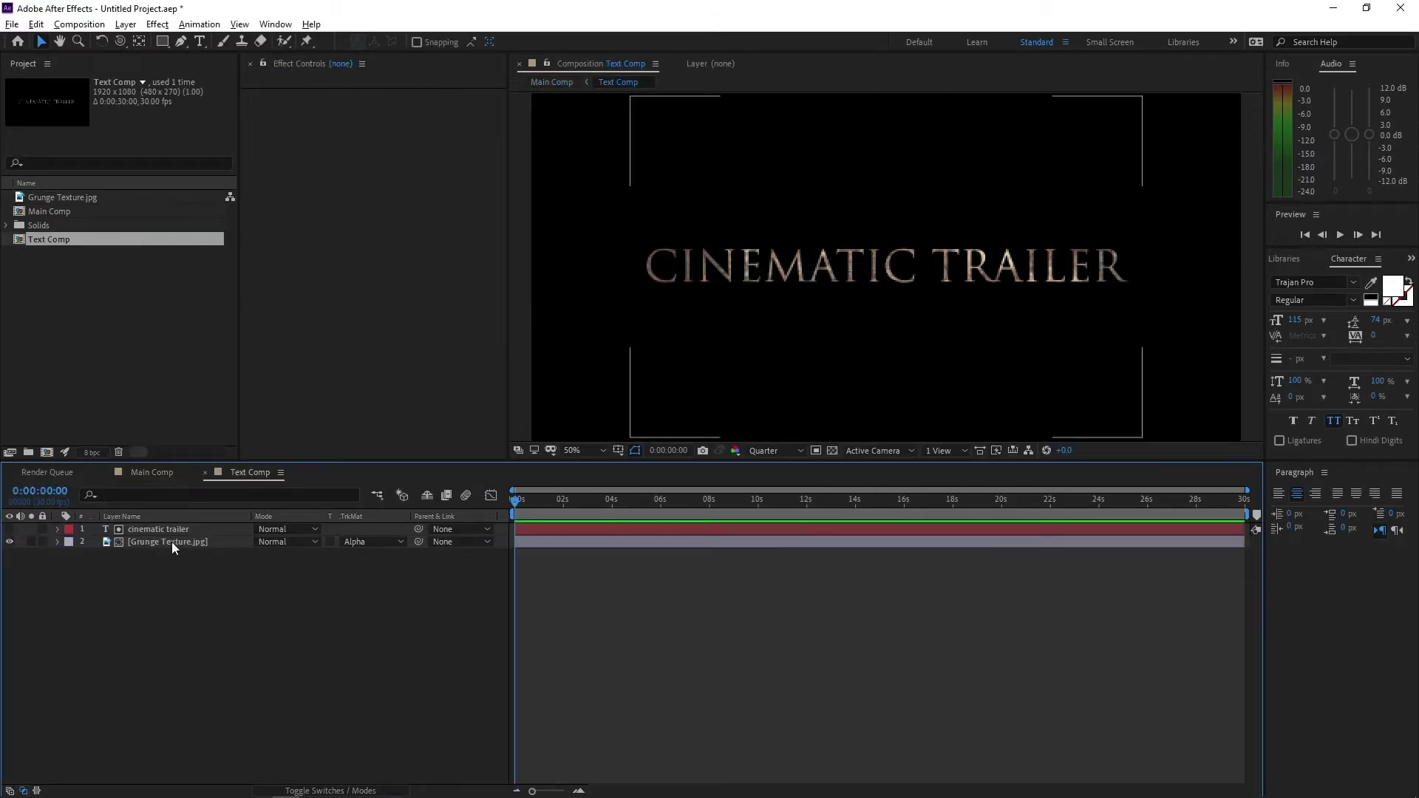
pyautogui.hotkey('ctrl', '5')
pyautogui.click(1274, 275)
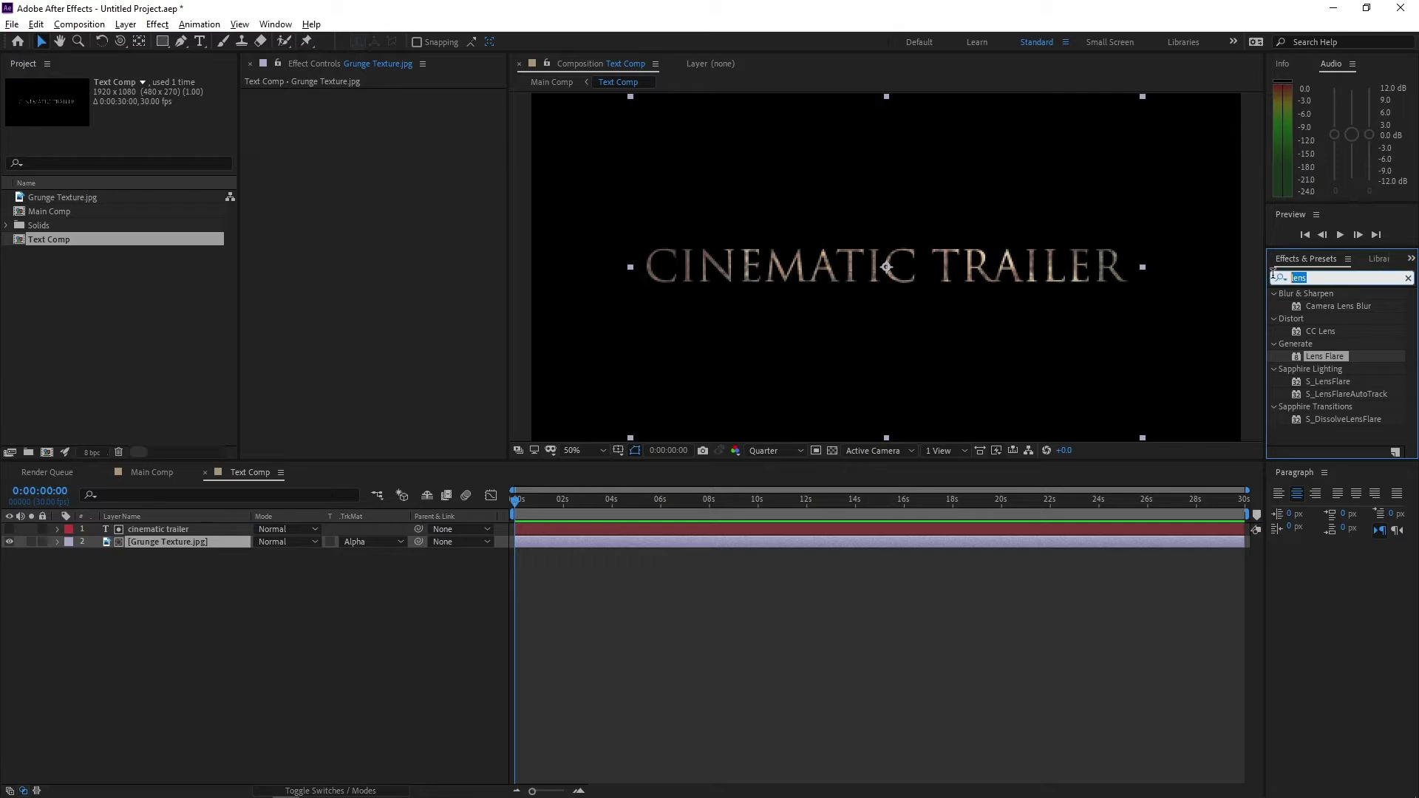
pyautogui.write('hue')
pyautogui.doubleClick(1345, 357)
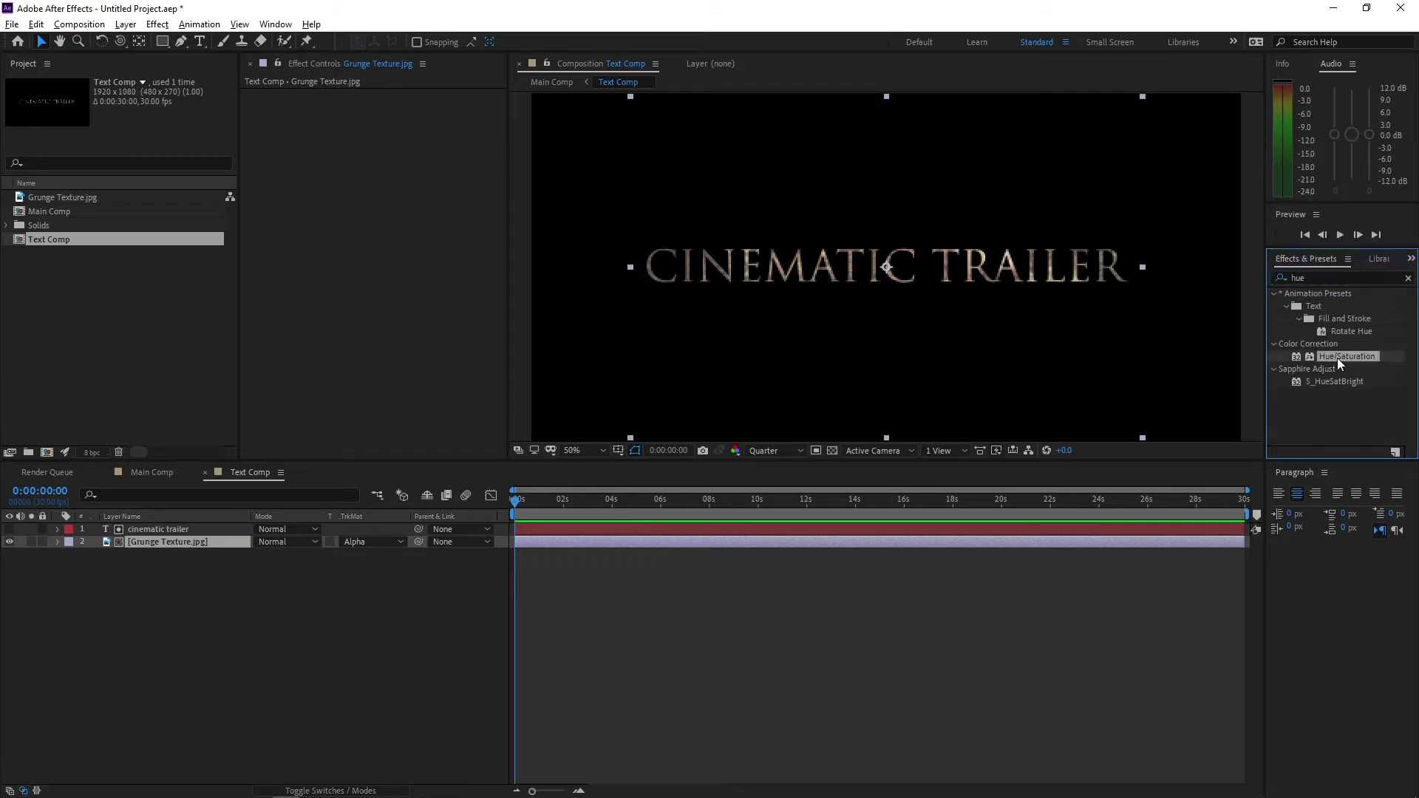
pyautogui.moveTo(374, 228); pyautogui.dragTo(265, 227)
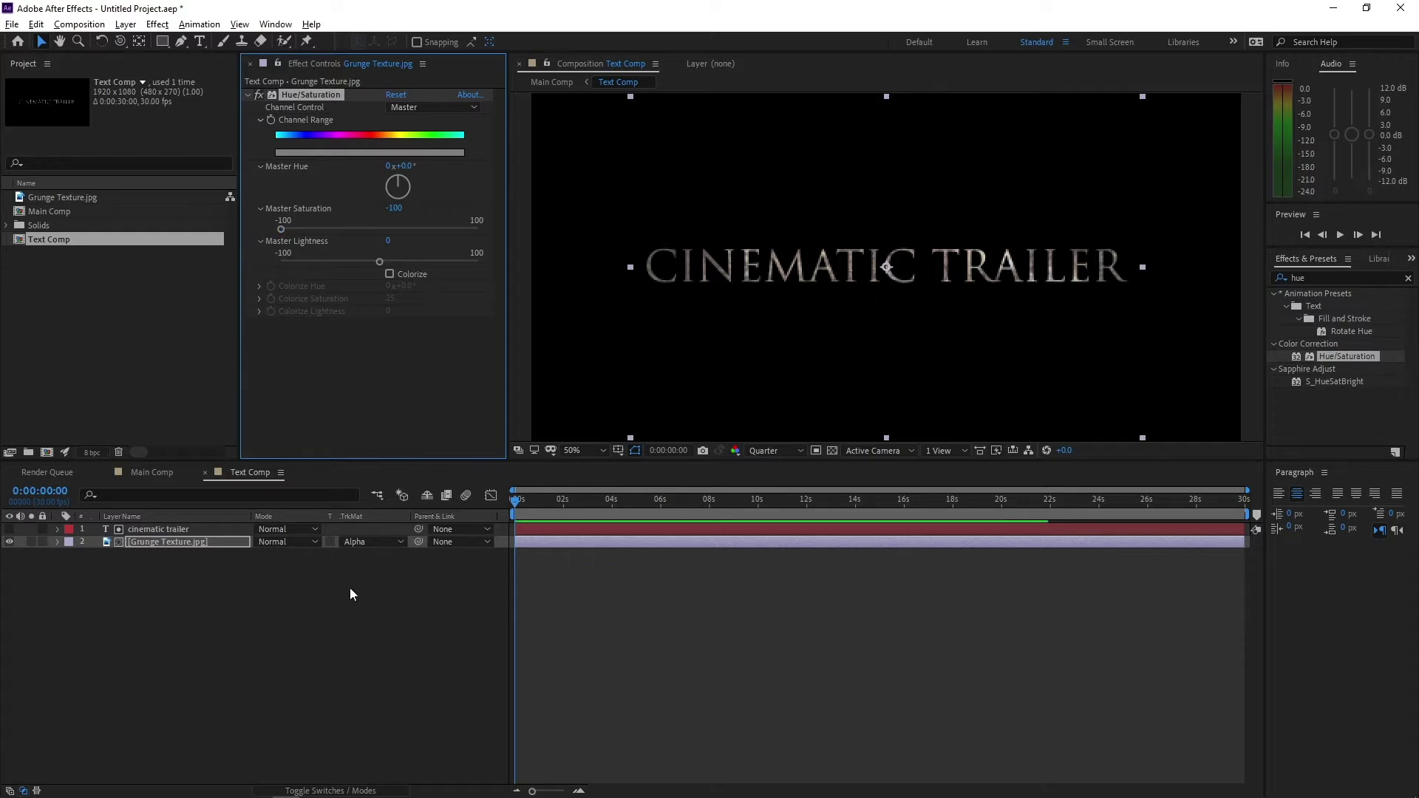
# In Main Comp, apply Bevel Alpha to the Text Comp layer with an Edge Thickness of 4.00.
pyautogui.click(150, 474)
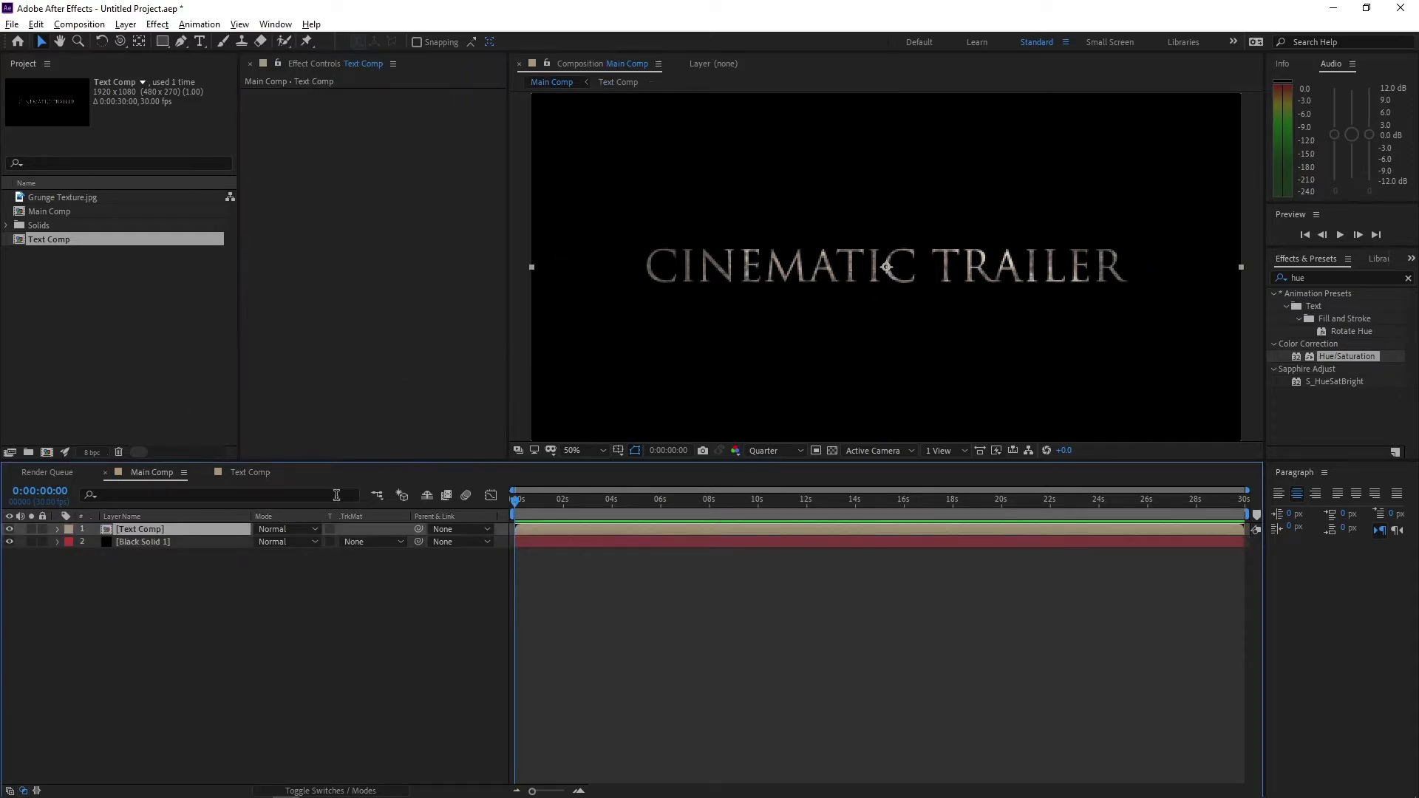
pyautogui.doubleClick(1309, 277)
pyautogui.write('bevel a')
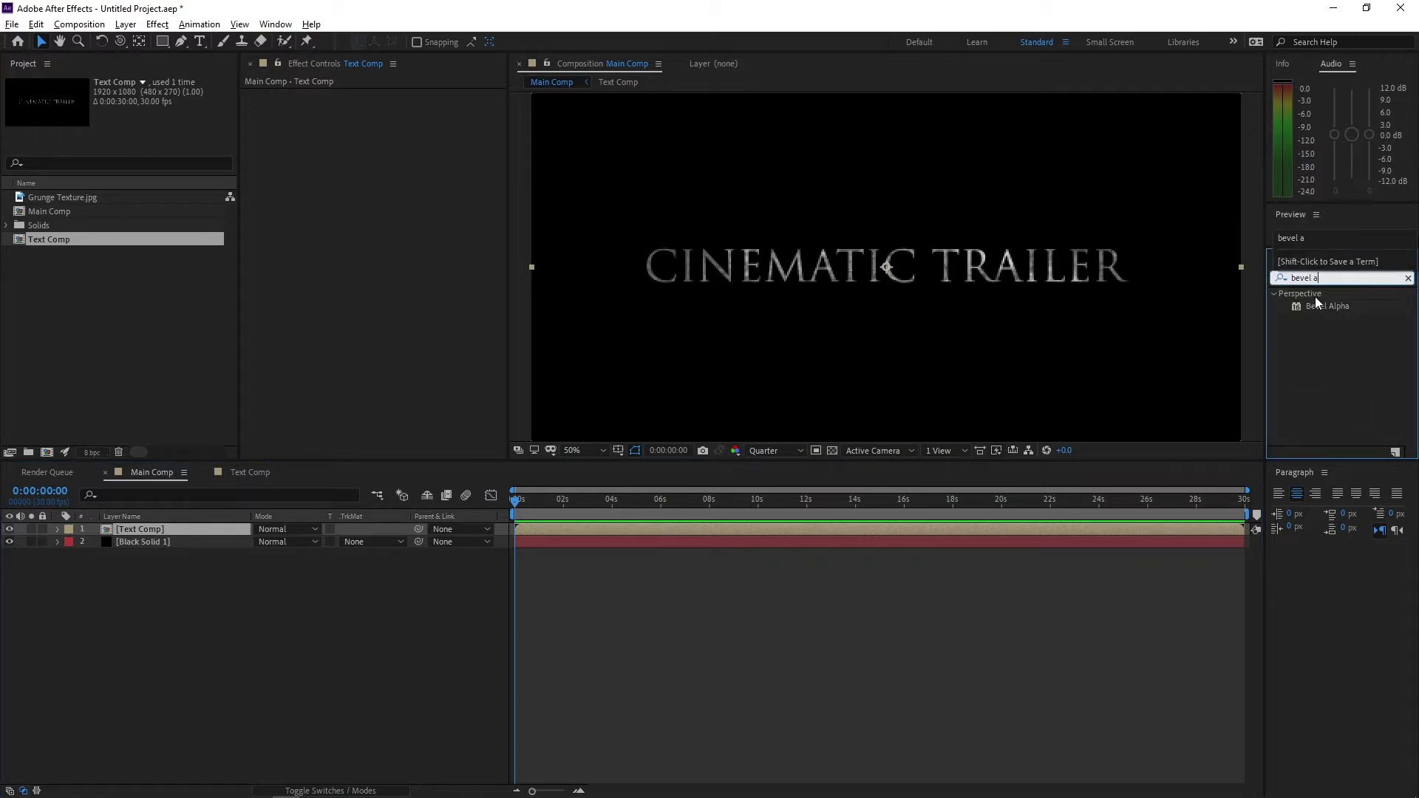
pyautogui.moveTo(1331, 306); pyautogui.dragTo(736, 355)
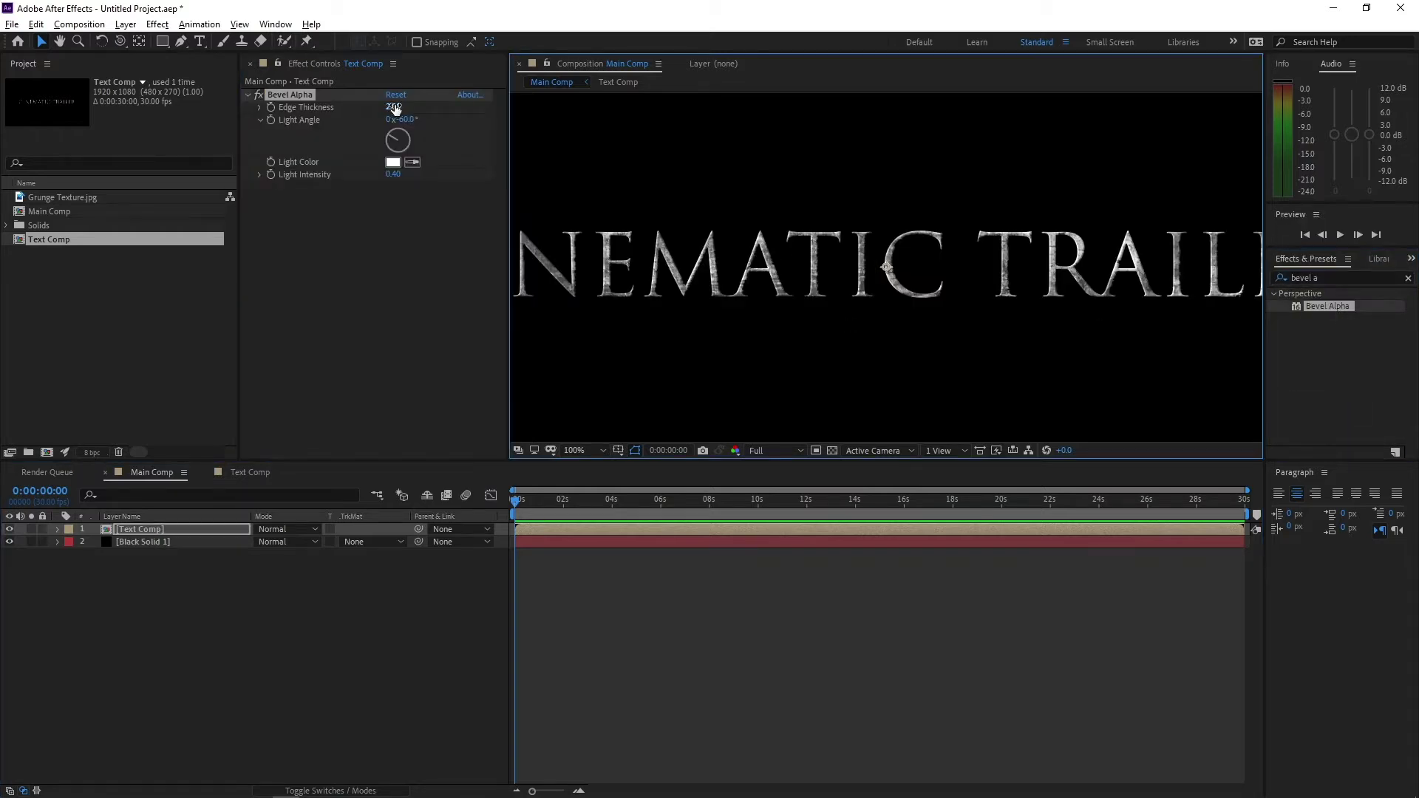
pyautogui.click(395, 107)
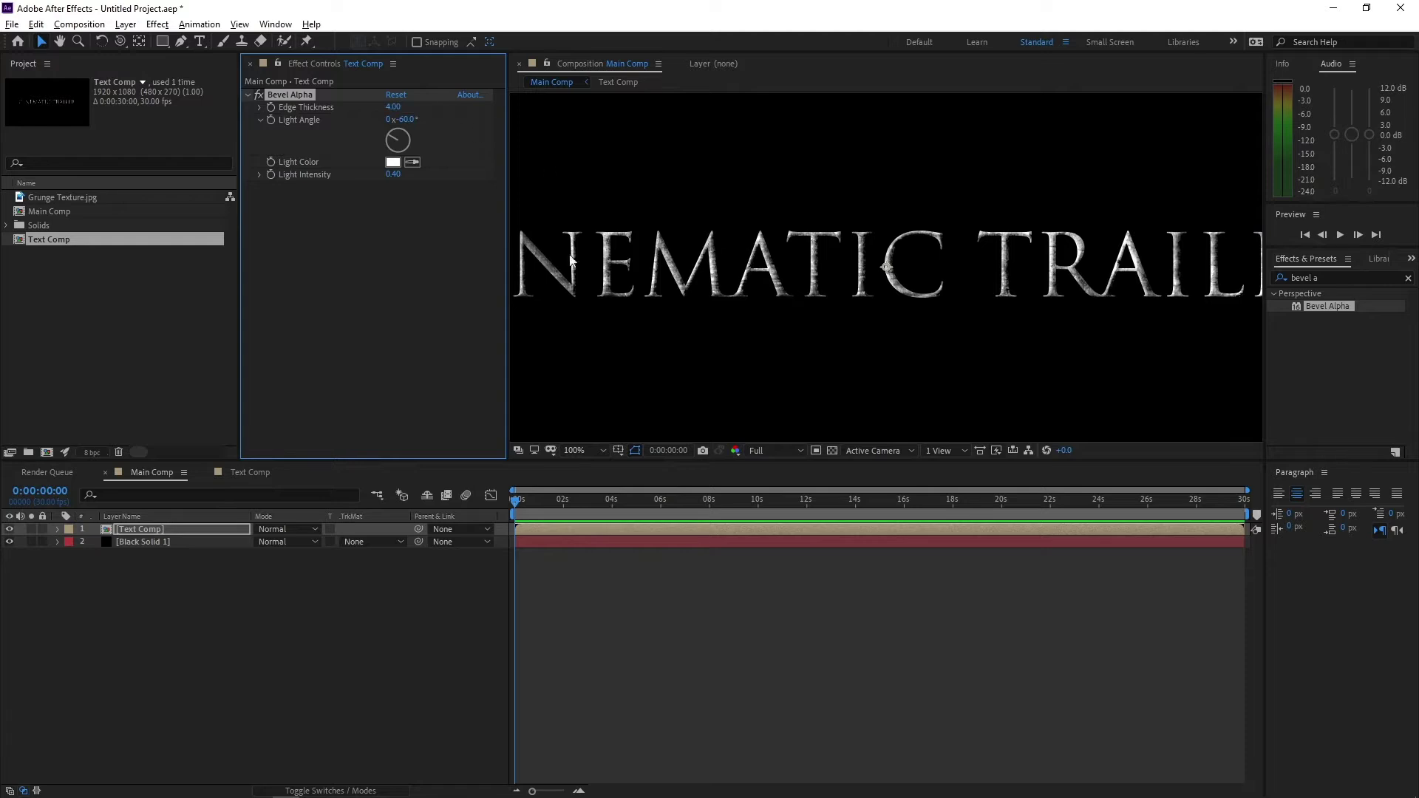
pyautogui.press(',')
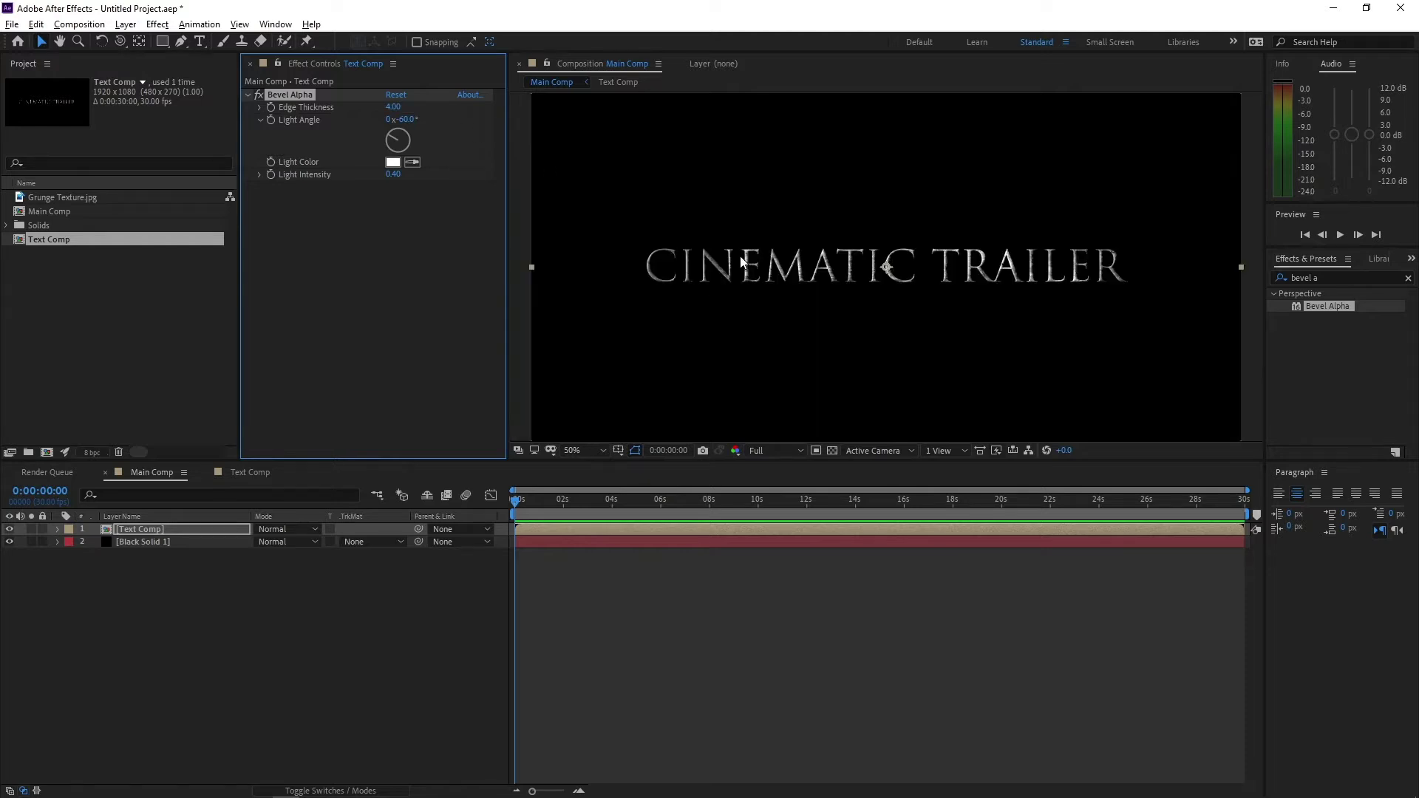
# Add a two-node 35mm camera and a null object to Main Comp.
pyautogui.click(125, 24)
pyautogui.moveTo(144, 41)
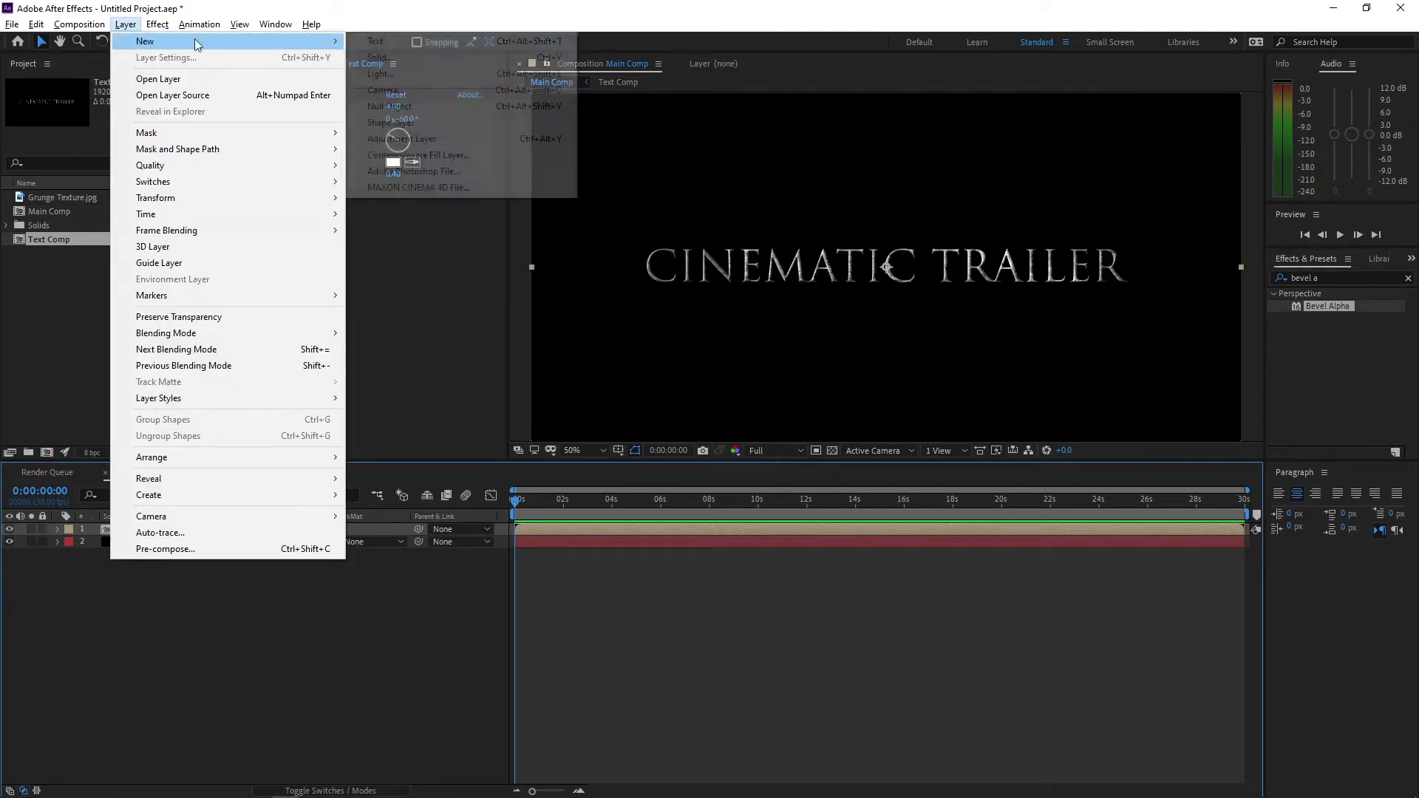
pyautogui.click(414, 91)
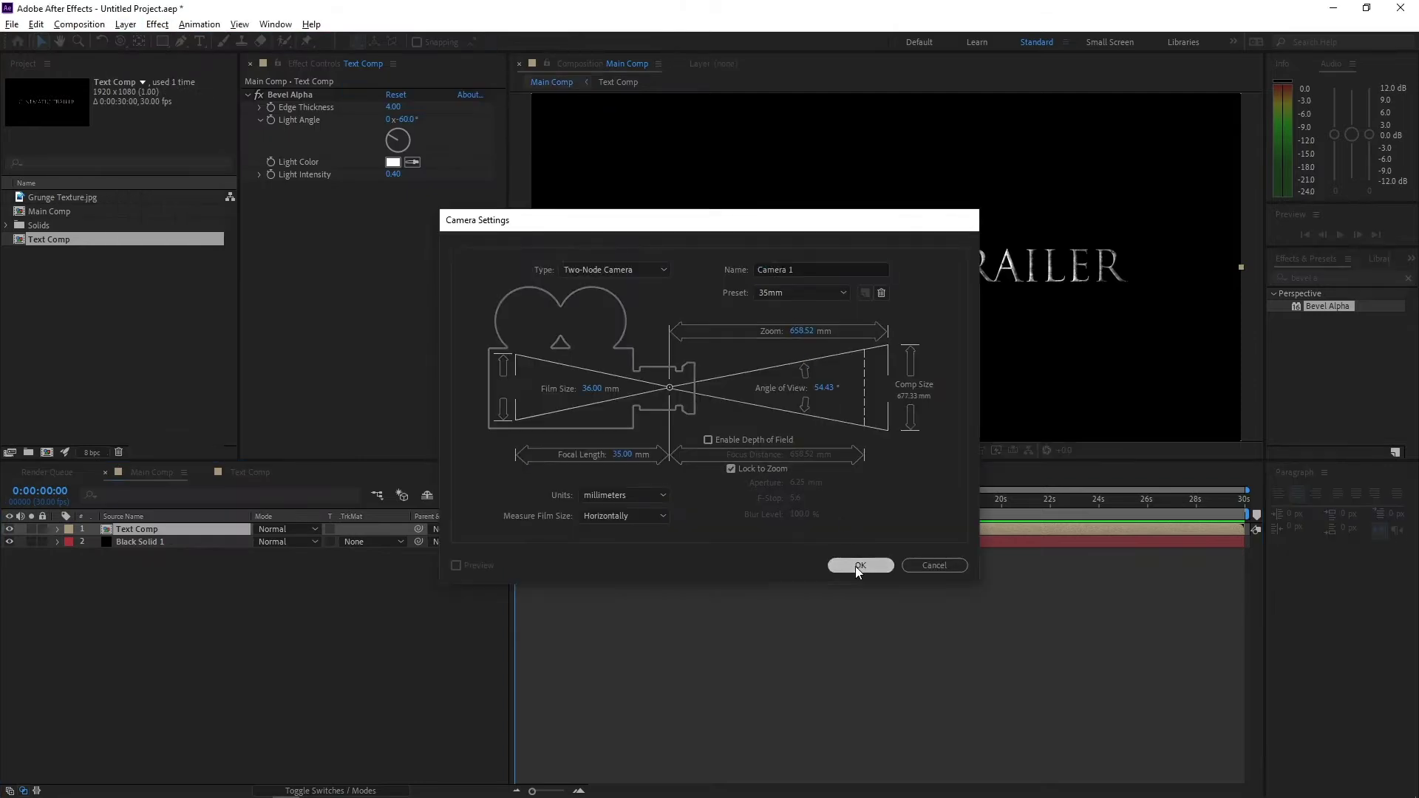
pyautogui.click(856, 566)
pyautogui.click(125, 24)
pyautogui.moveTo(144, 43)
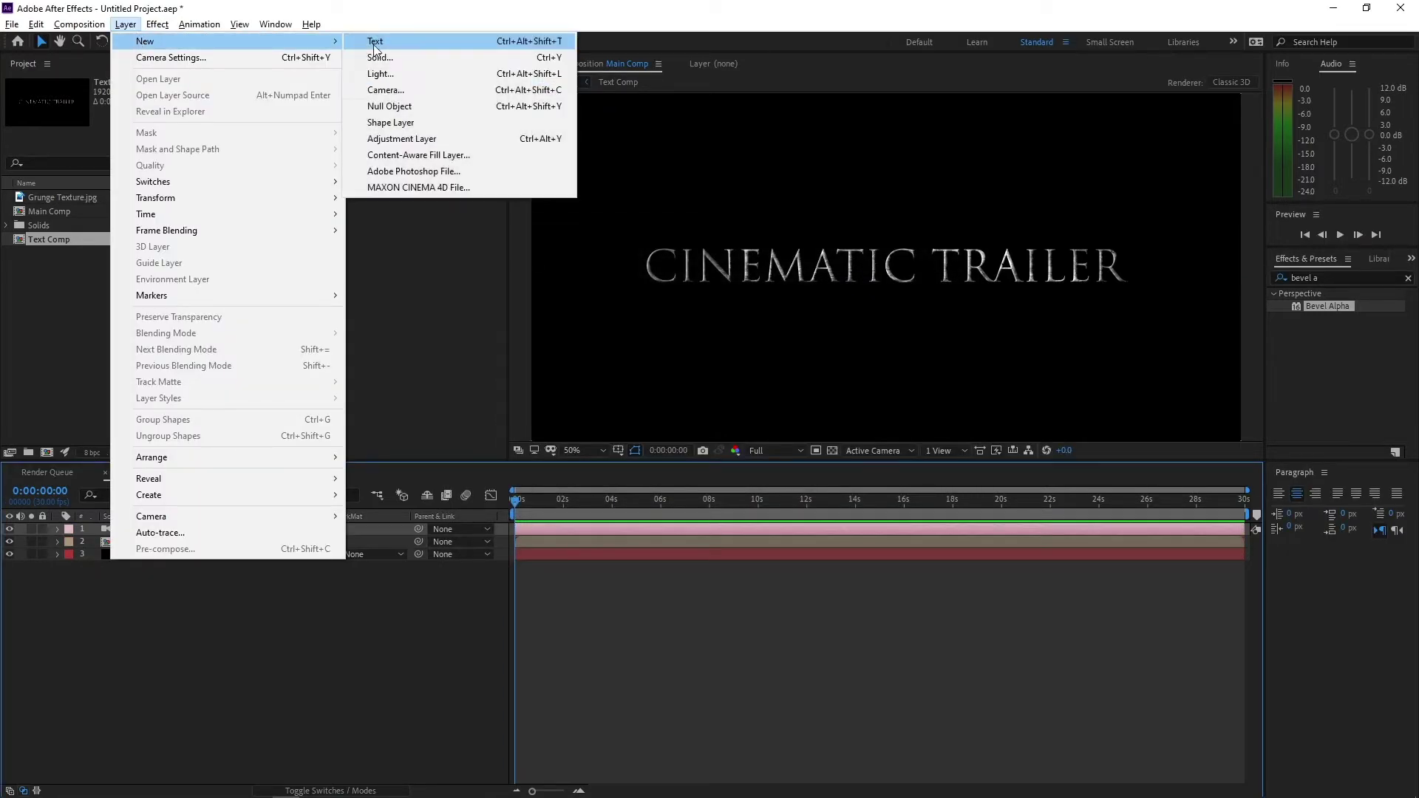
pyautogui.click(399, 108)
# Make the null and Text Comp layers 3D and parent the camera to the null.
pyautogui.press('F4')
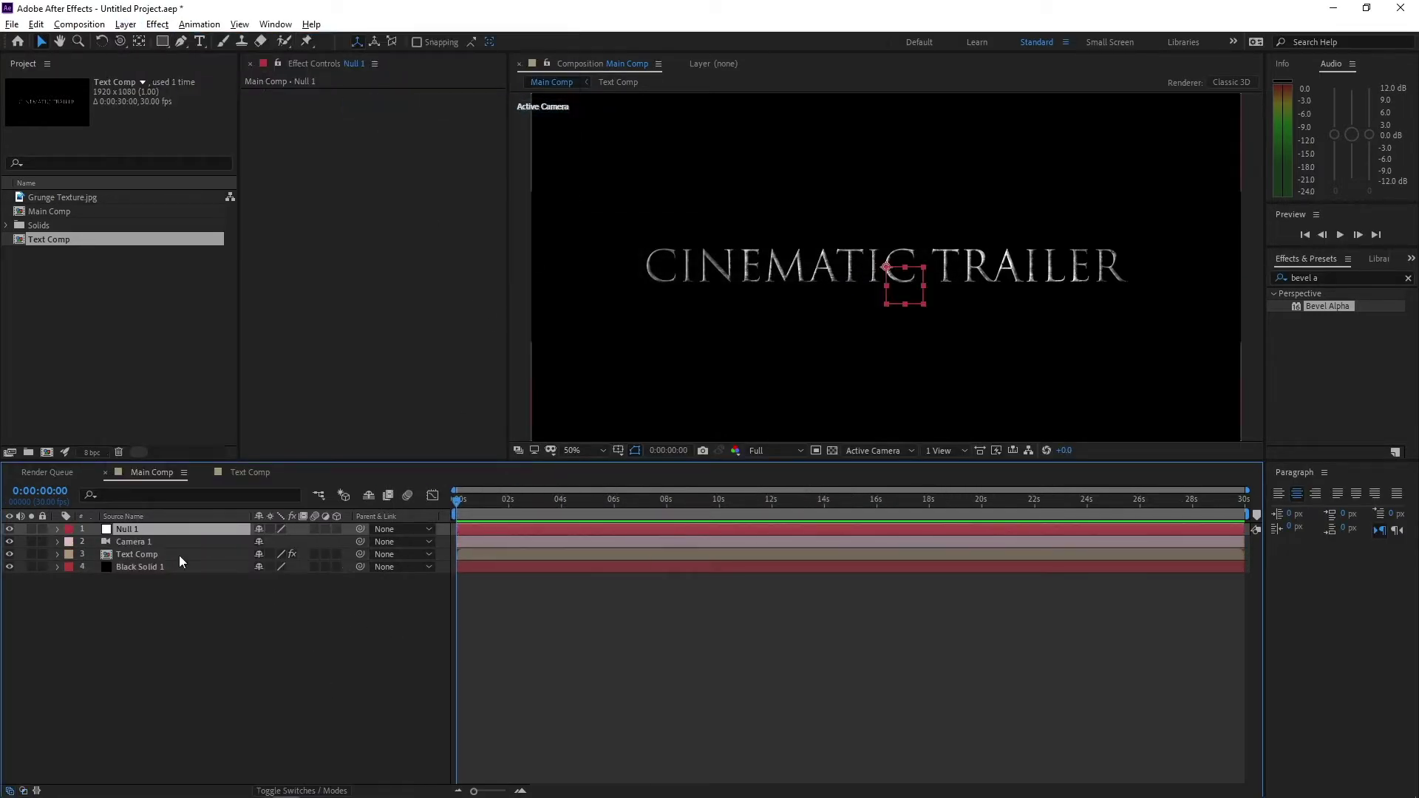
pyautogui.click(145, 554)
pyautogui.keyDown('ctrl'); pyautogui.click(219, 529); pyautogui.keyUp('ctrl')
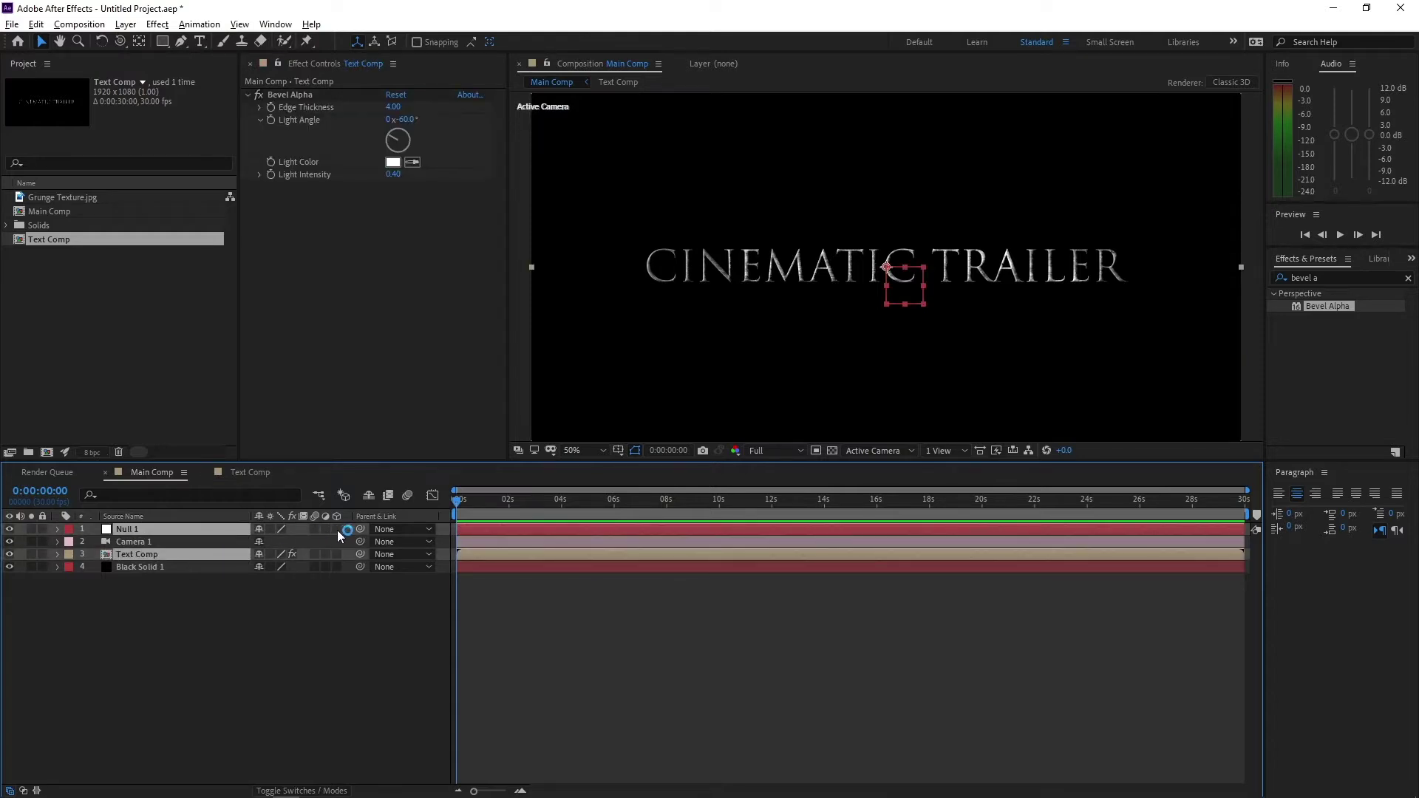
pyautogui.click(337, 529)
pyautogui.click(375, 632)
pyautogui.click(190, 530)
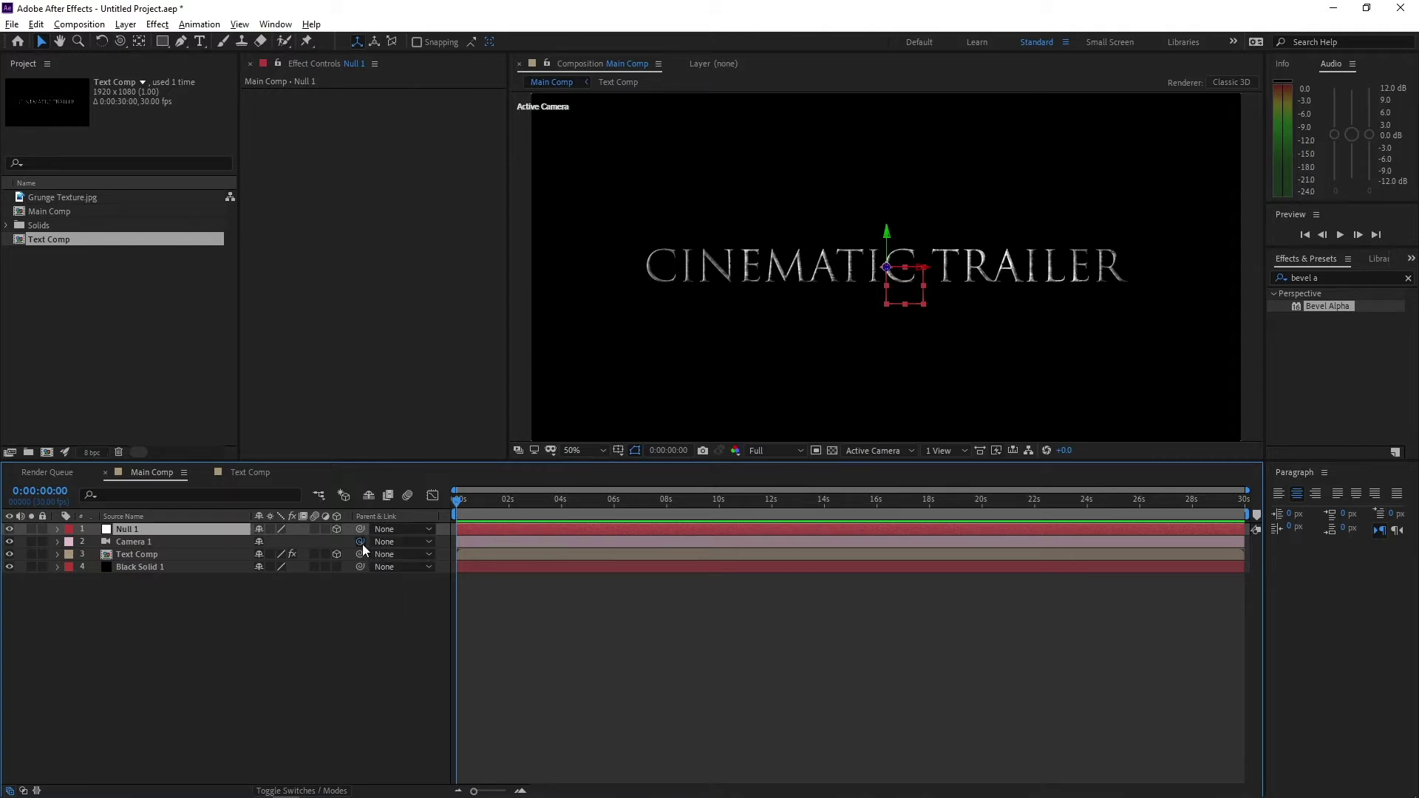
pyautogui.moveTo(361, 542); pyautogui.dragTo(363, 531)
# Keyframe the null's Scale at 100% at 5 seconds and 5% at 0 seconds.
pyautogui.click(145, 529)
pyautogui.press('s')
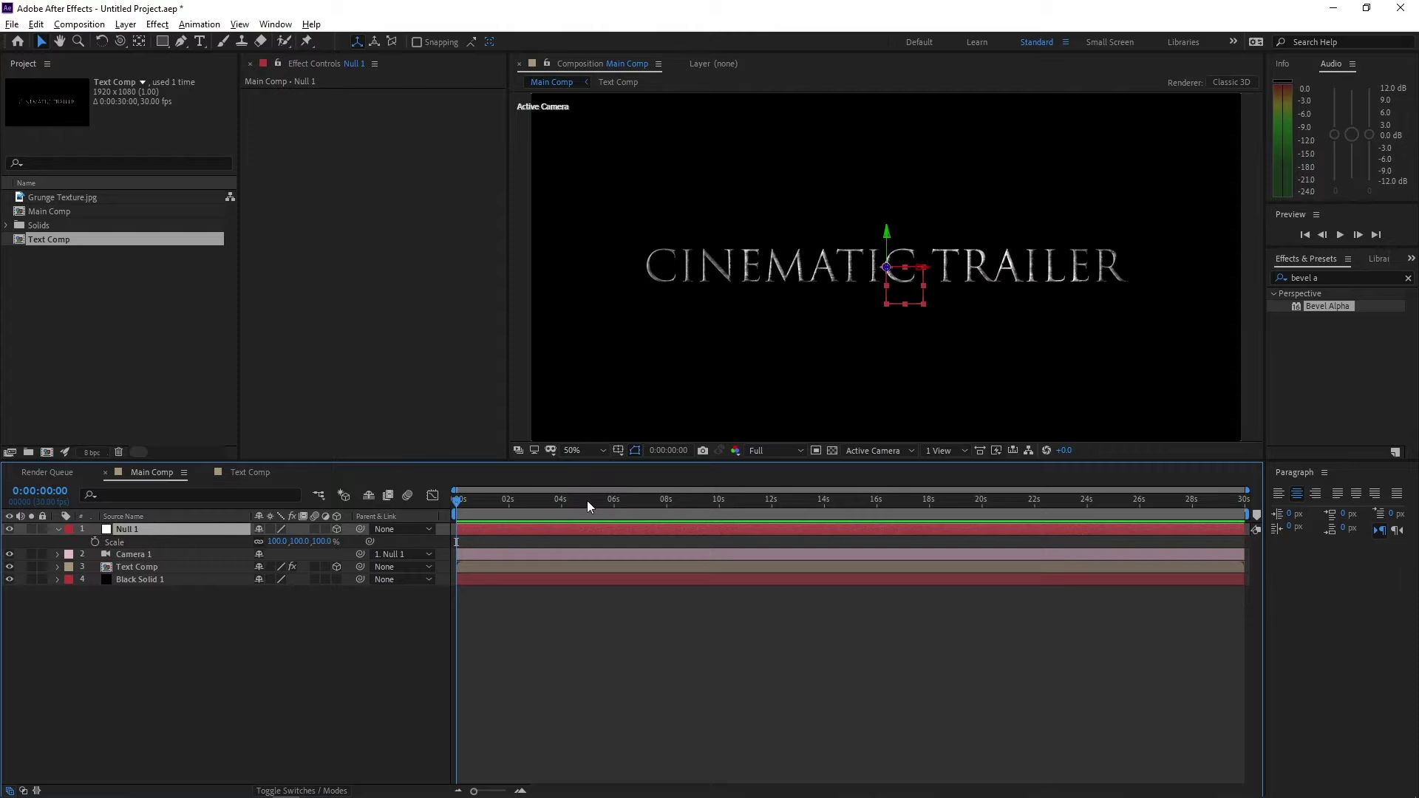
pyautogui.click(587, 500)
pyautogui.click(95, 542)
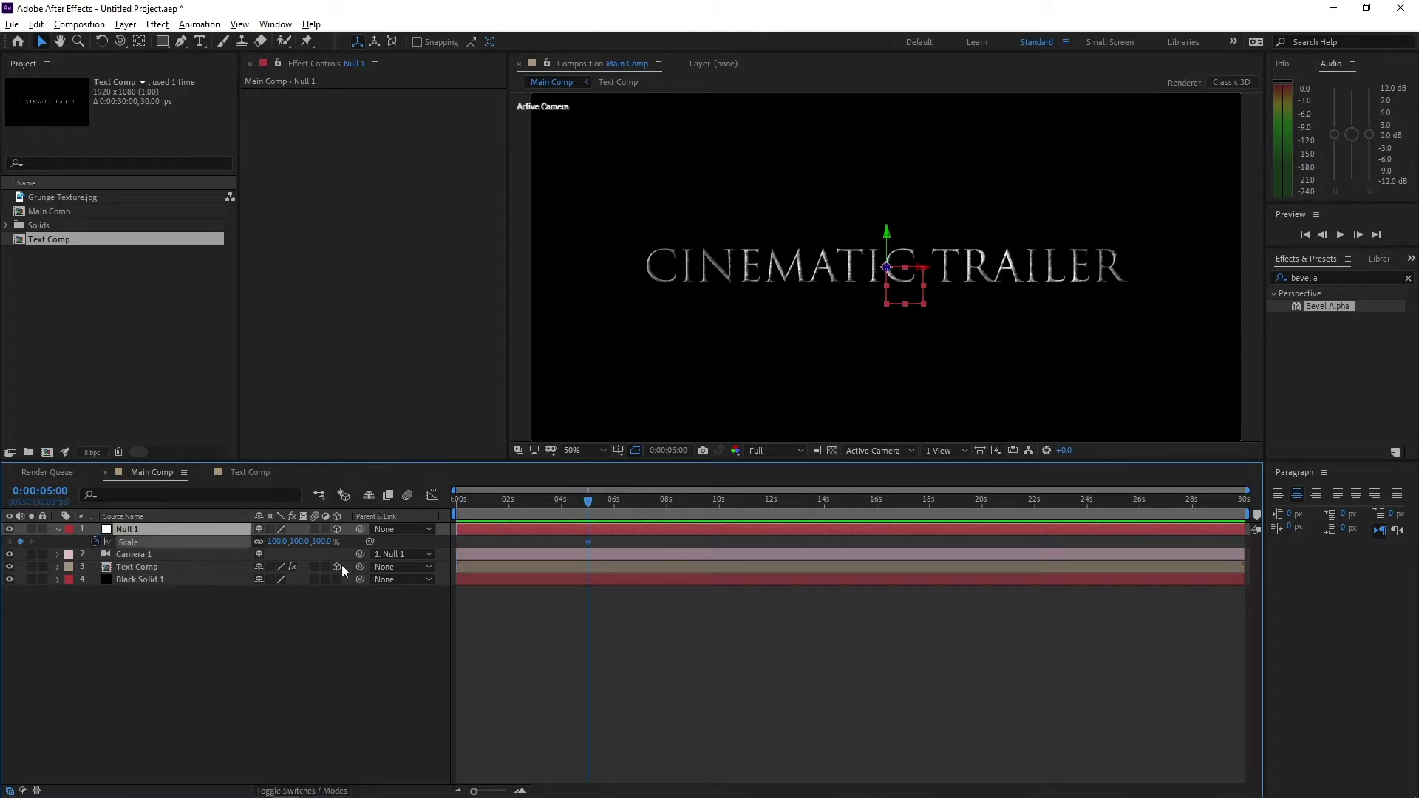
pyautogui.click(458, 503)
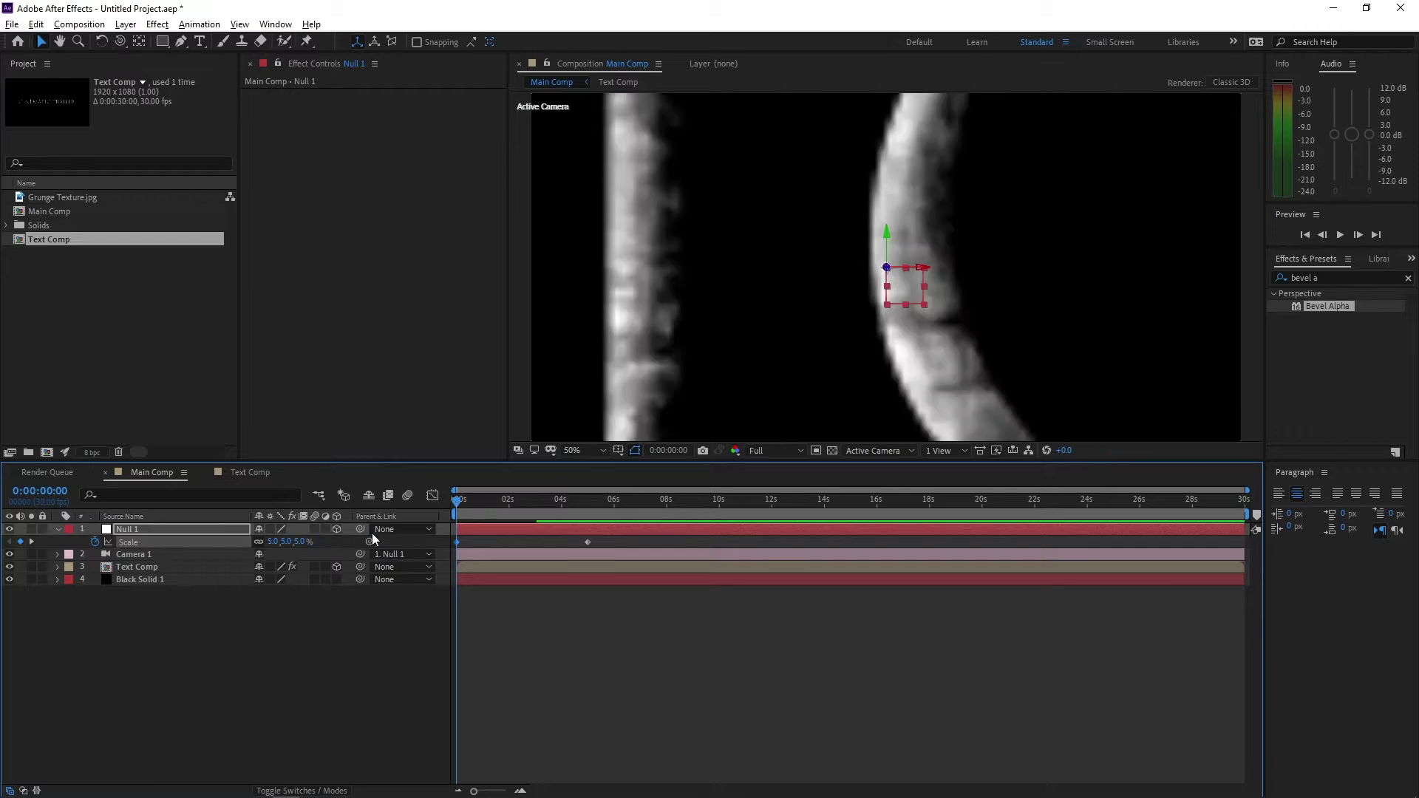
# Easy-ease the null's Scale keyframe at 5 seconds and extend its incoming speed-curve handle back to the start of the animation.
pyautogui.click(509, 500)
pyautogui.moveTo(464, 501); pyautogui.dragTo(496, 499)
pyautogui.press('space')
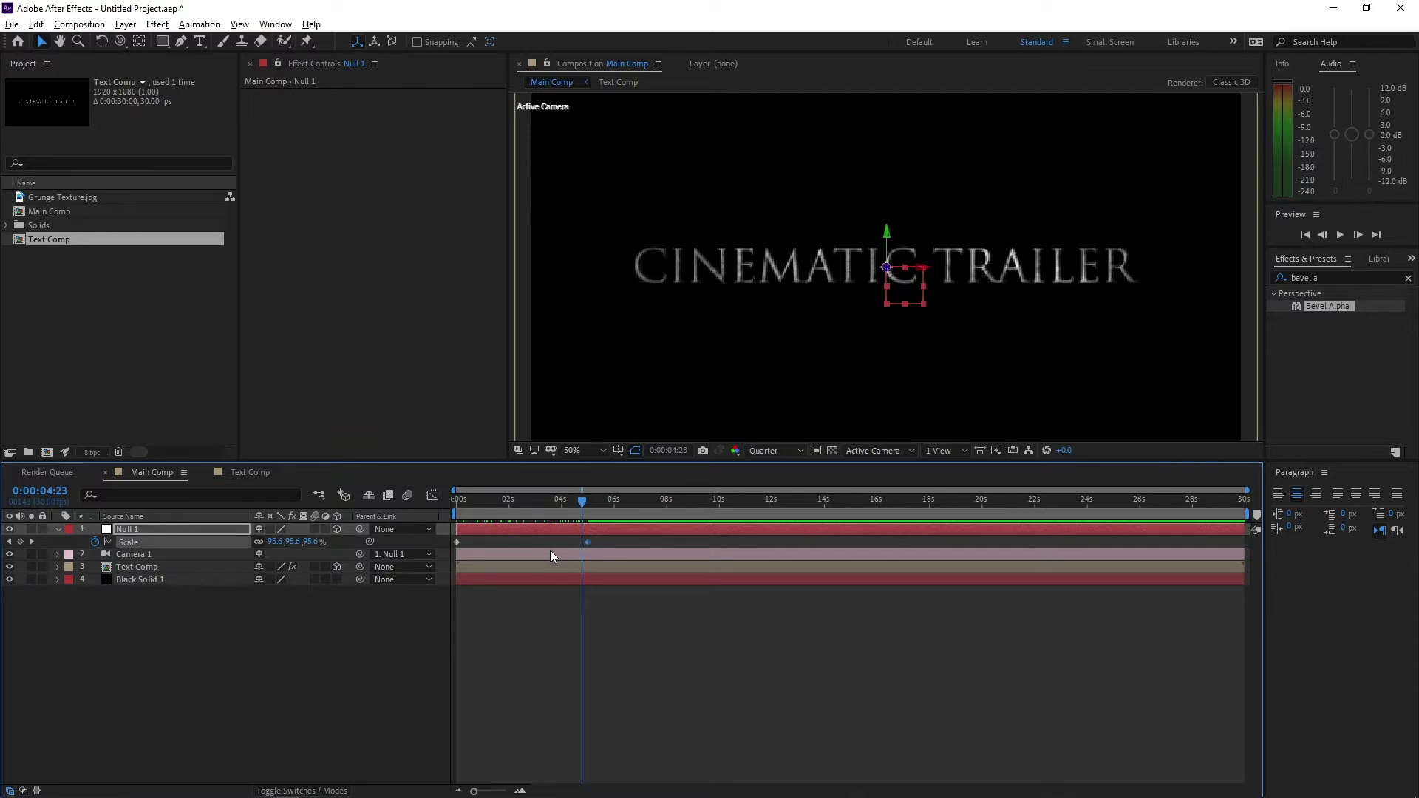
pyautogui.press('F9')
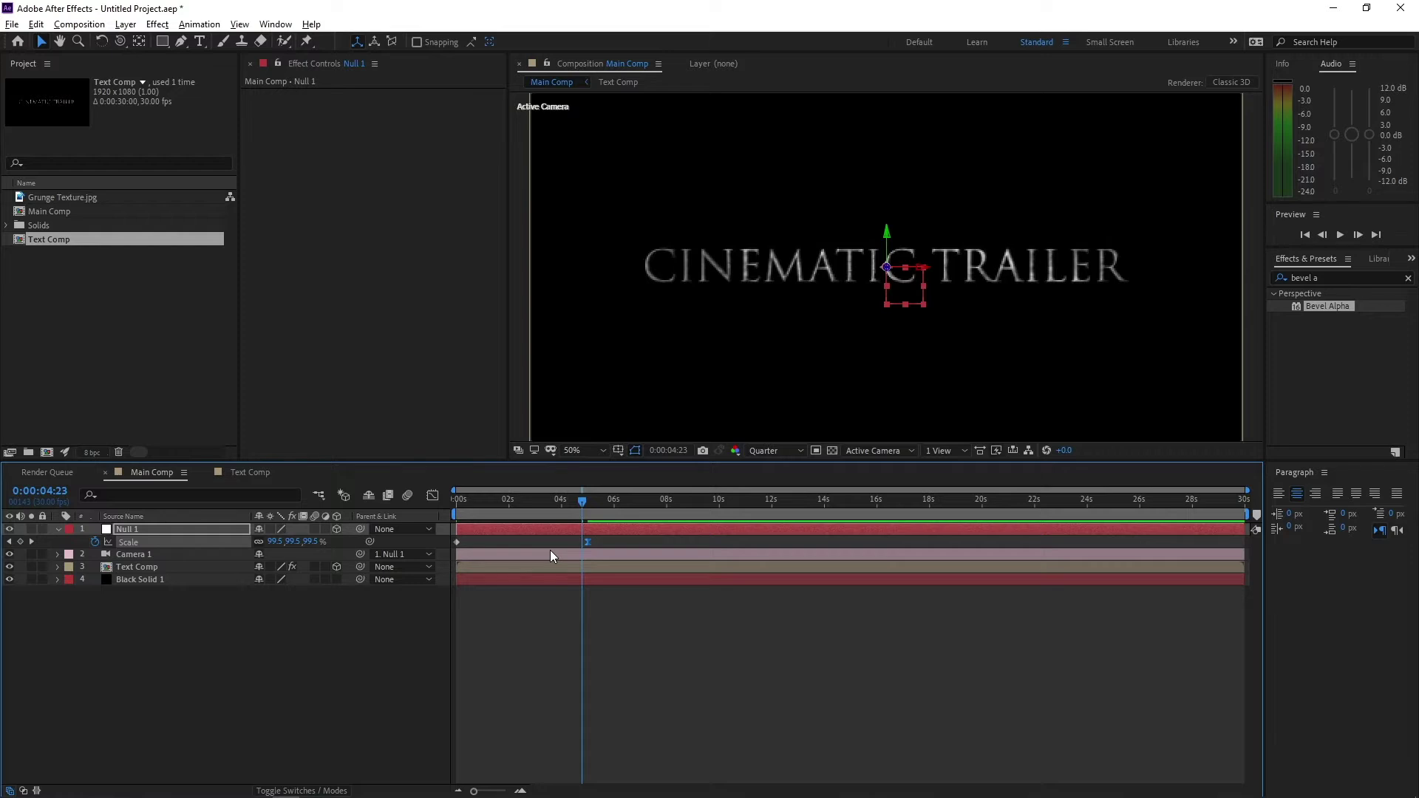
pyautogui.click(433, 496)
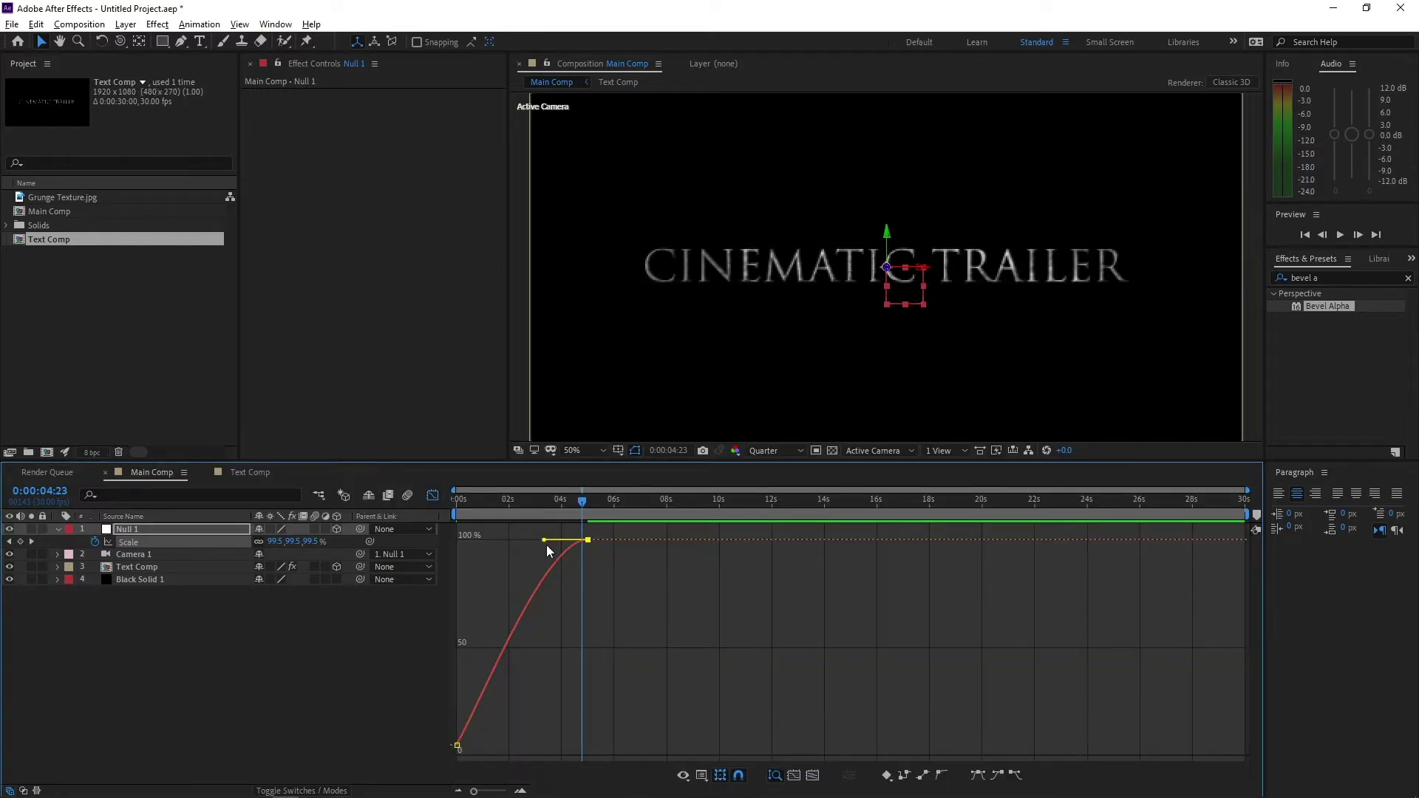
pyautogui.moveTo(544, 541); pyautogui.dragTo(433, 542)
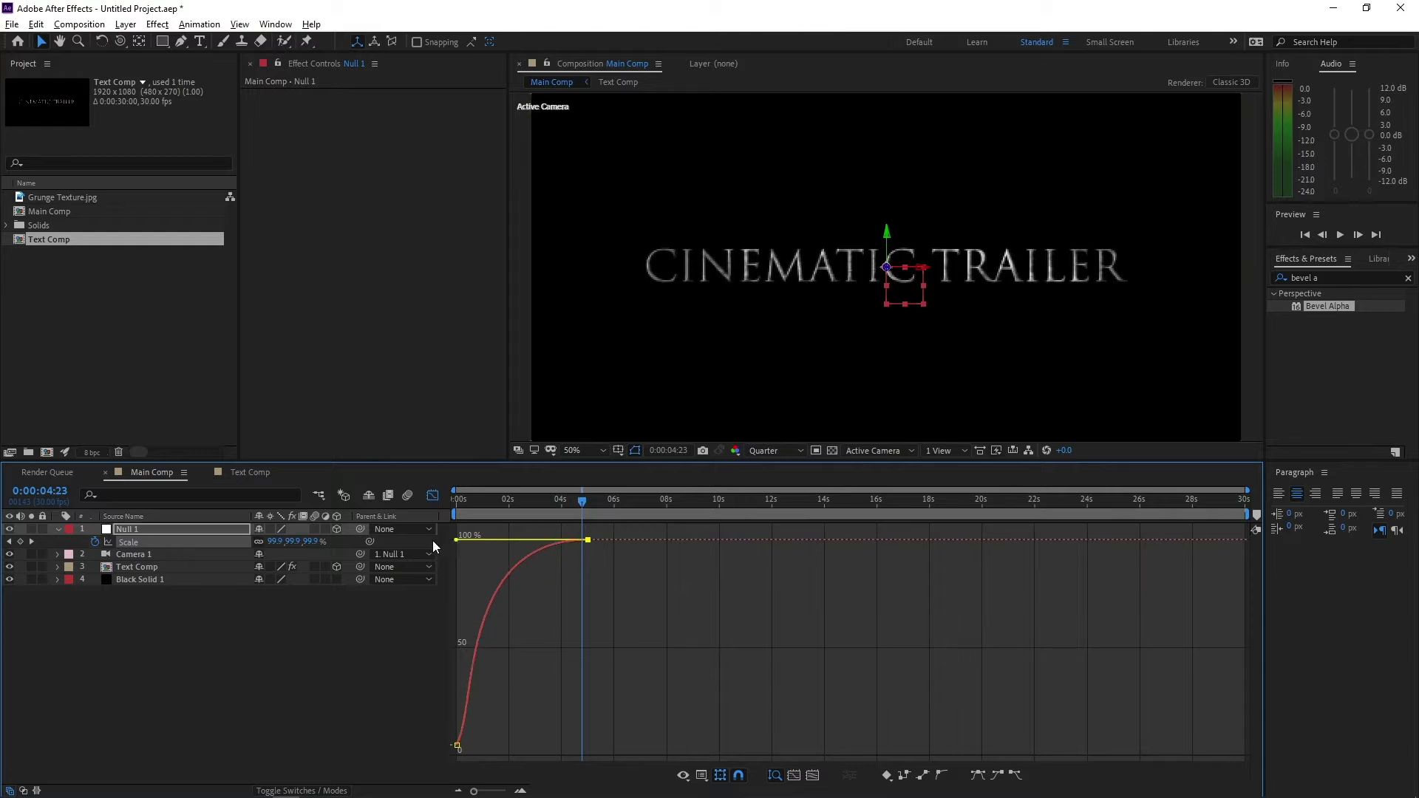
pyautogui.click(436, 496)
pyautogui.moveTo(460, 507); pyautogui.dragTo(547, 500)
# Add Grunge Texture.jpg beneath Text Comp in Main Comp, make it a 3D layer and check it along the camera move.
pyautogui.moveTo(57, 196); pyautogui.dragTo(143, 571)
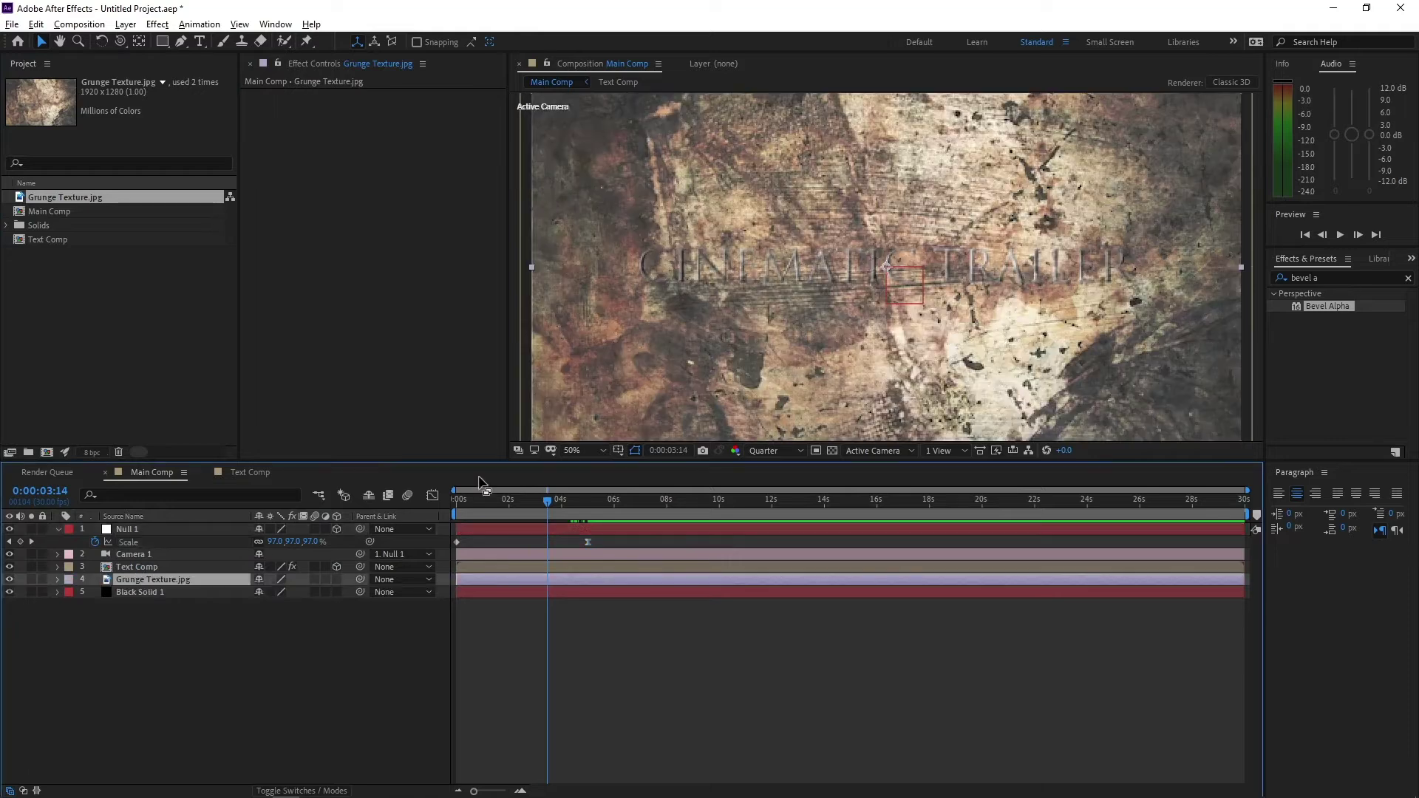
pyautogui.click(337, 580)
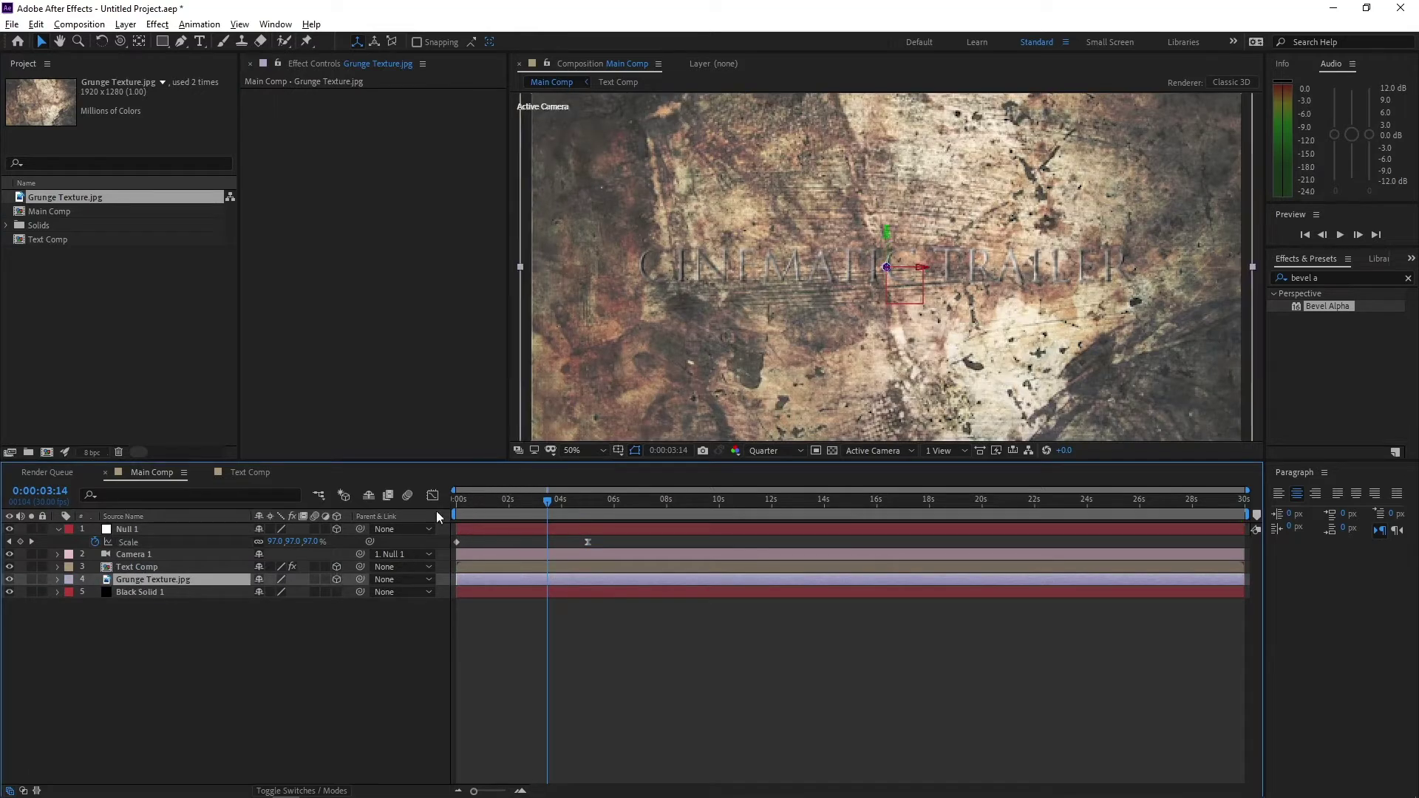
pyautogui.moveTo(464, 501); pyautogui.dragTo(530, 500)
pyautogui.click(577, 503)
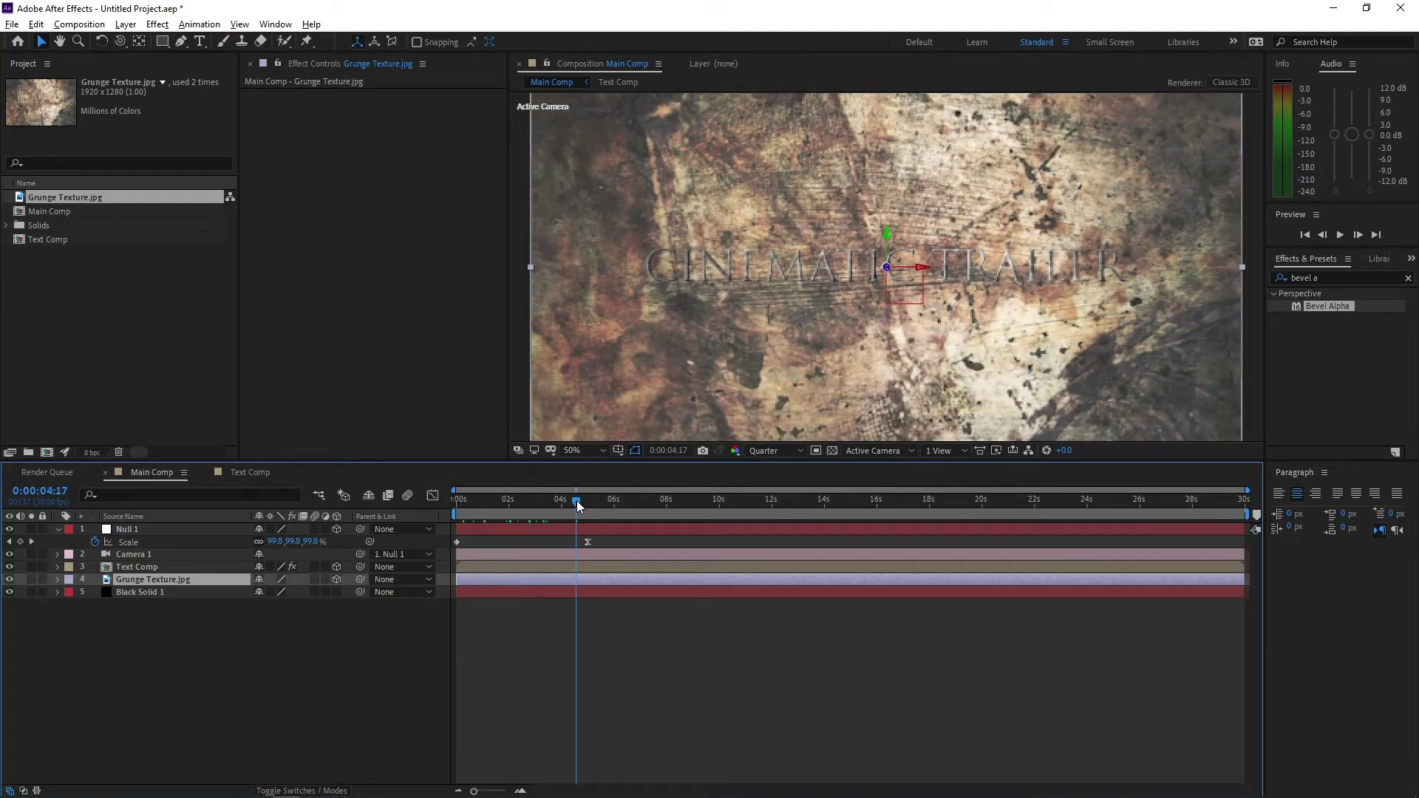
# Push the Grunge Texture layer back to a Z position of 2600 and scale it up to 236%.
pyautogui.press('p')
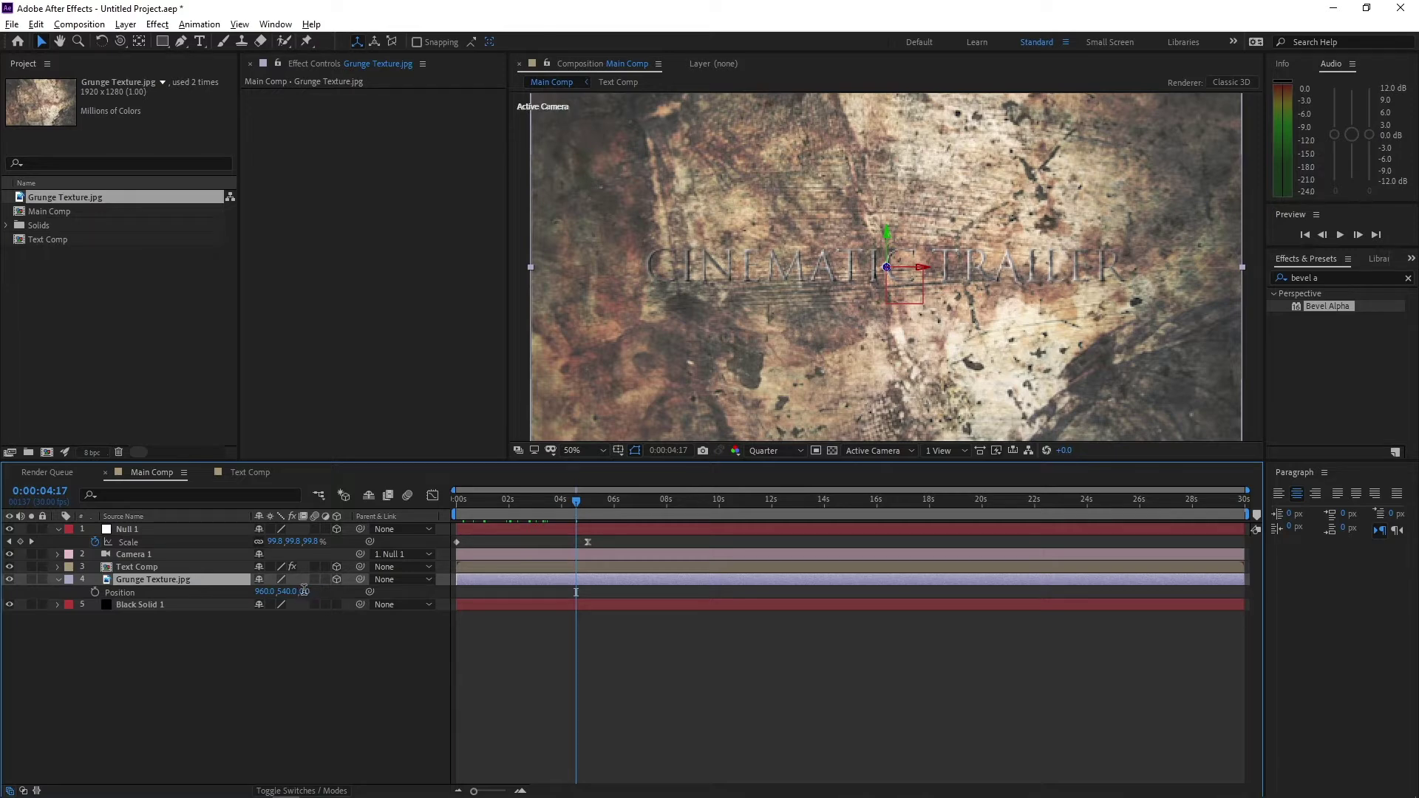
pyautogui.write('2600')
pyautogui.press('Return')
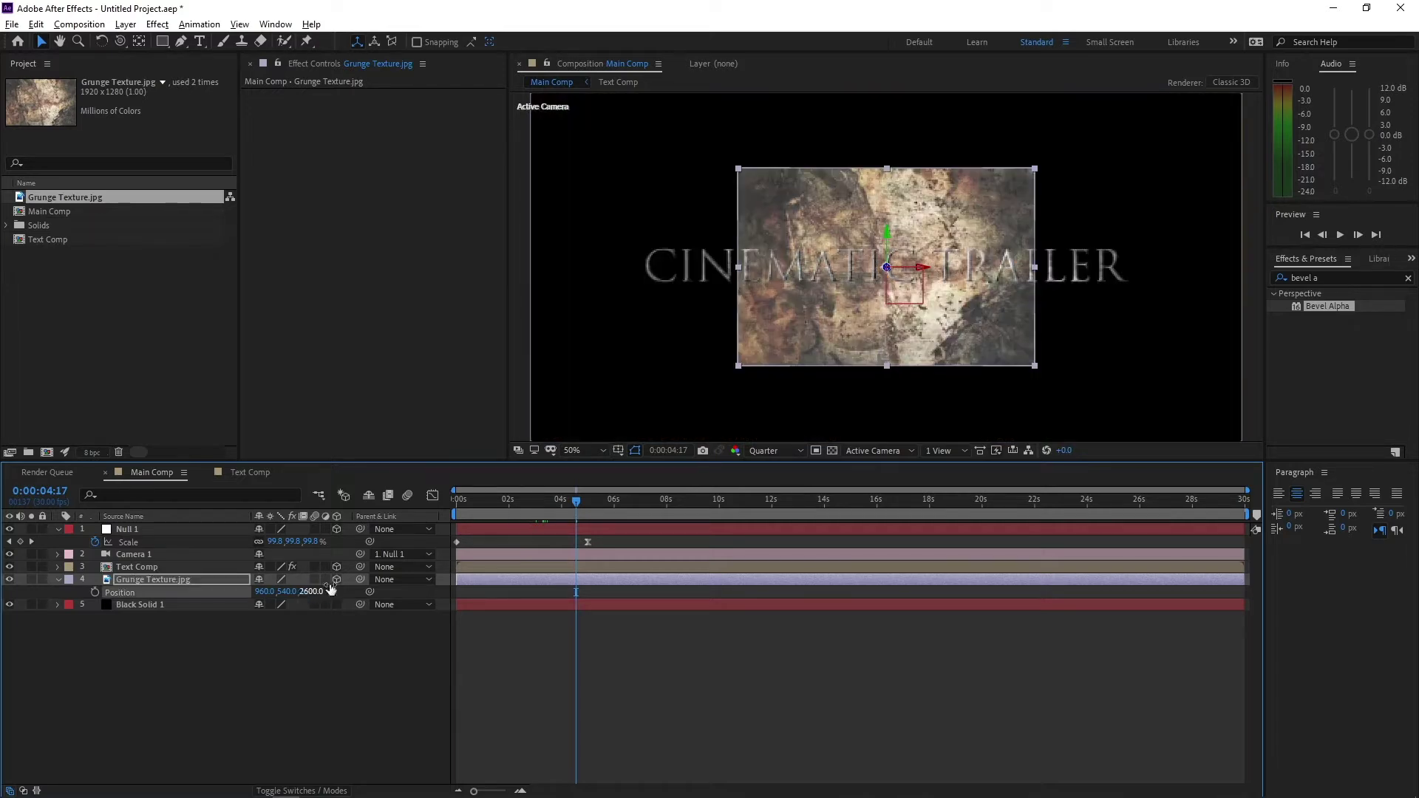
pyautogui.moveTo(463, 498); pyautogui.dragTo(518, 505)
pyautogui.press('s')
pyautogui.moveTo(316, 592); pyautogui.dragTo(409, 577)
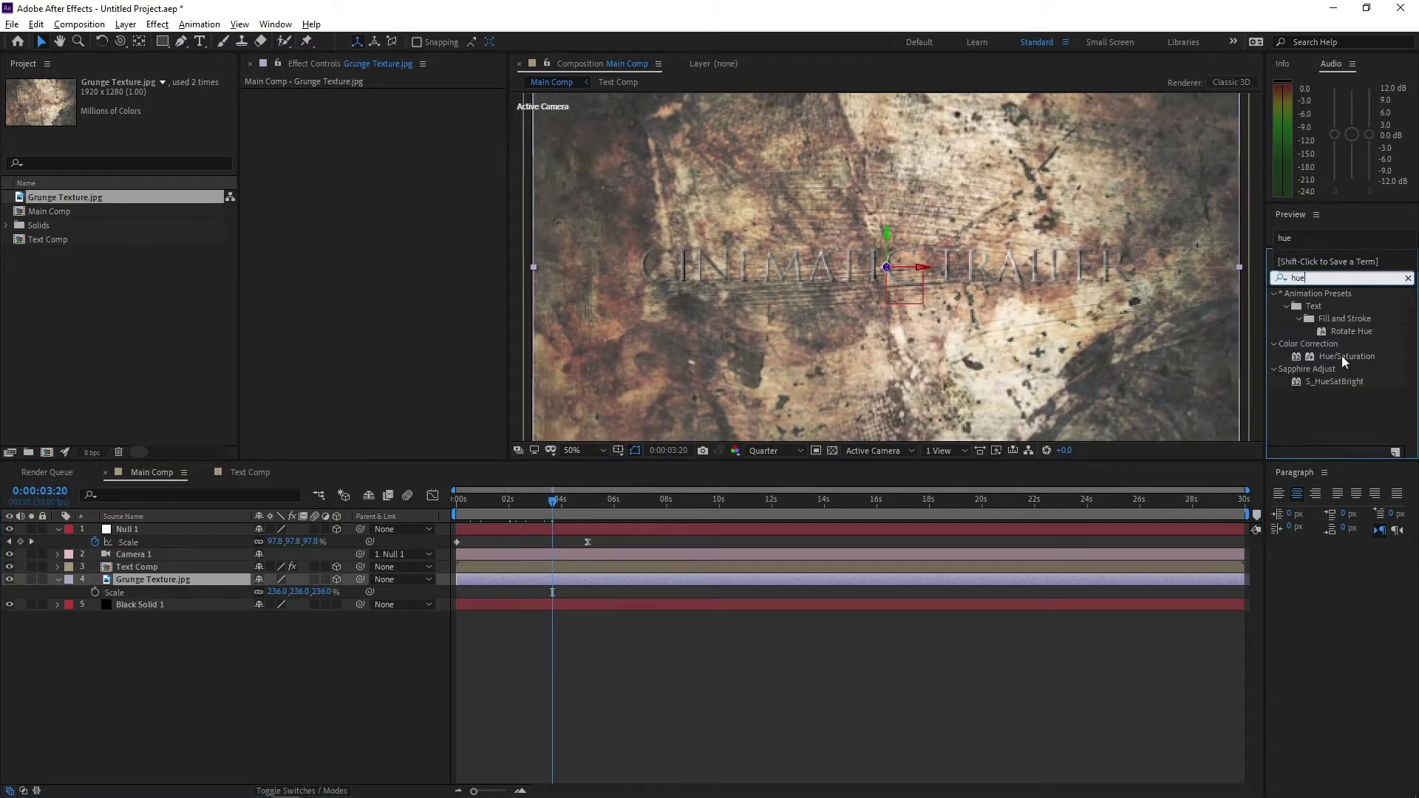
# Apply Hue/Saturation with Master Saturation -17 and Brightness & Contrast with Brightness -150 and Contrast 100 to the Grunge Texture layer.
pyautogui.moveTo(1342, 356); pyautogui.dragTo(364, 230)
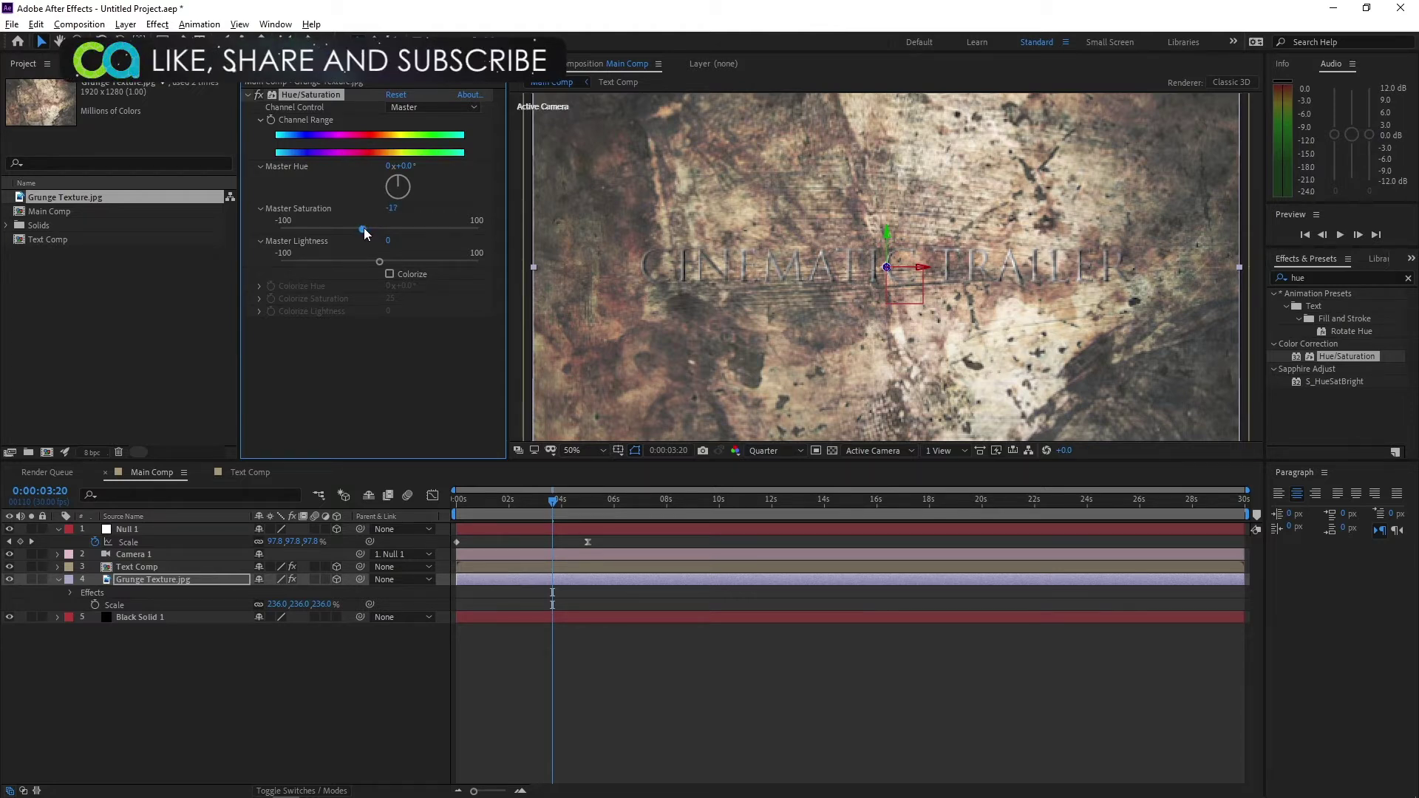
pyautogui.click(1287, 280)
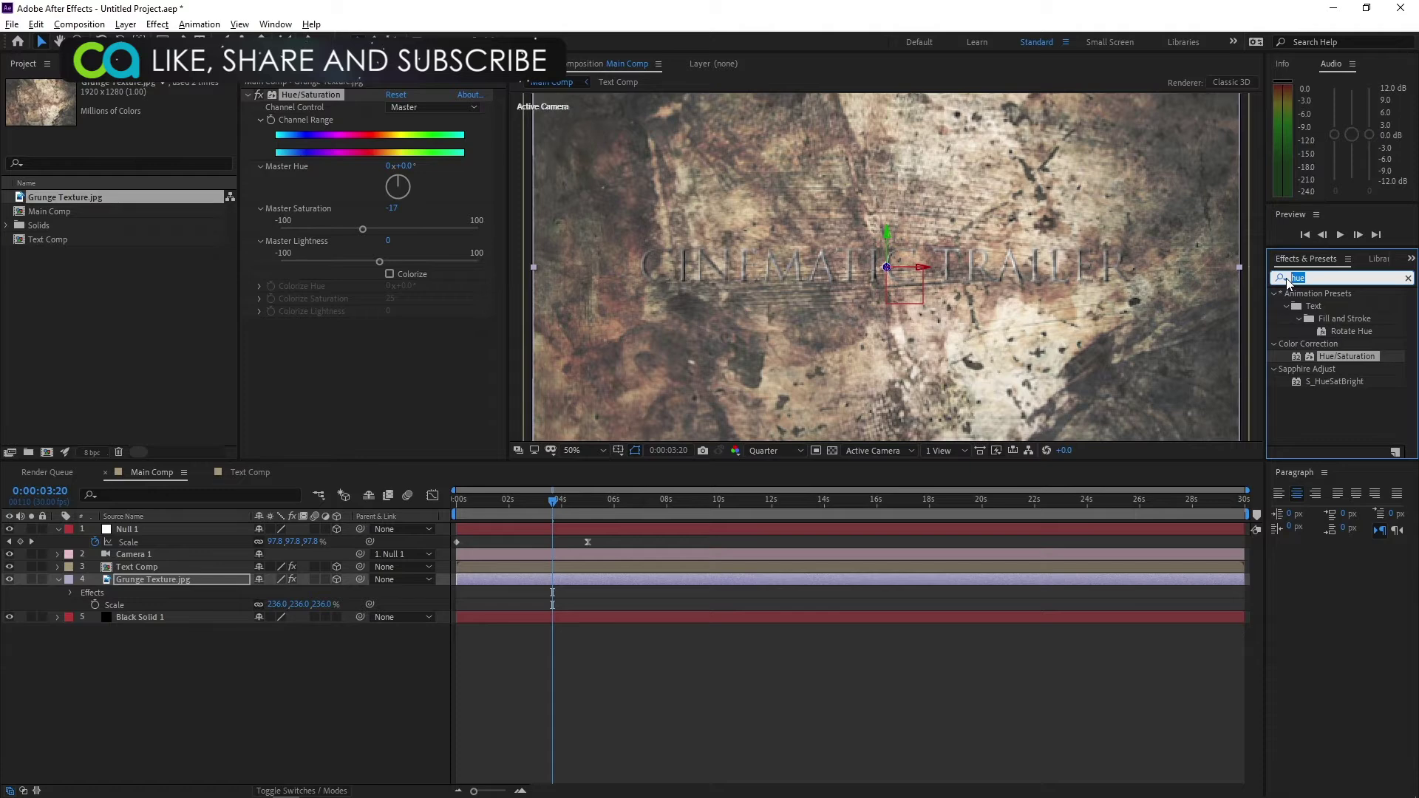
pyautogui.write('bright')
pyautogui.moveTo(1359, 356); pyautogui.dragTo(220, 341)
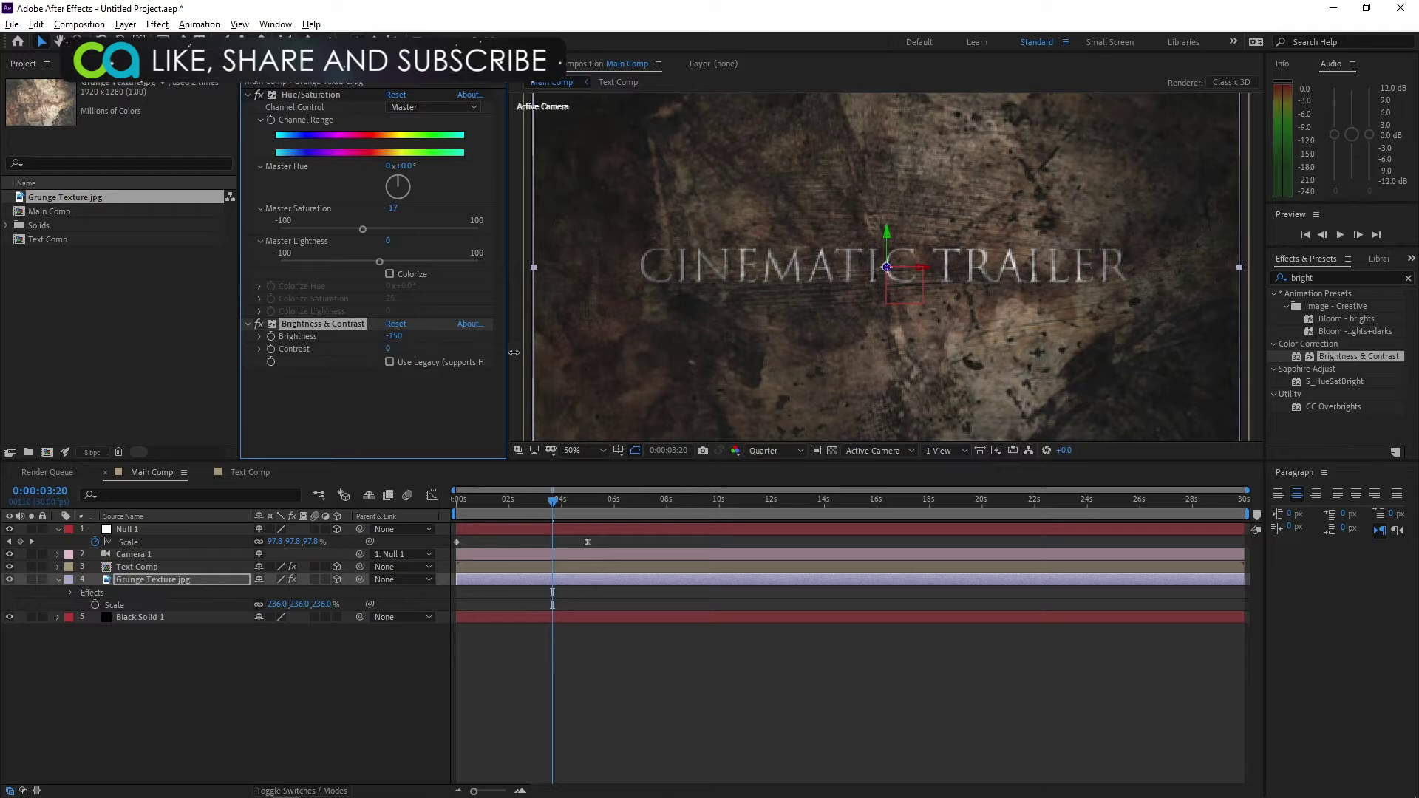
pyautogui.moveTo(514, 352); pyautogui.dragTo(644, 359)
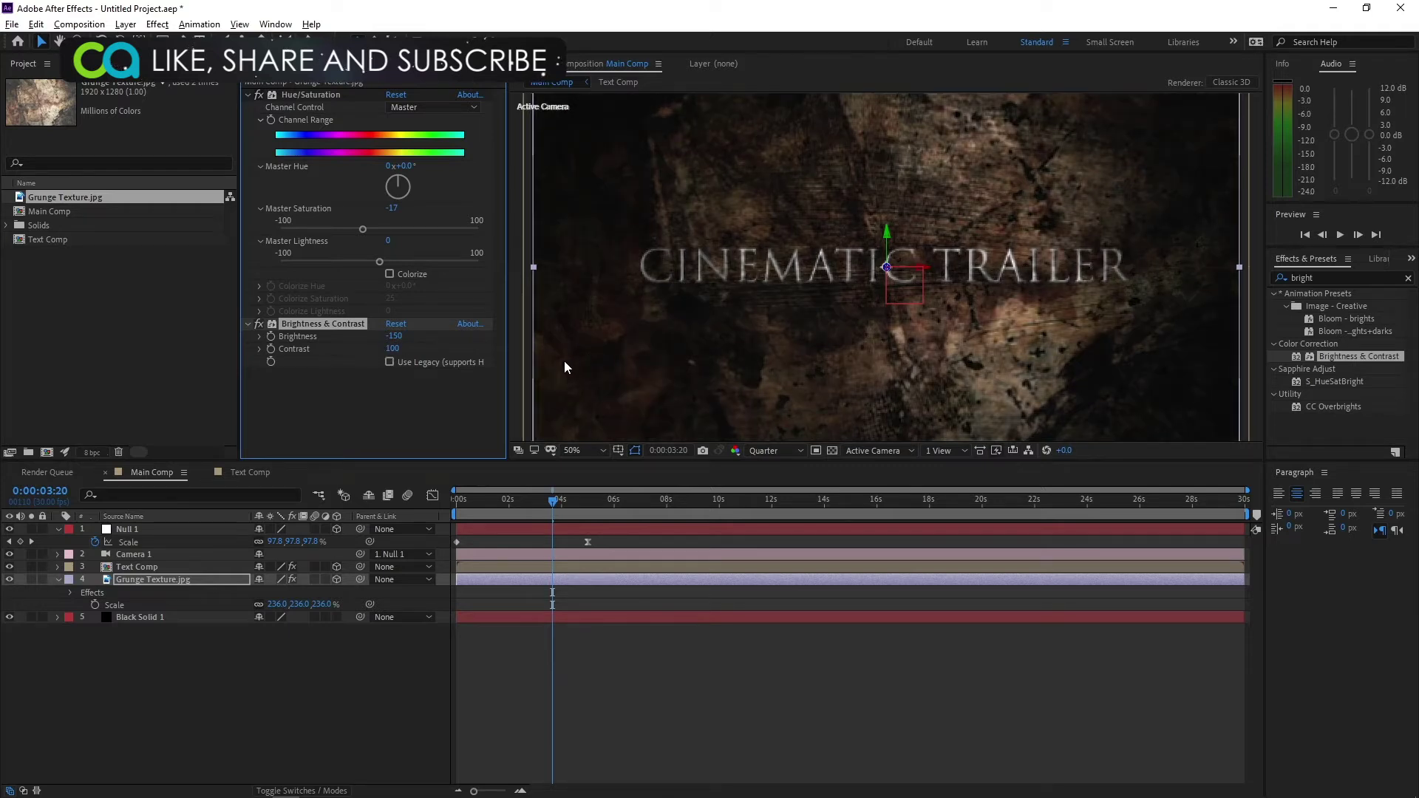
# Duplicate the Brightness & Contrast effect on the texture and set the copy to Contrast 0 and Brightness -100.
pyautogui.hotkey('ctrl', 'd')
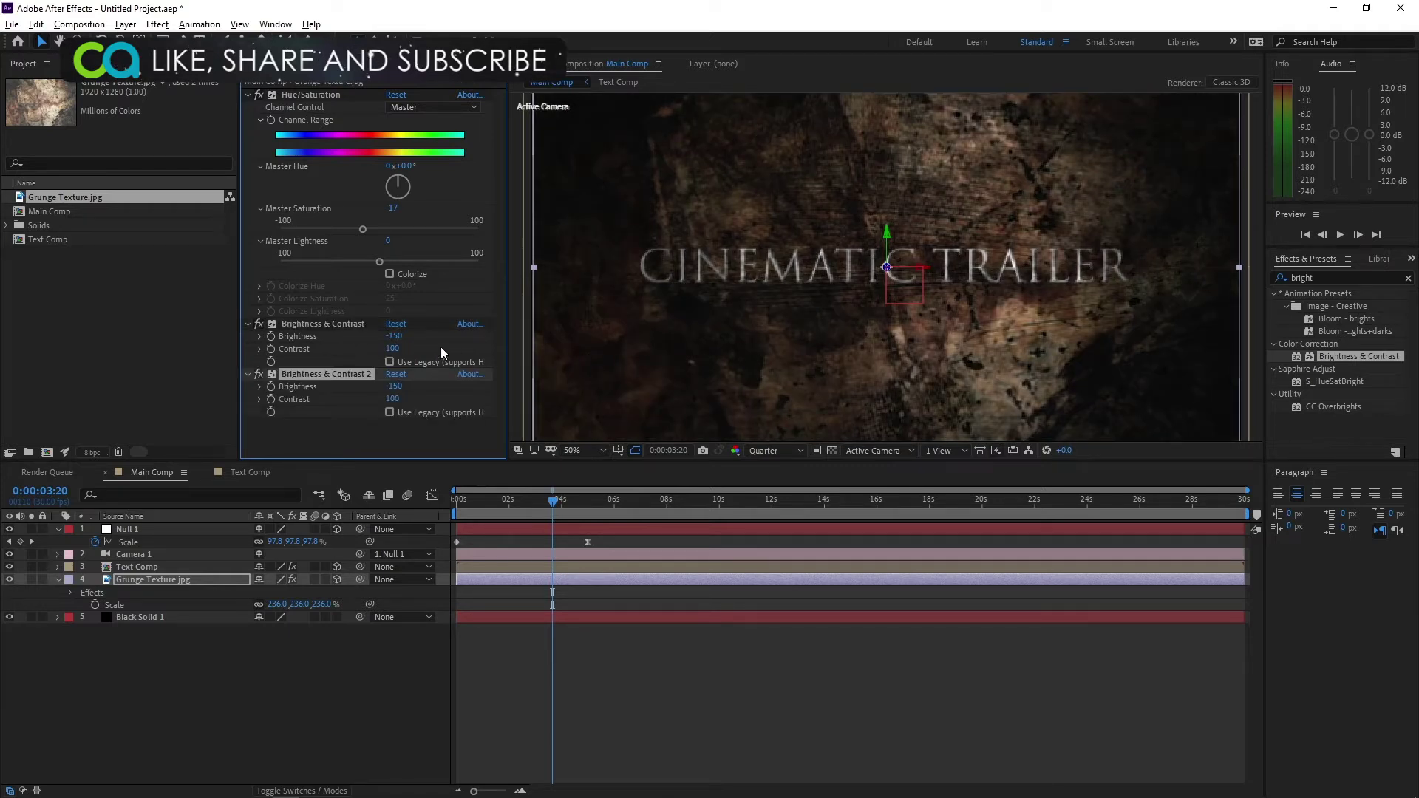
pyautogui.click(392, 399)
pyautogui.press('Return')
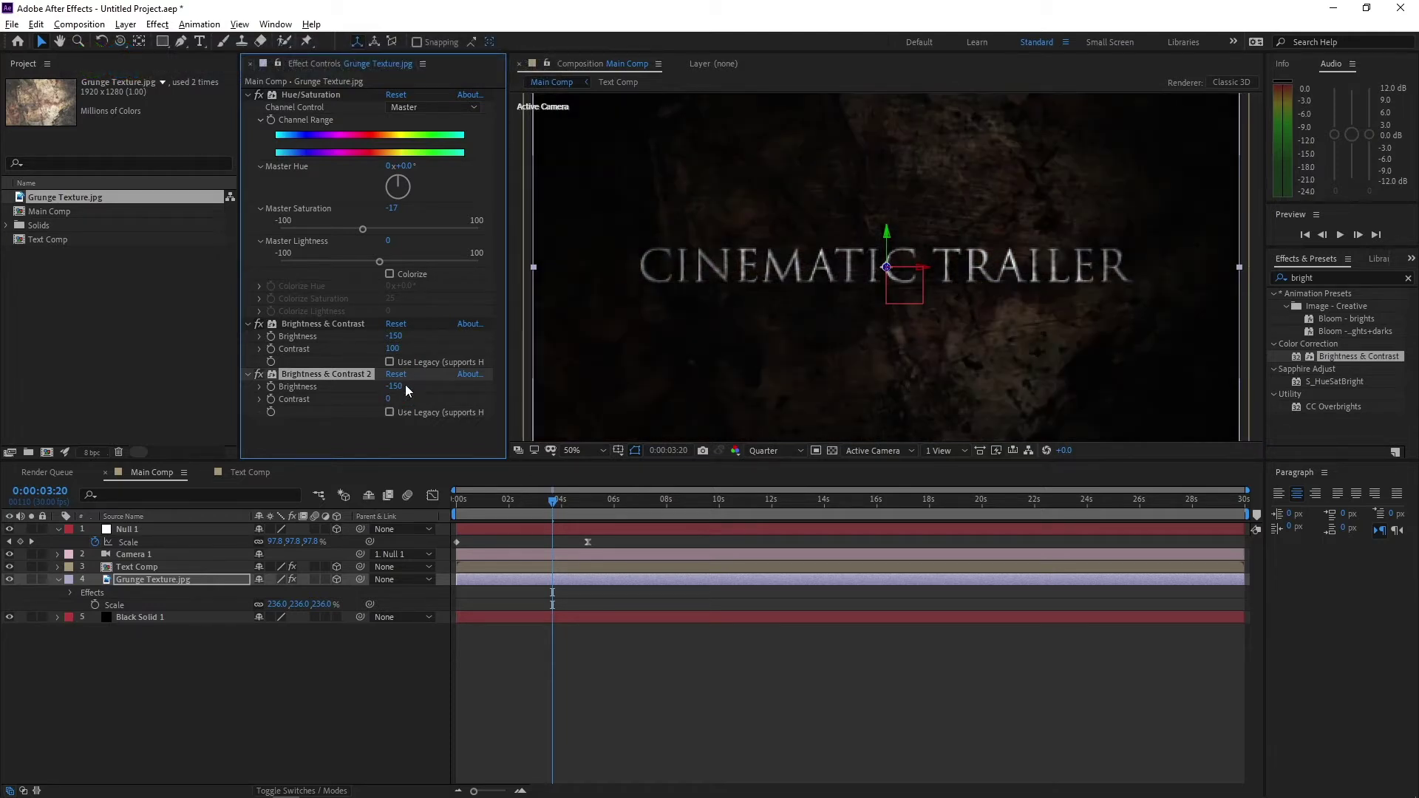
pyautogui.click(397, 388)
pyautogui.write('-100')
pyautogui.press('Return')
# Import Fire Embers 01.mp4 and place it between Text Comp and the Grunge Texture layer in Main Comp.
pyautogui.click(92, 316)
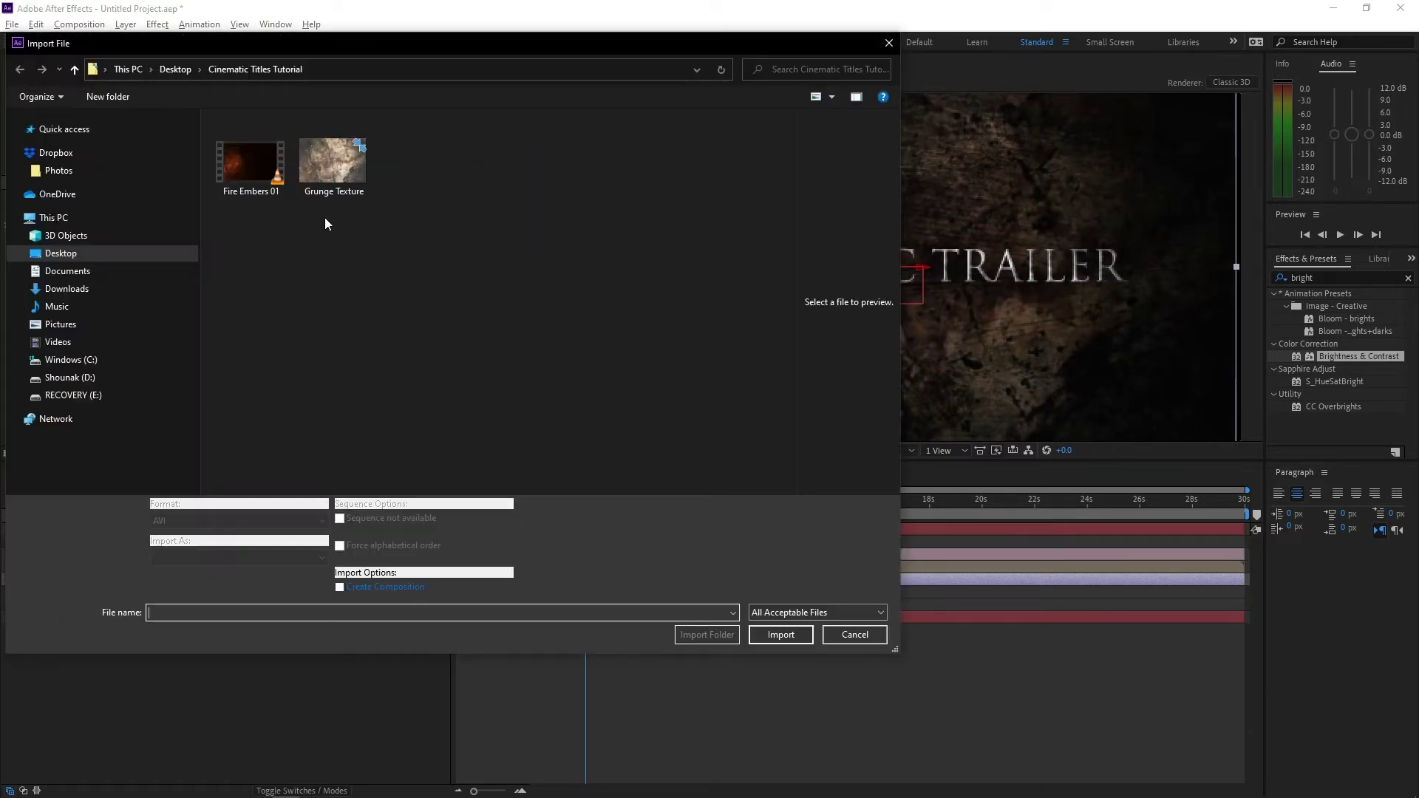
pyautogui.doubleClick(260, 179)
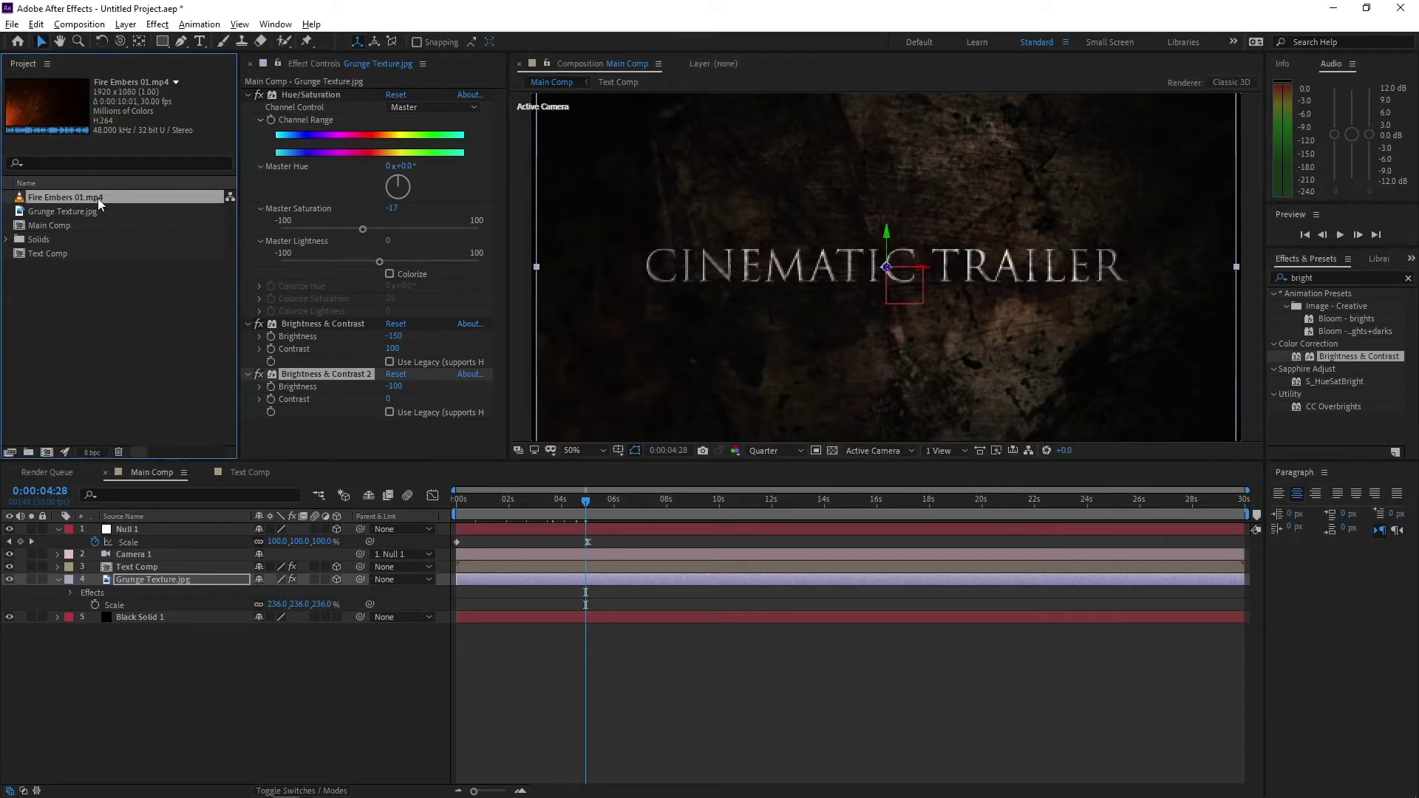
pyautogui.moveTo(99, 196); pyautogui.dragTo(146, 571)
pyautogui.moveTo(259, 579); pyautogui.dragTo(259, 574)
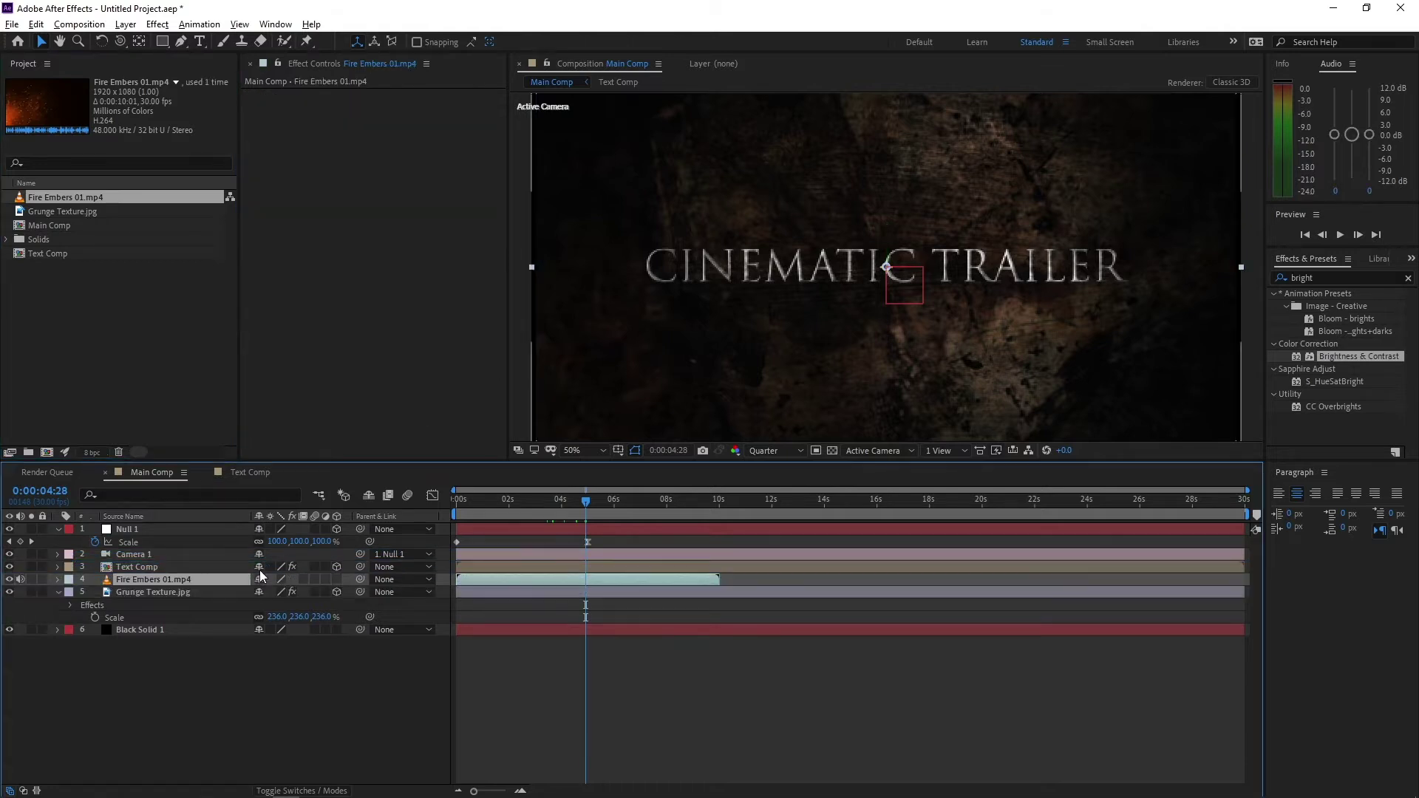
# Set the Fire Embers layer's blending mode to Add and move the layer above Text Comp.
pyautogui.click(282, 790)
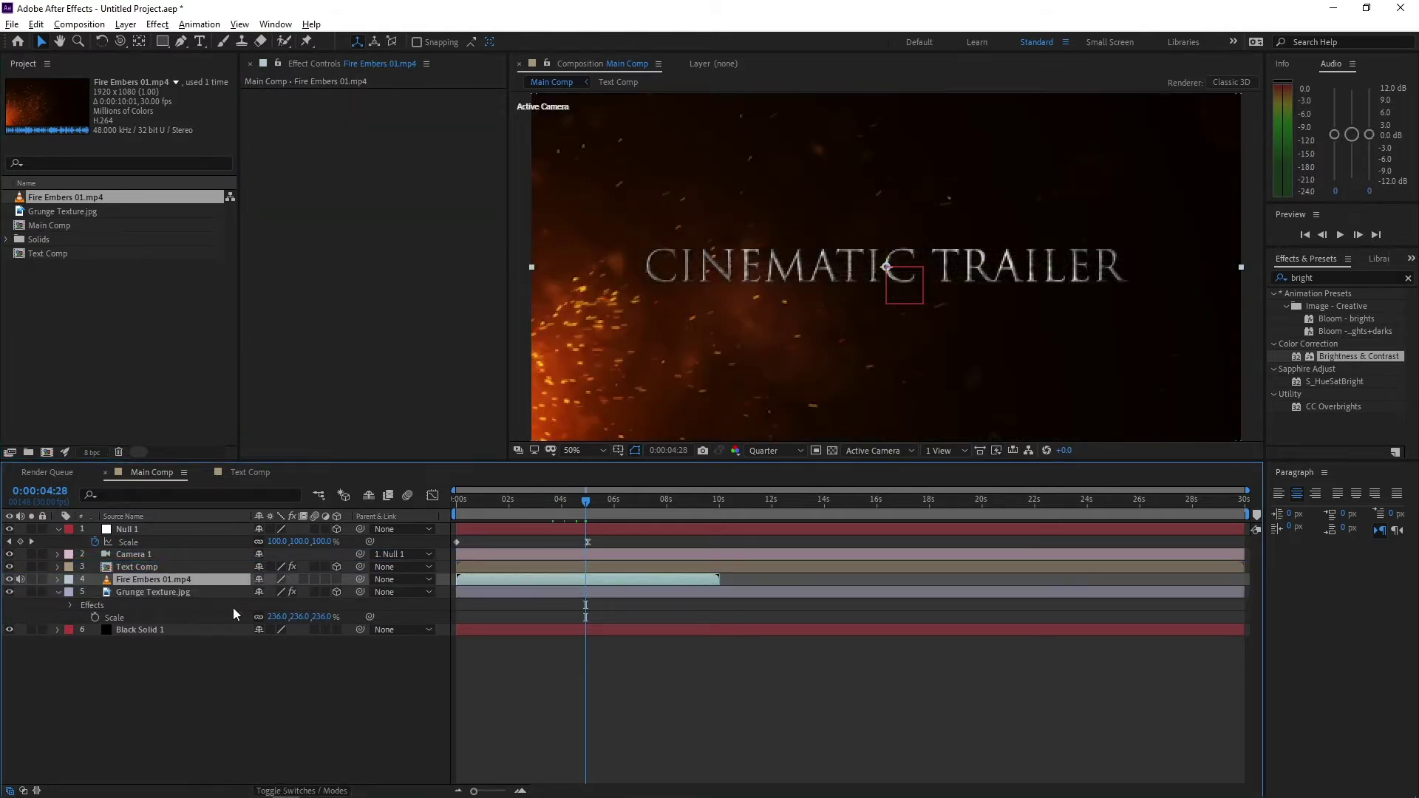
pyautogui.click(283, 578)
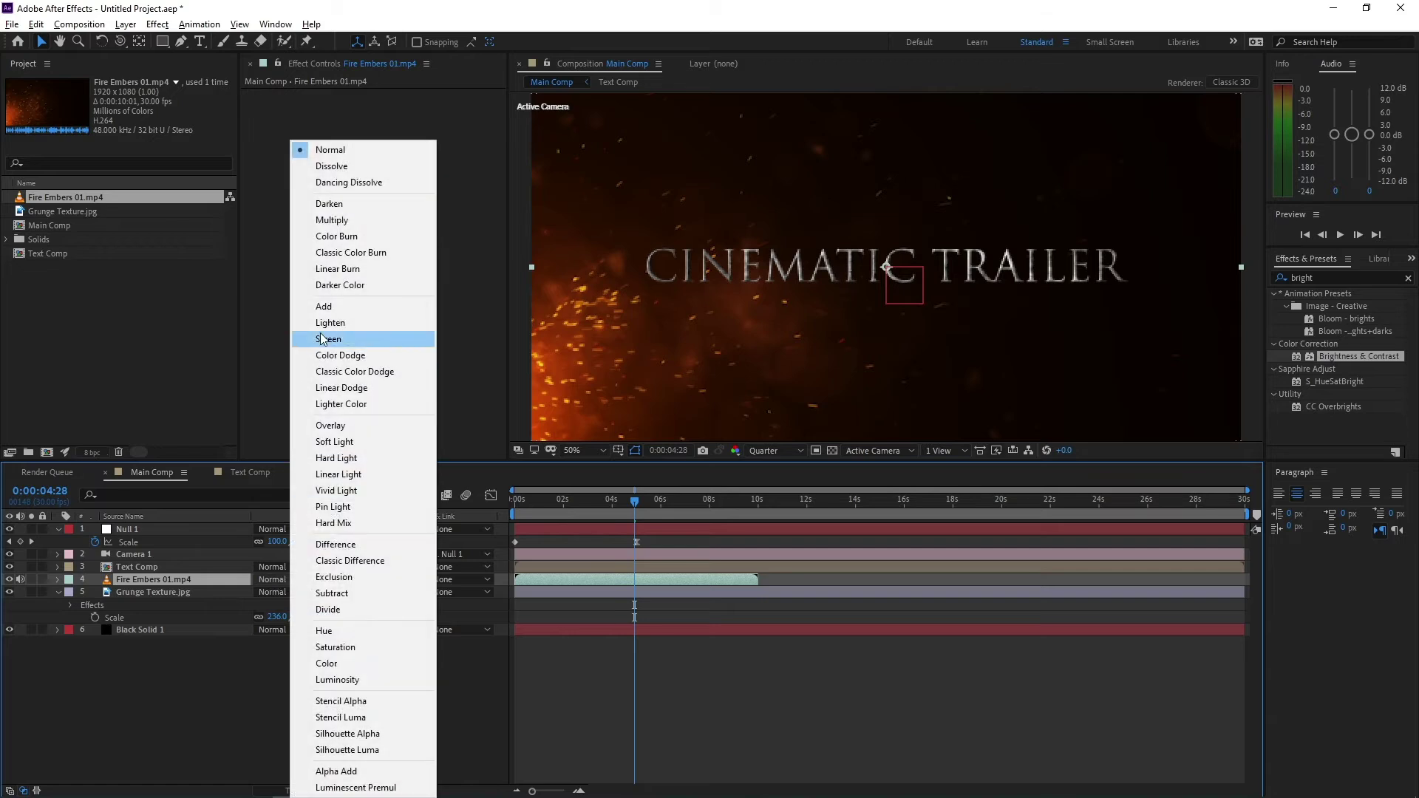
pyautogui.click(325, 306)
pyautogui.moveTo(150, 580); pyautogui.dragTo(154, 564)
pyautogui.click(333, 791)
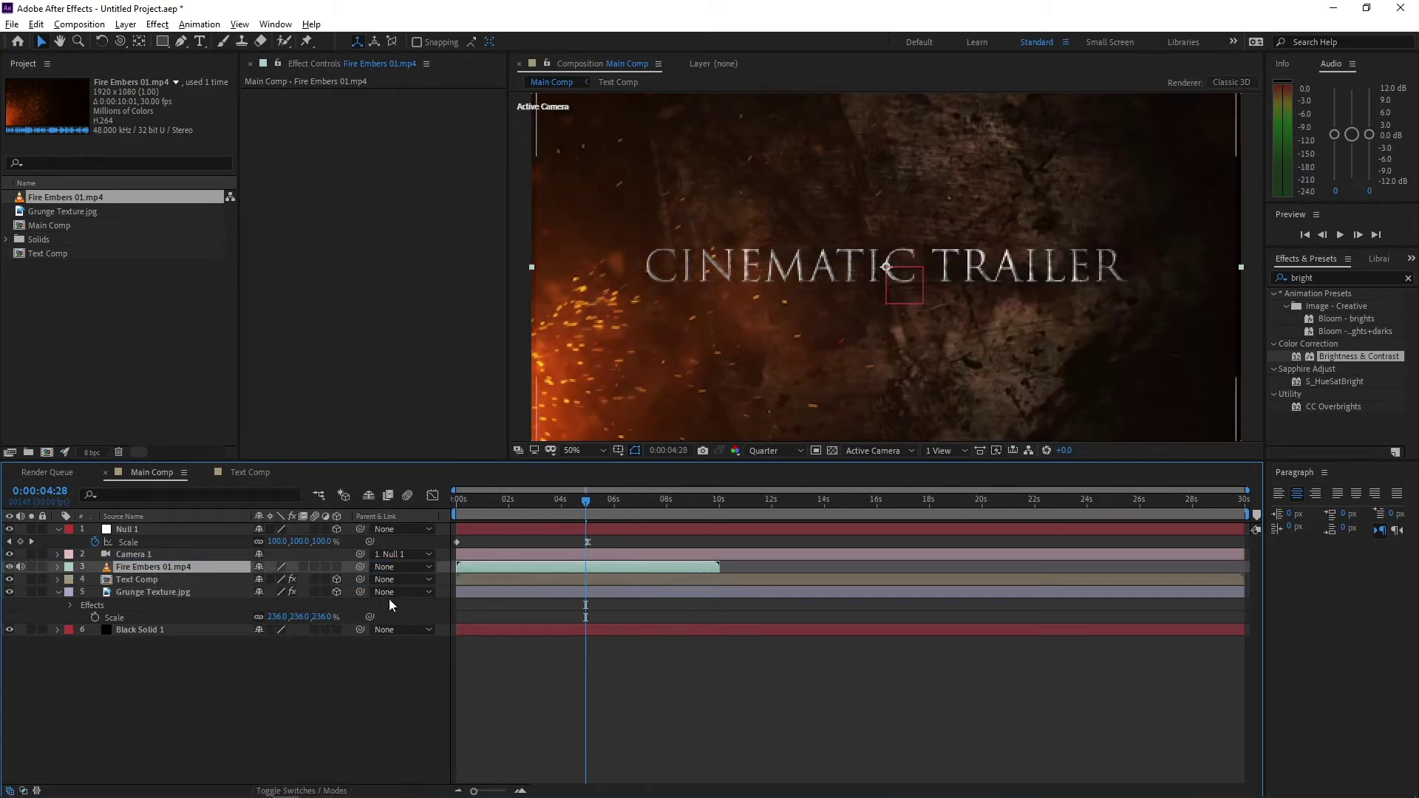
# Make the Fire Embers layer 3D and set its Z position to 2000.
pyautogui.click(336, 567)
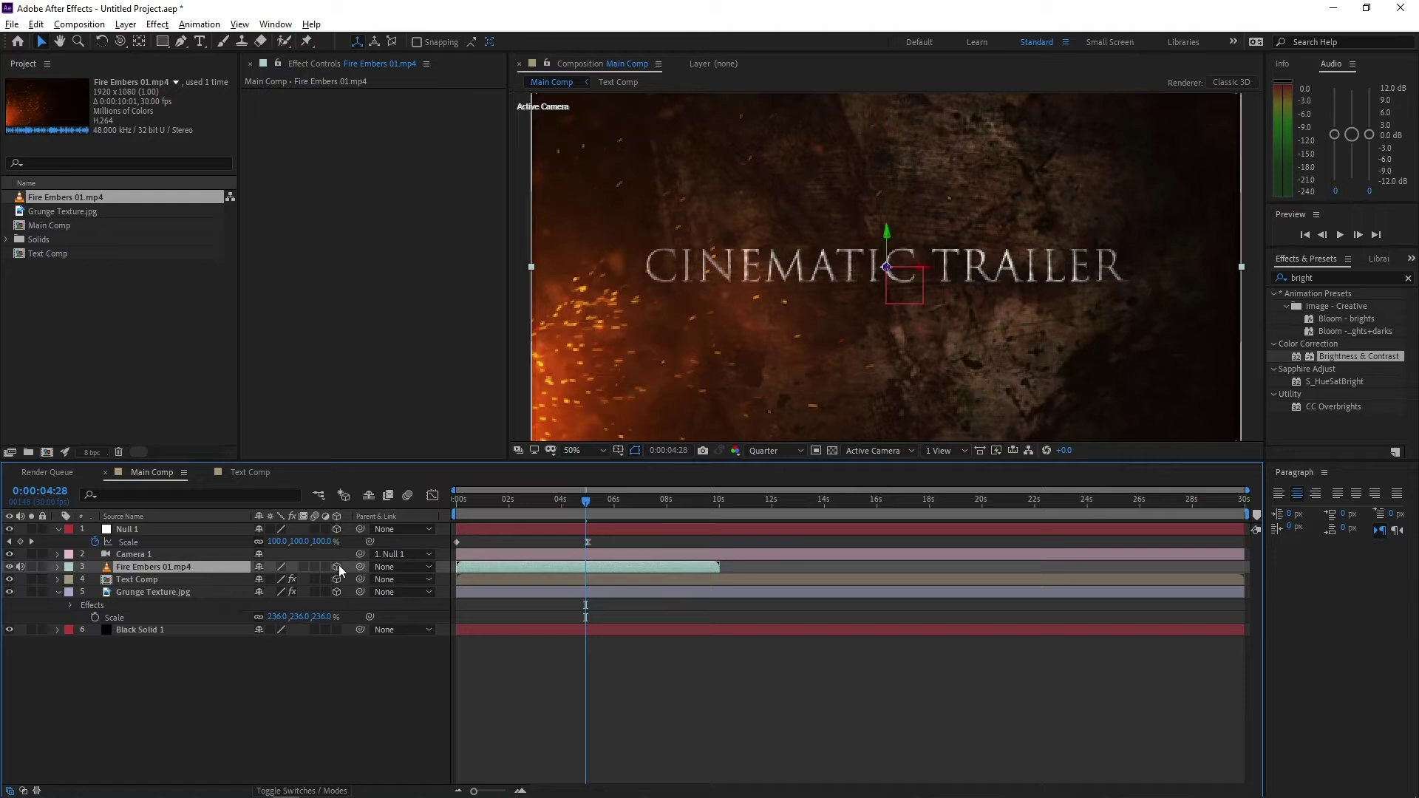
pyautogui.press('p')
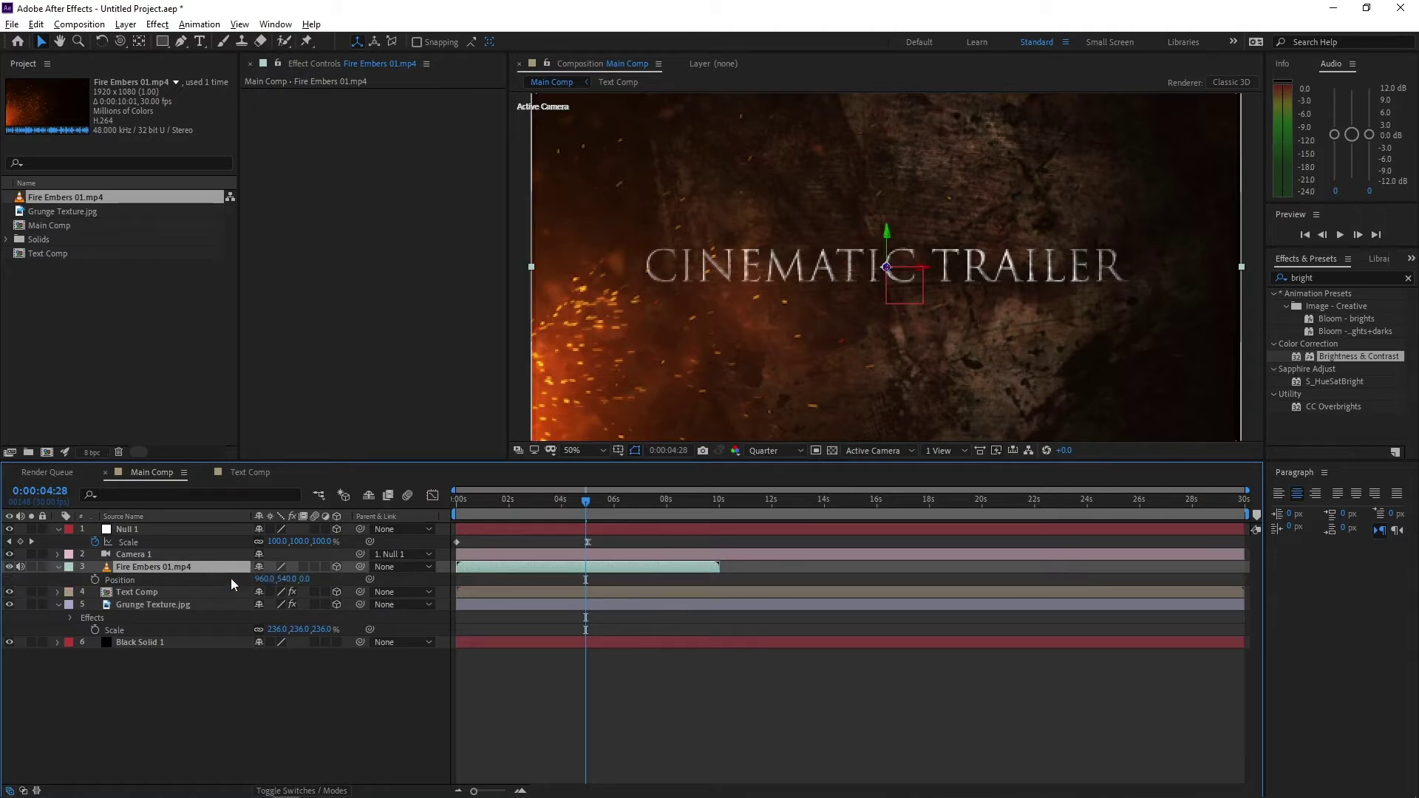
pyautogui.click(305, 580)
pyautogui.write('200')
pyautogui.press('Return')
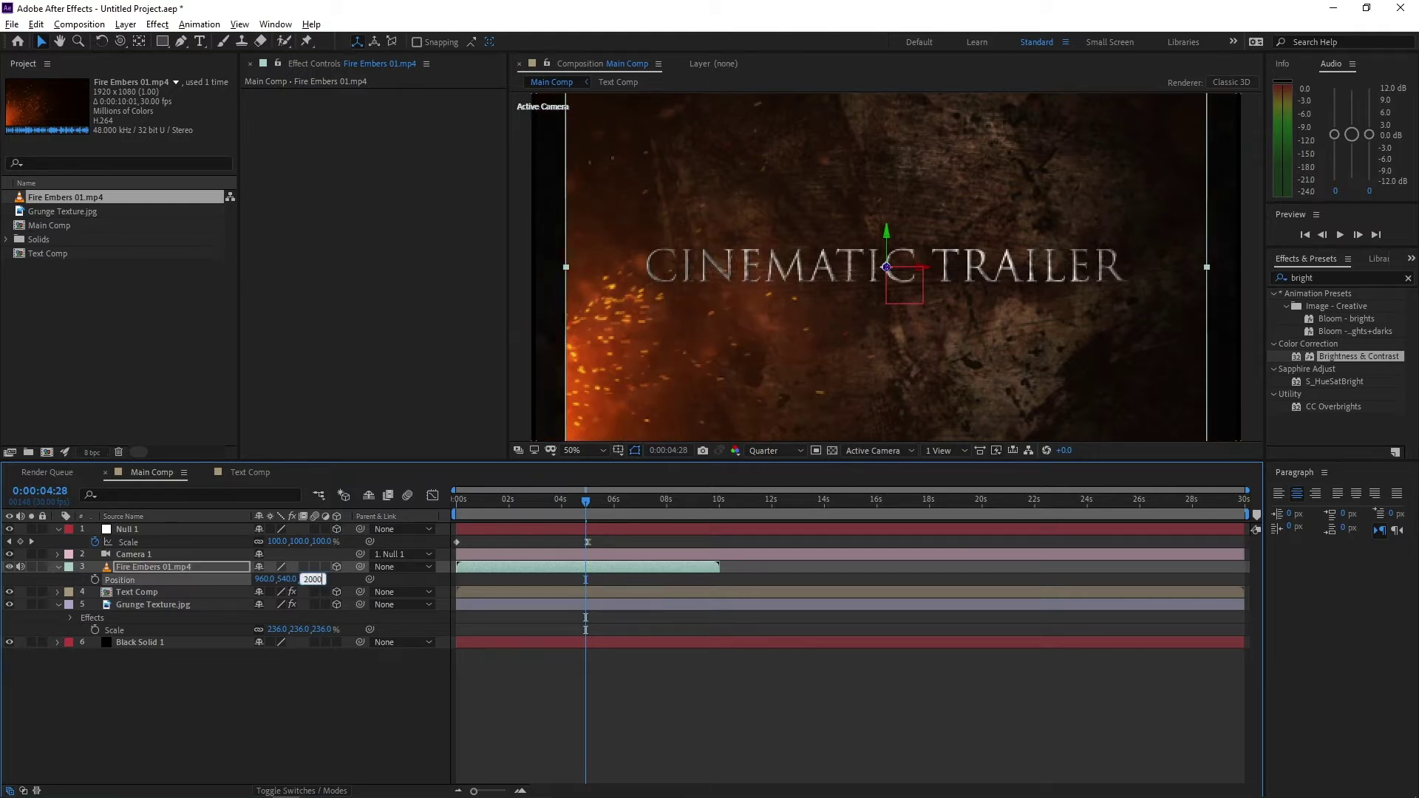
pyautogui.press('Return')
# Scale the Fire Embers layer to 213% and check its coverage along the camera move.
pyautogui.press('s')
pyautogui.moveTo(281, 580); pyautogui.dragTo(405, 568)
pyautogui.click(499, 500)
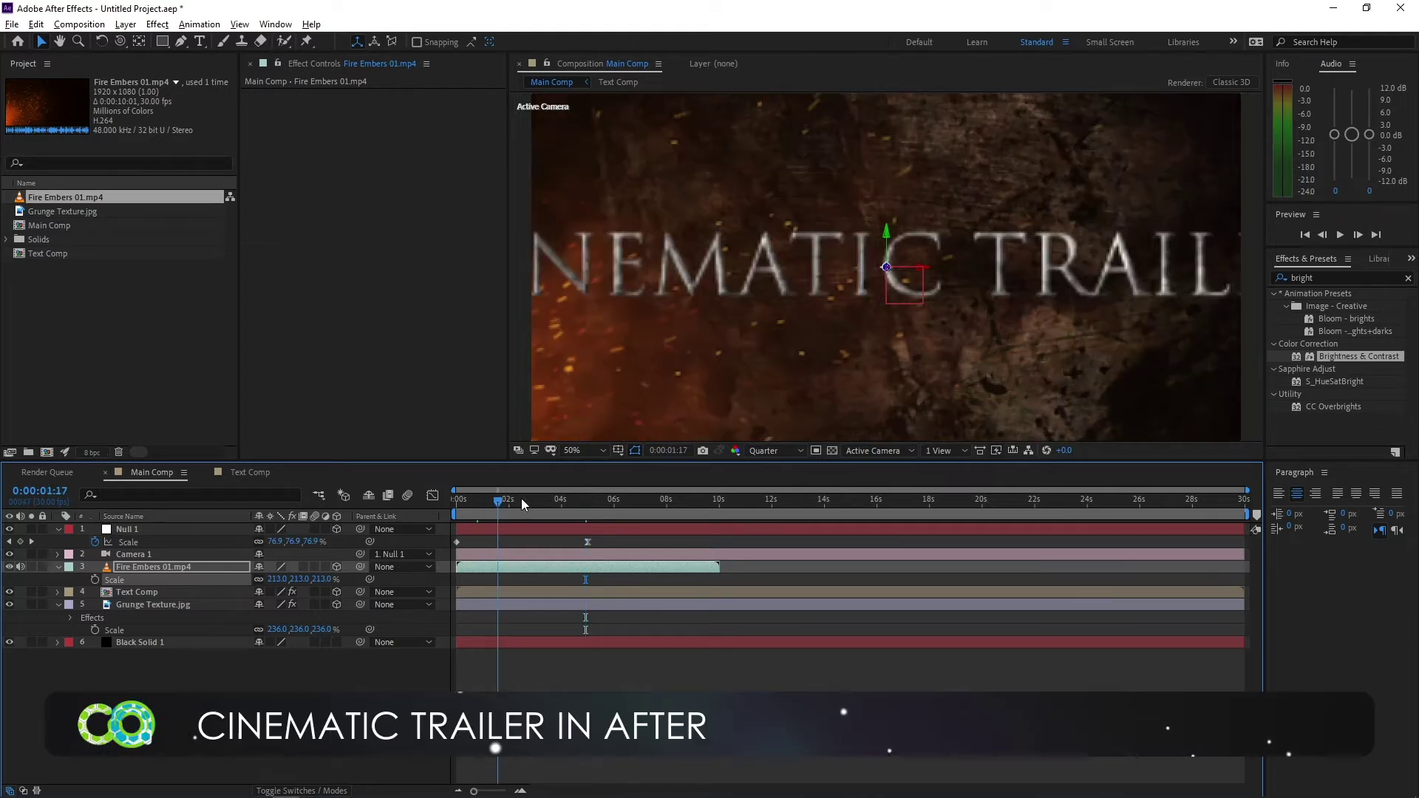
pyautogui.moveTo(521, 499); pyautogui.dragTo(614, 499)
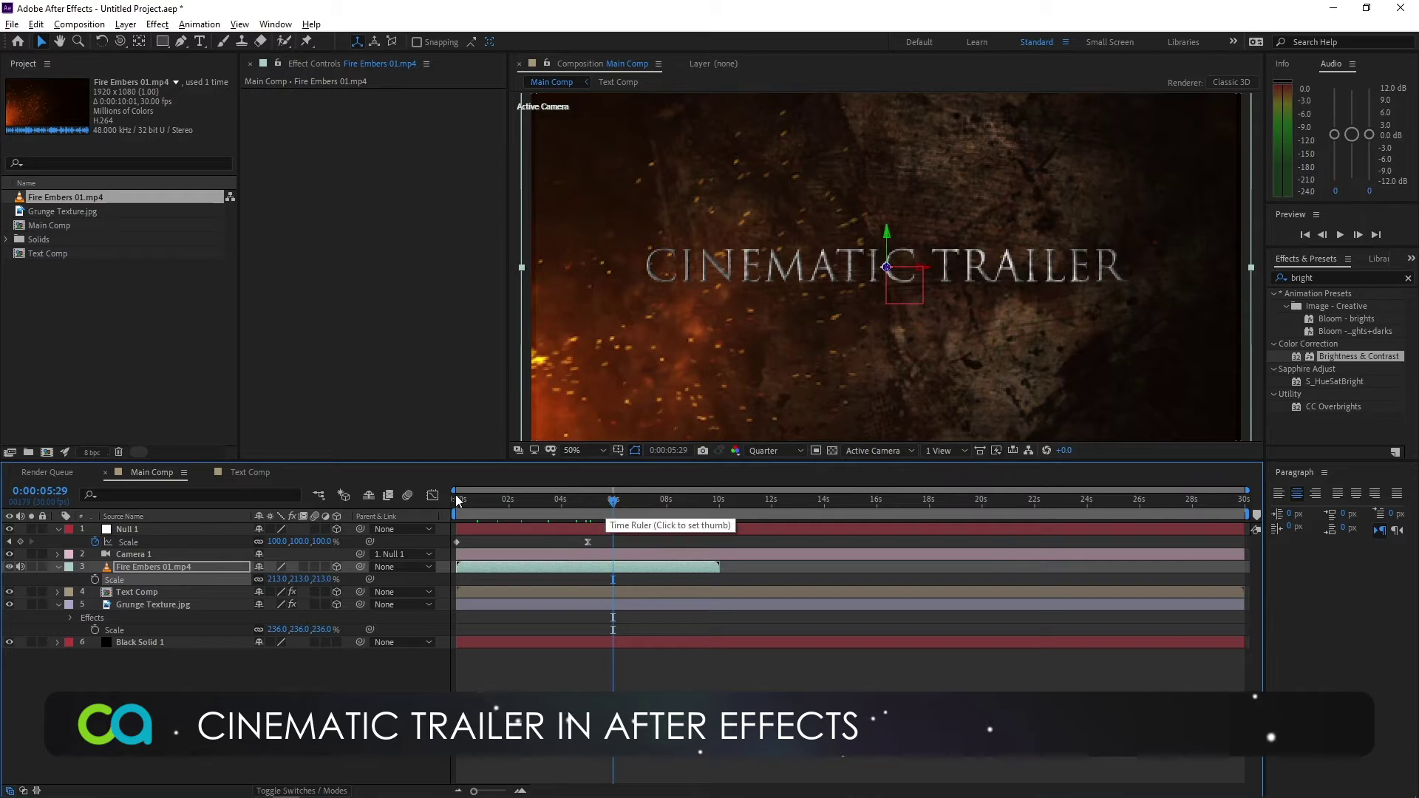
# Create a black 1920 x 1080 solid named Smoke above the Fire Embers layer.
pyautogui.hotkey('ctrl', 'y')
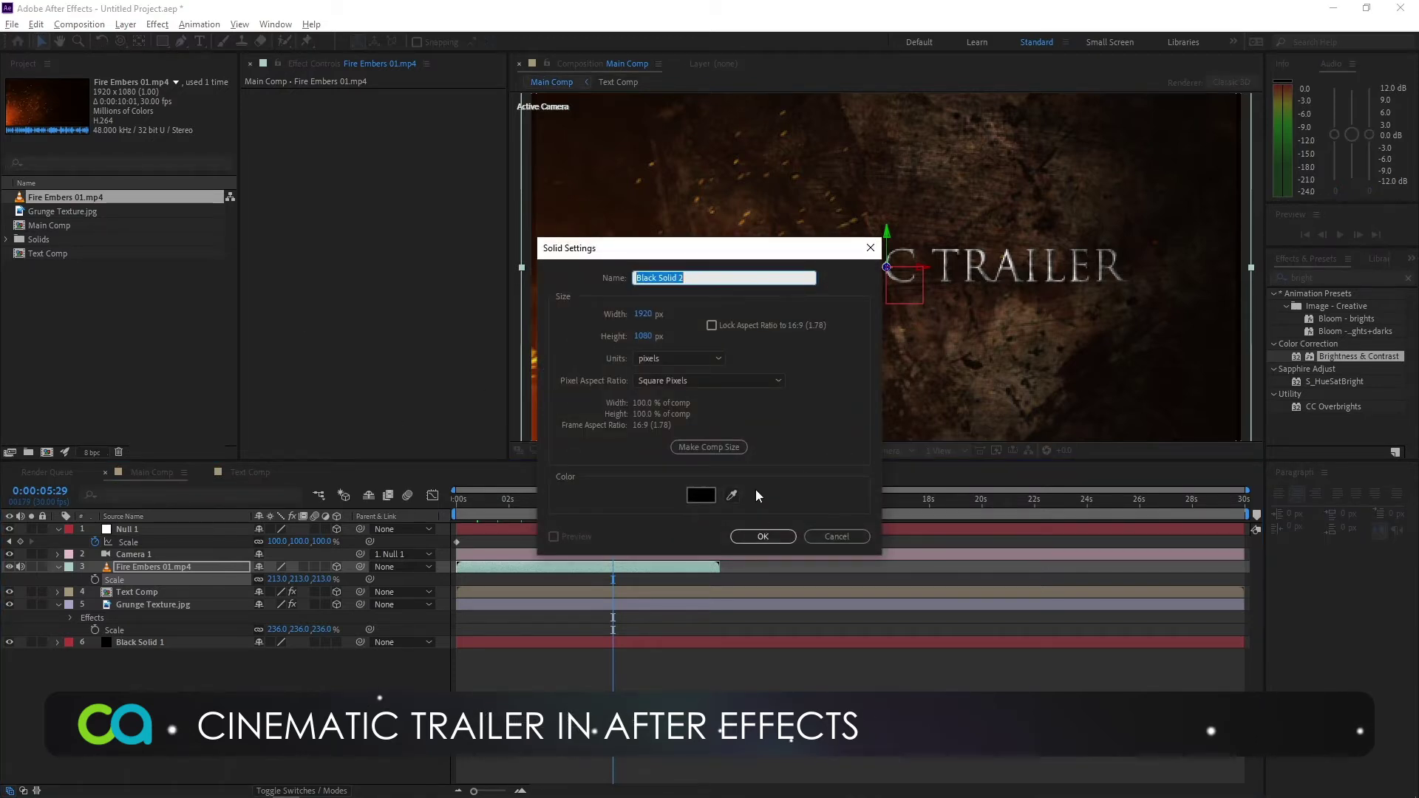
pyautogui.write('Smoke')
pyautogui.press('Return')
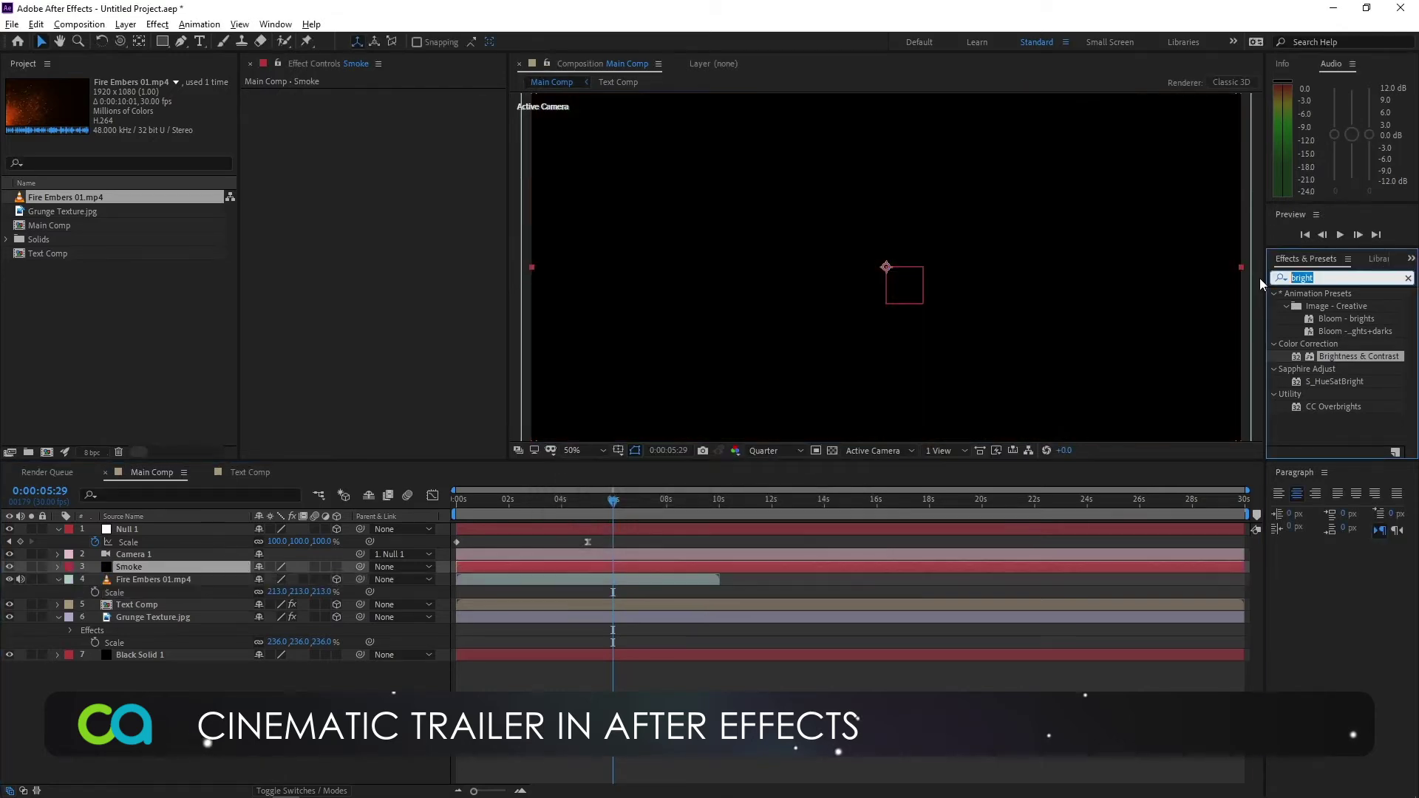
# Apply Fractal Noise to the Smoke layer with the Cloudy fractal type and Spline noise type.
pyautogui.write('f')
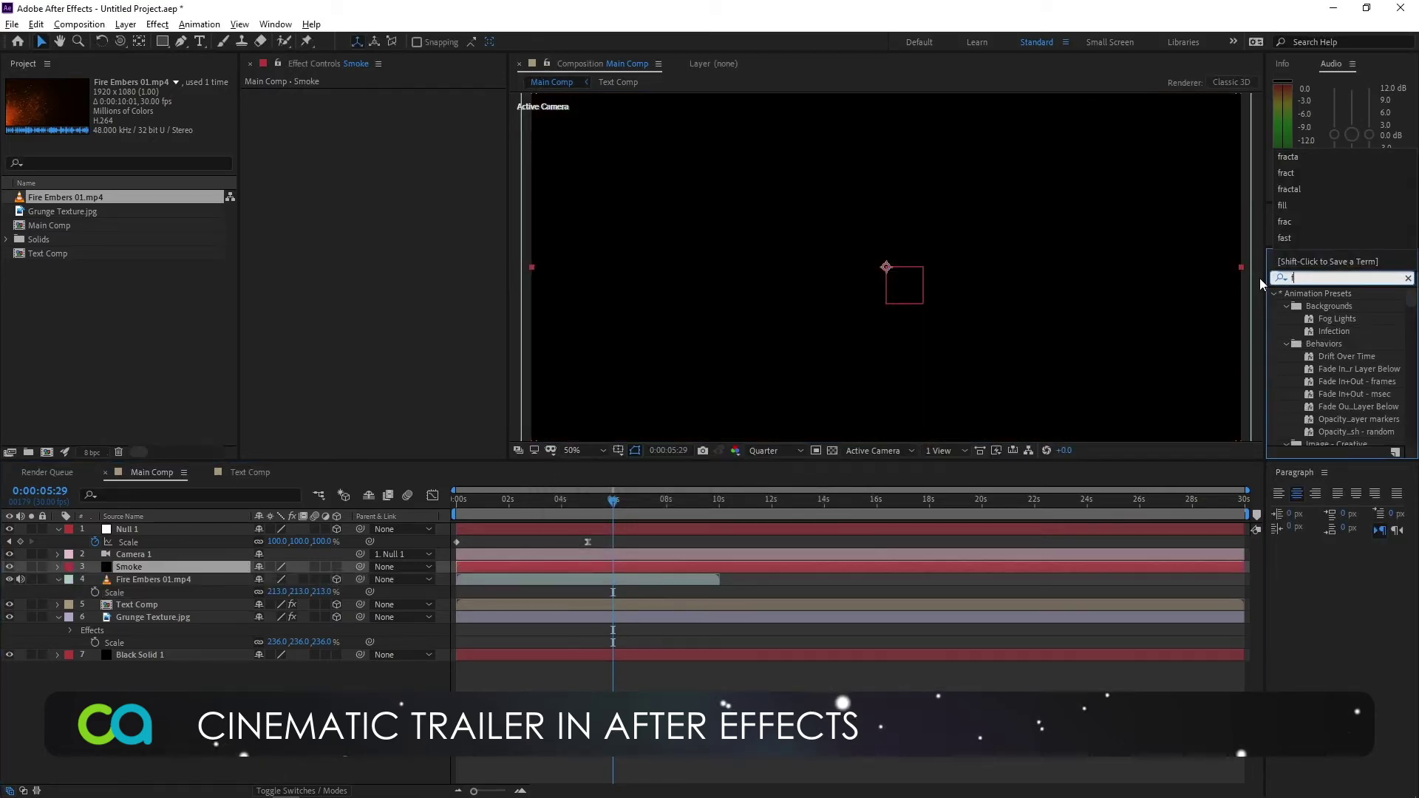
pyautogui.write('rac')
pyautogui.doubleClick(1343, 394)
pyautogui.click(415, 108)
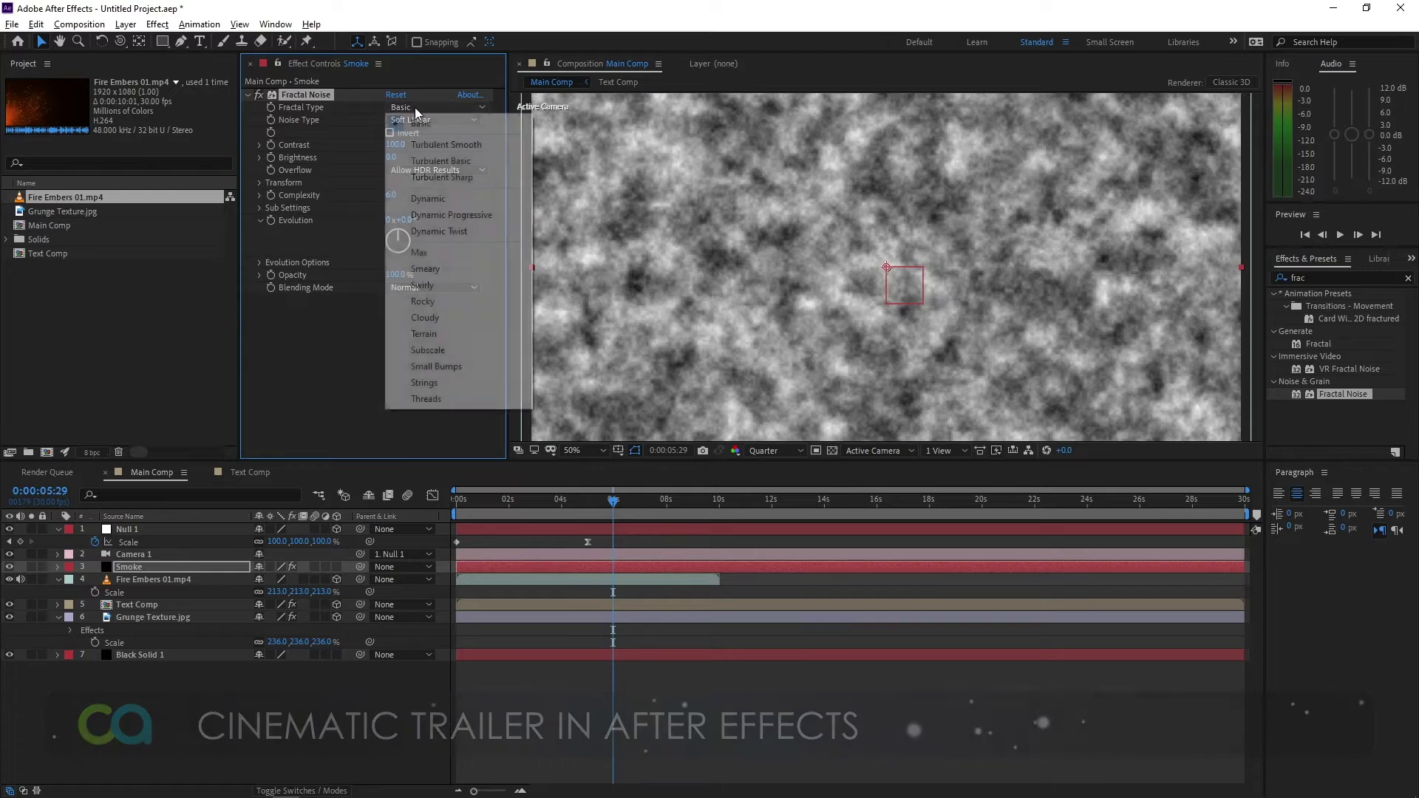
pyautogui.click(442, 318)
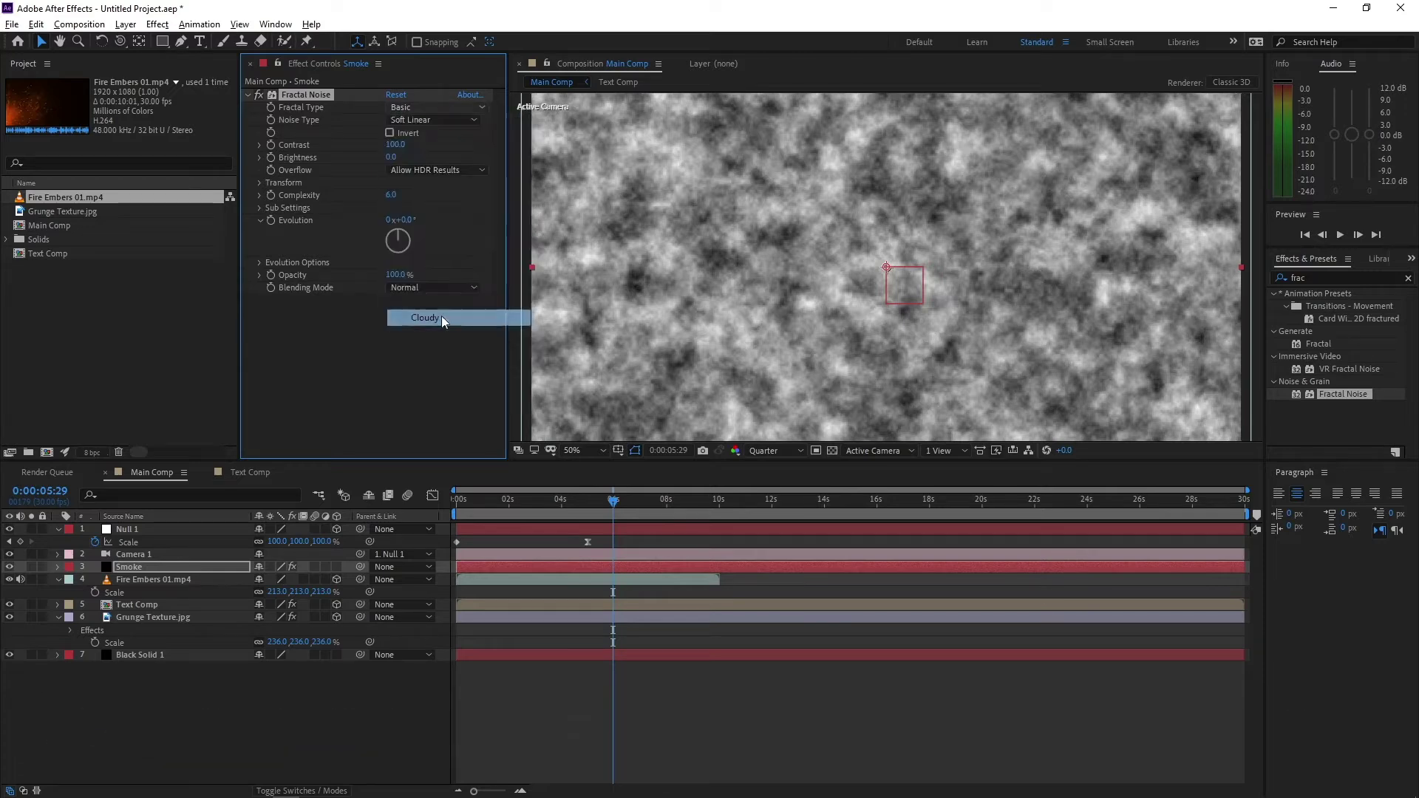
pyautogui.click(429, 121)
pyautogui.click(437, 184)
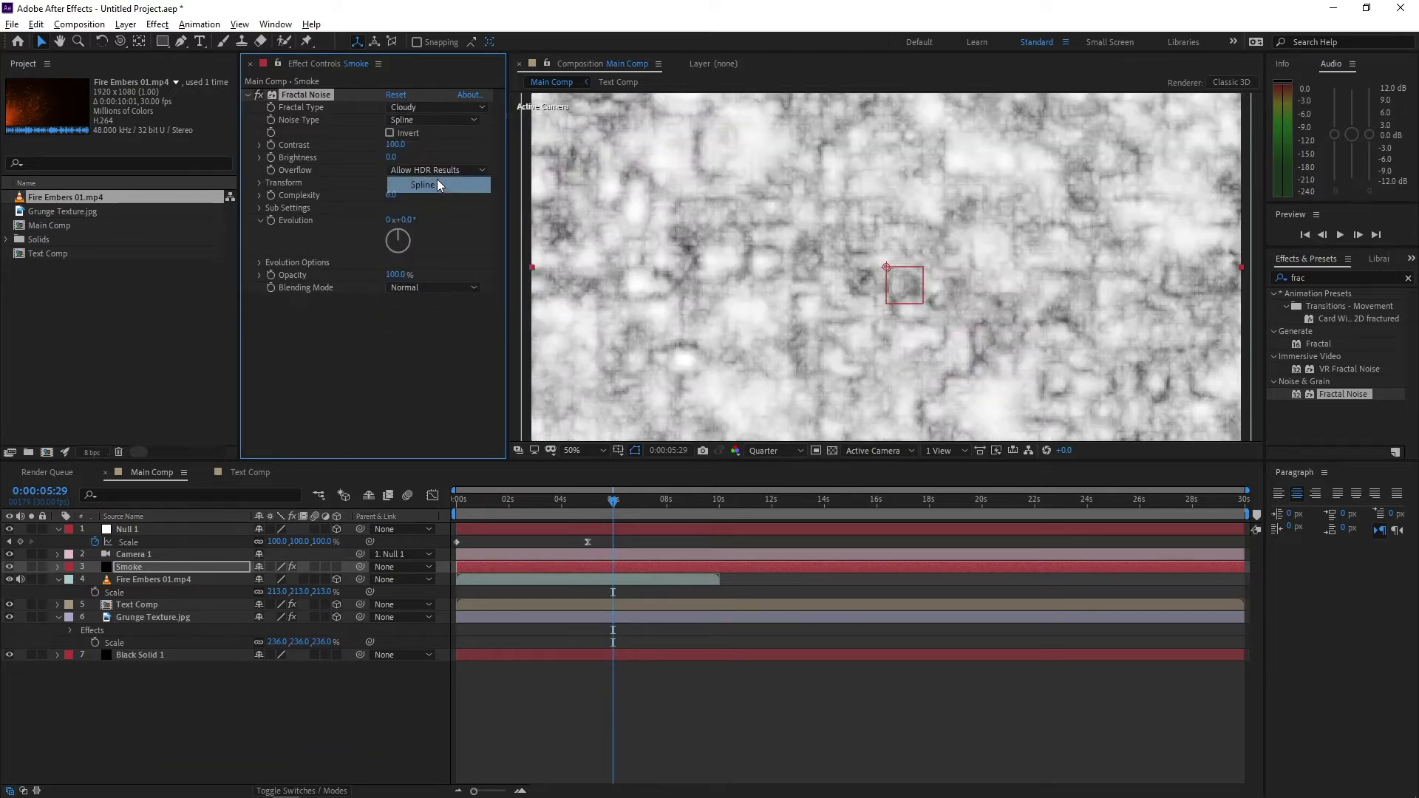
# Set the Smoke layer's Fractal Noise Brightness to -70 and Contrast to 104.
pyautogui.moveTo(391, 158); pyautogui.dragTo(340, 159)
pyautogui.moveTo(401, 144); pyautogui.dragTo(408, 144)
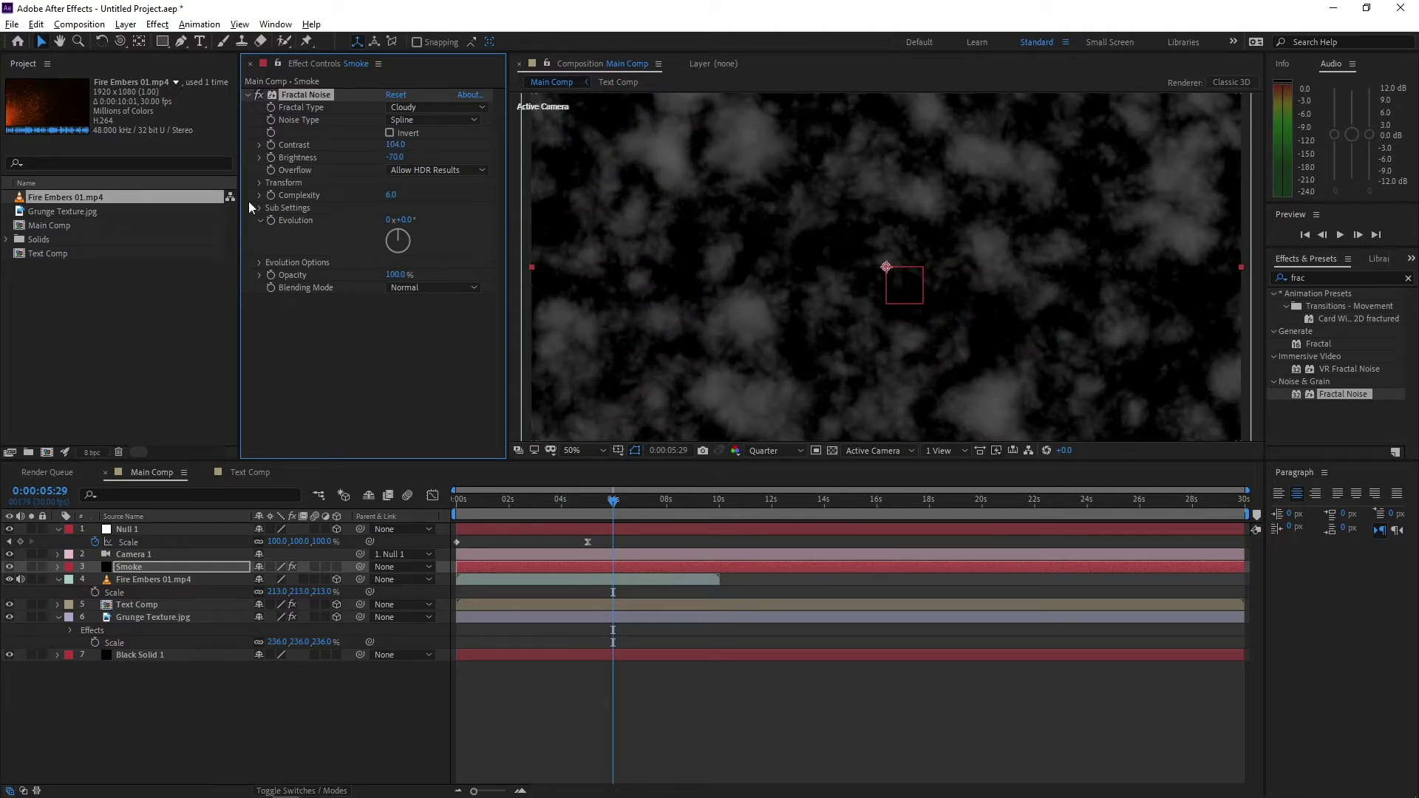
# Set the Smoke layer's Fractal Noise Scale to 1500 and Complexity to 9, and preview the noise along the timeline.
pyautogui.click(260, 183)
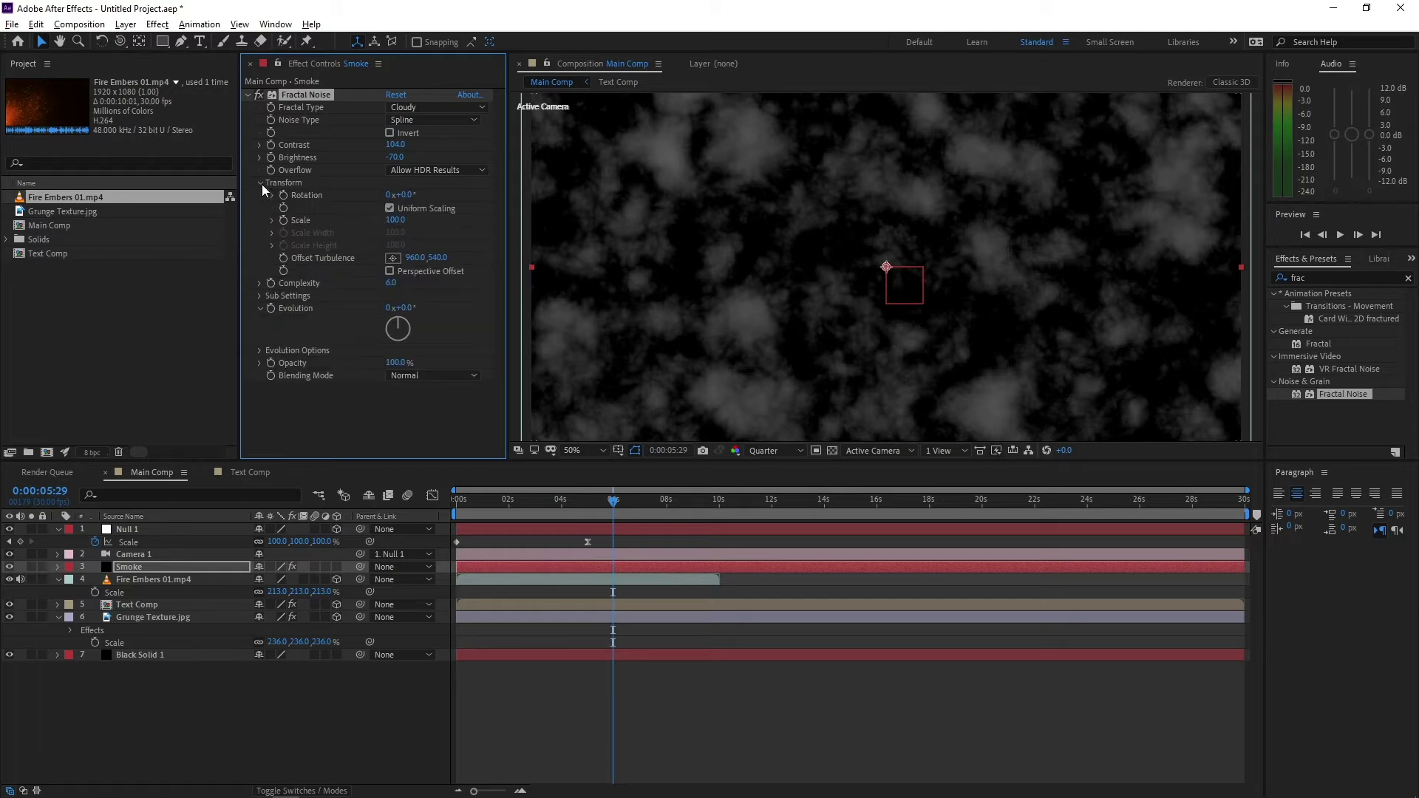
pyautogui.click(397, 221)
pyautogui.click(396, 221)
pyautogui.write('1500')
pyautogui.click(391, 304)
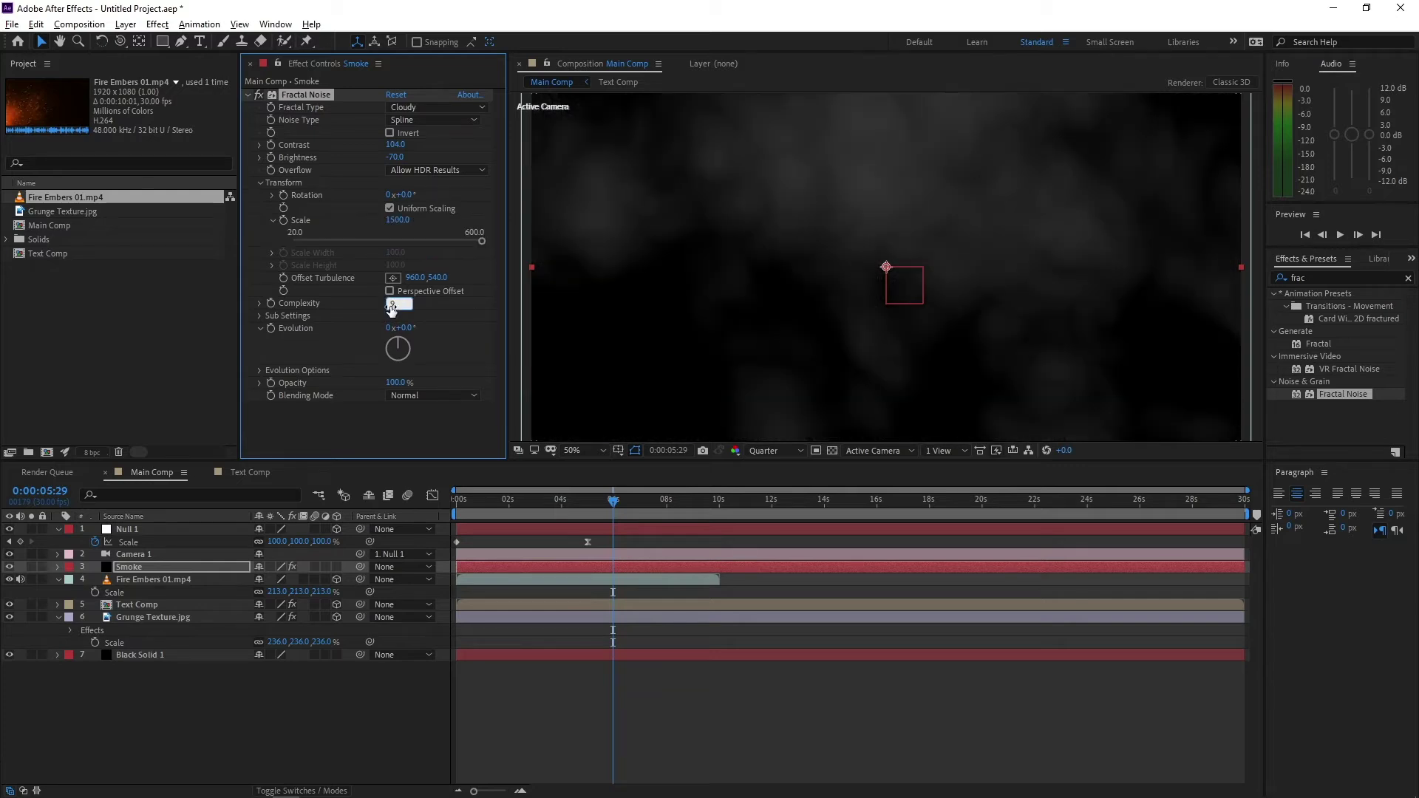
pyautogui.press('Return')
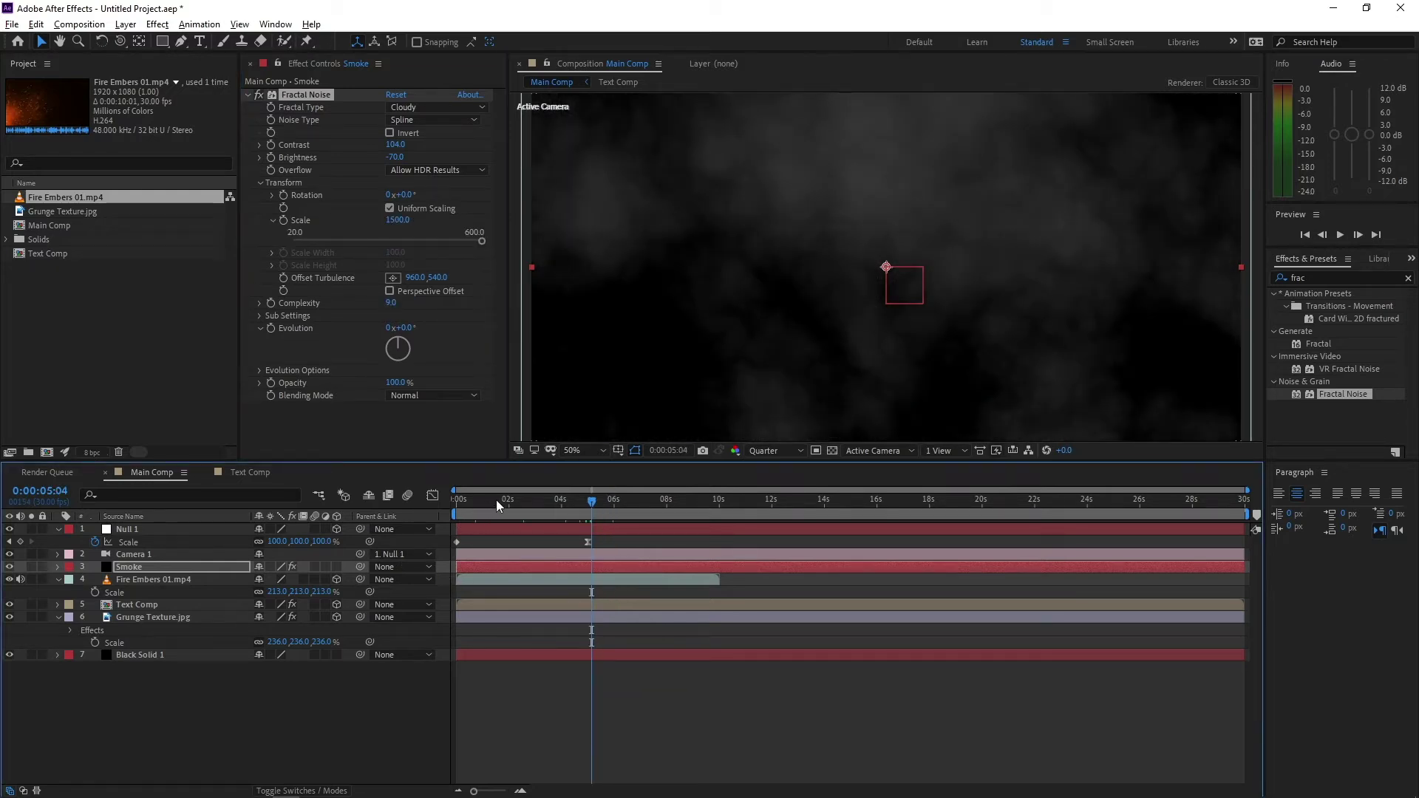
pyautogui.moveTo(495, 499); pyautogui.dragTo(612, 500)
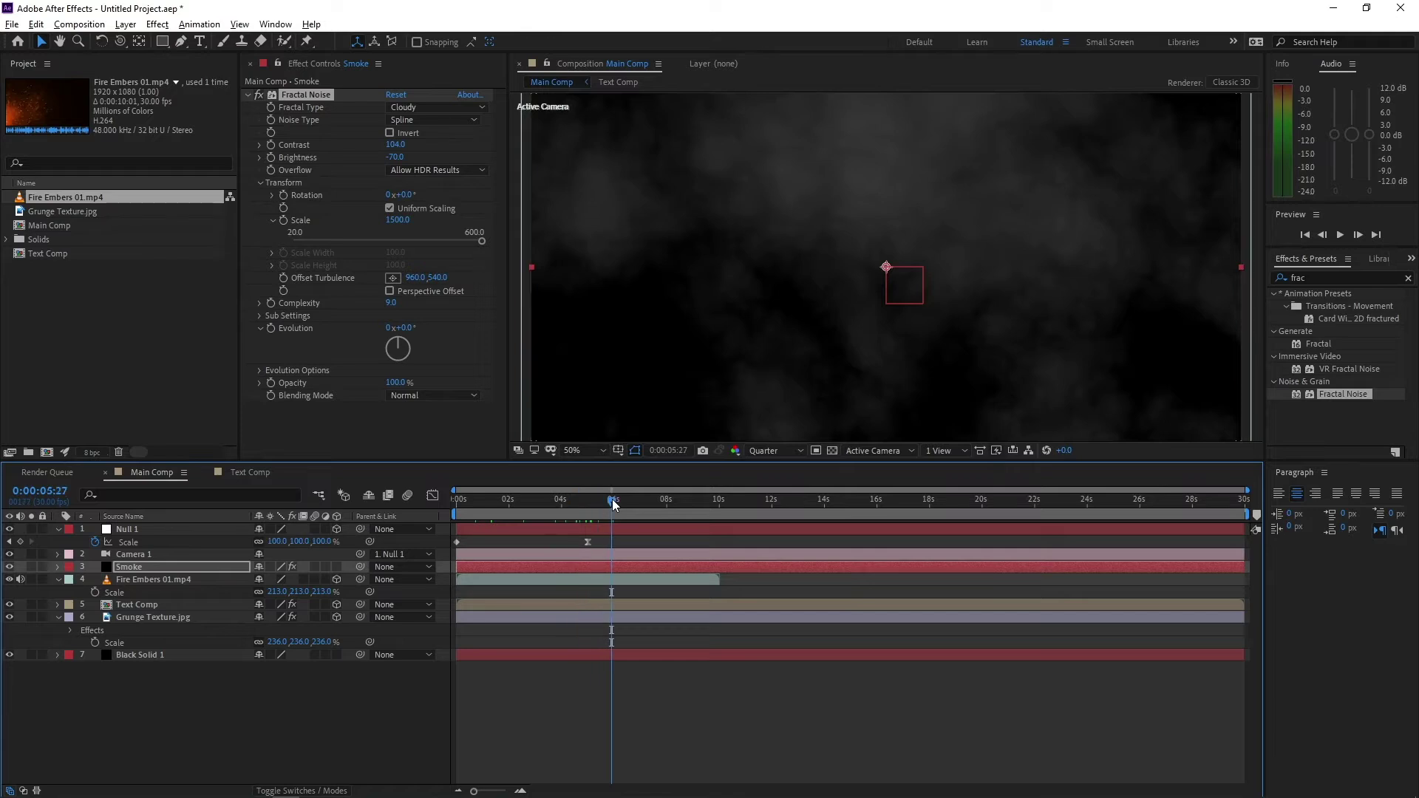
# Set the Smoke layer's blending mode to Add.
pyautogui.click(139, 581)
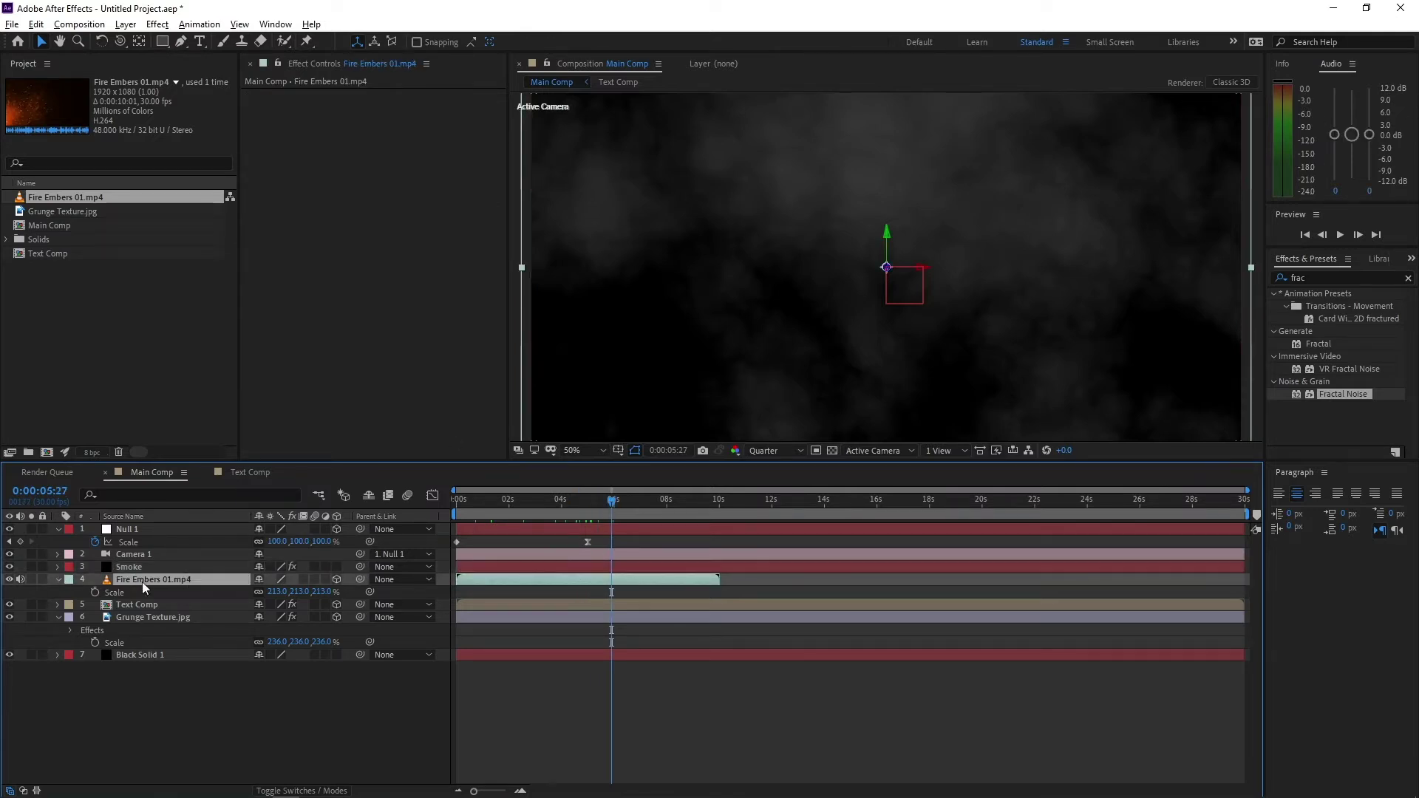
pyautogui.click(170, 567)
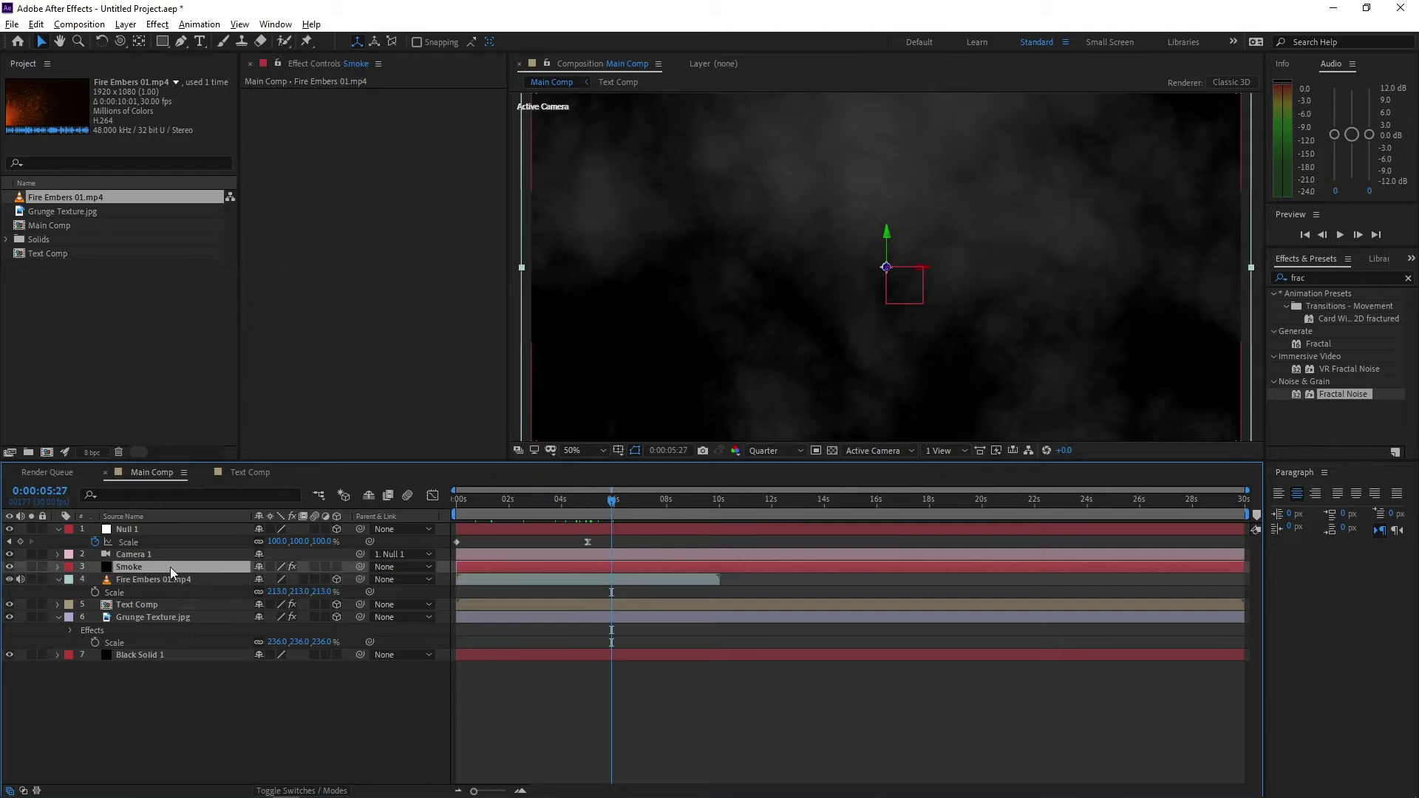
pyautogui.click(301, 791)
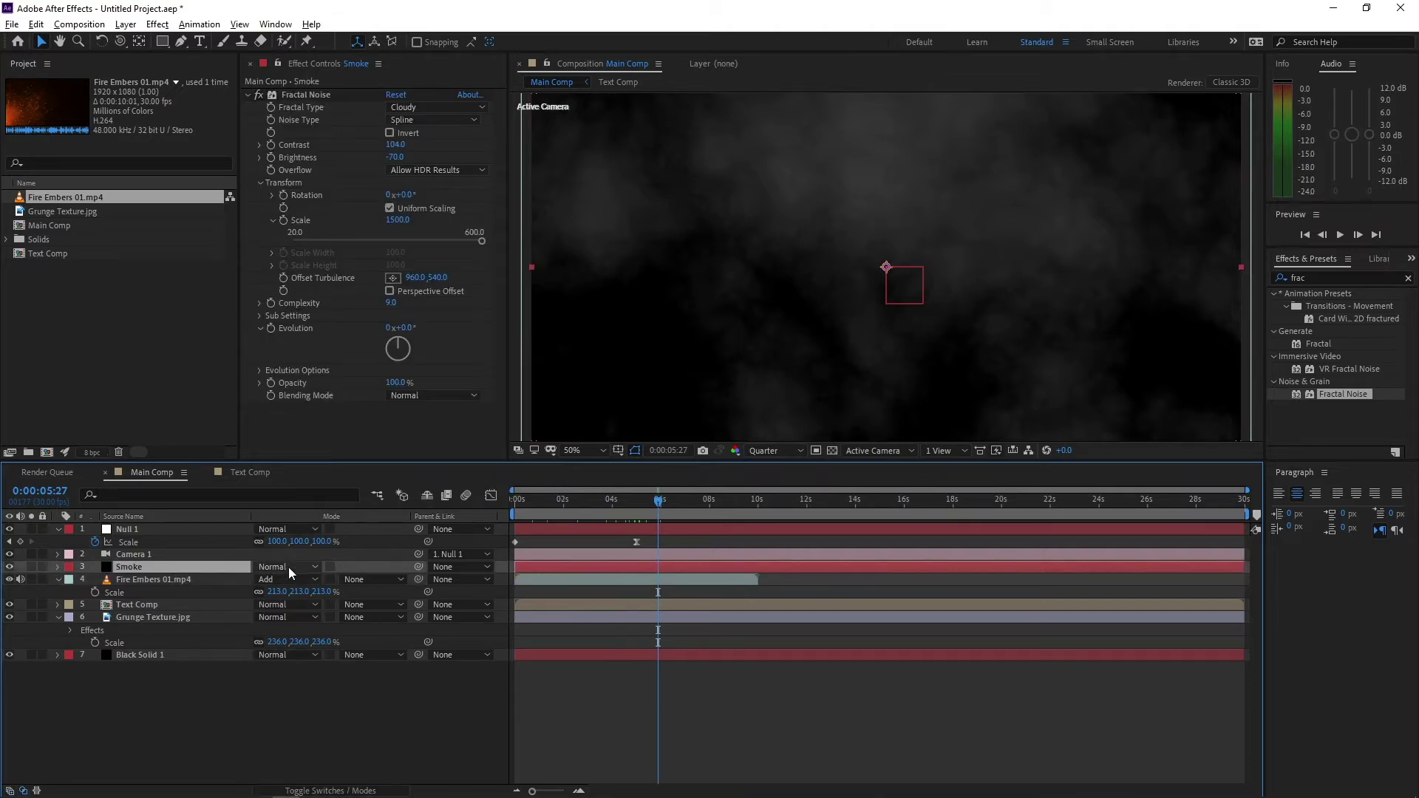
pyautogui.click(288, 566)
pyautogui.click(332, 321)
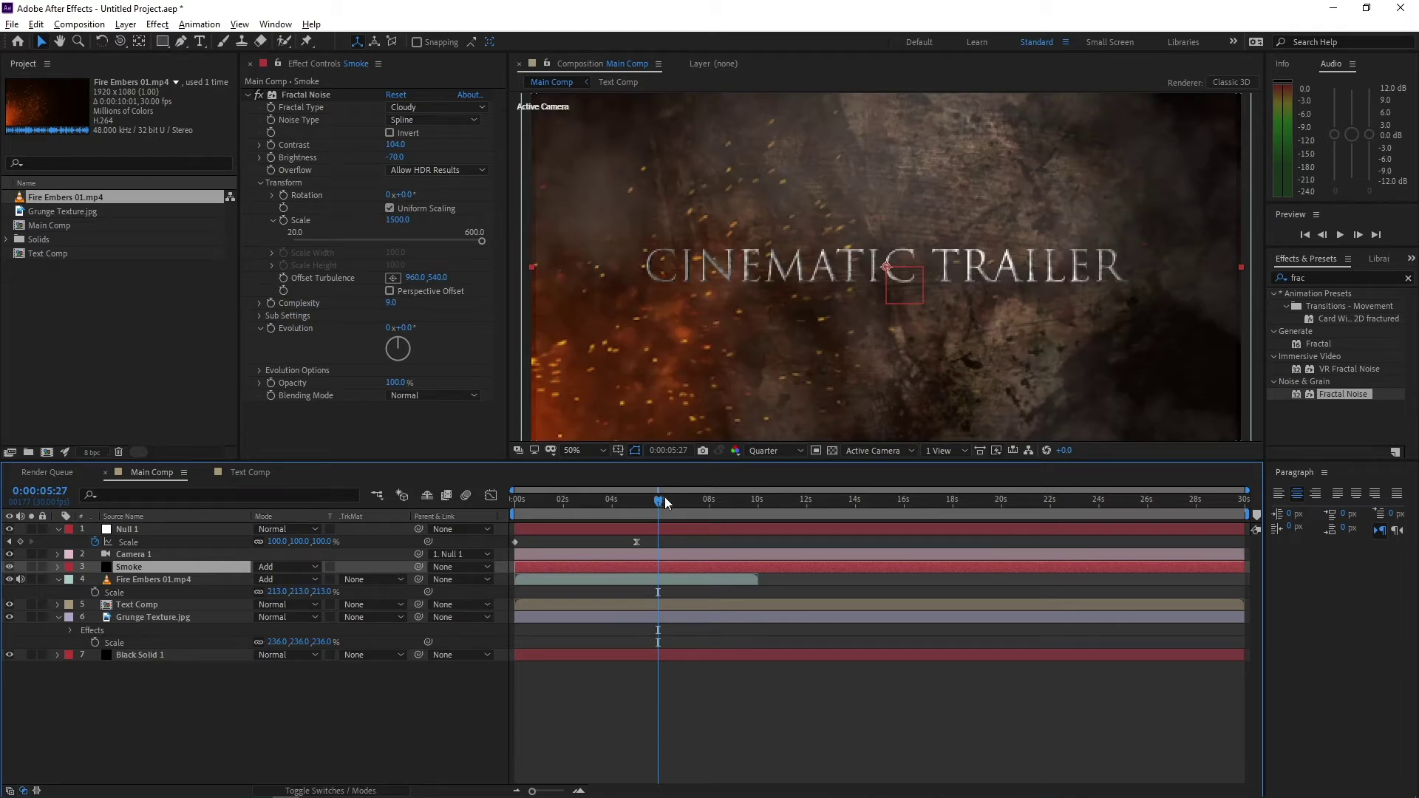
# Keyframe the Smoke layer's Fractal Noise Offset Turbulence and Evolution at 5 seconds and at 0 seconds.
pyautogui.click(635, 506)
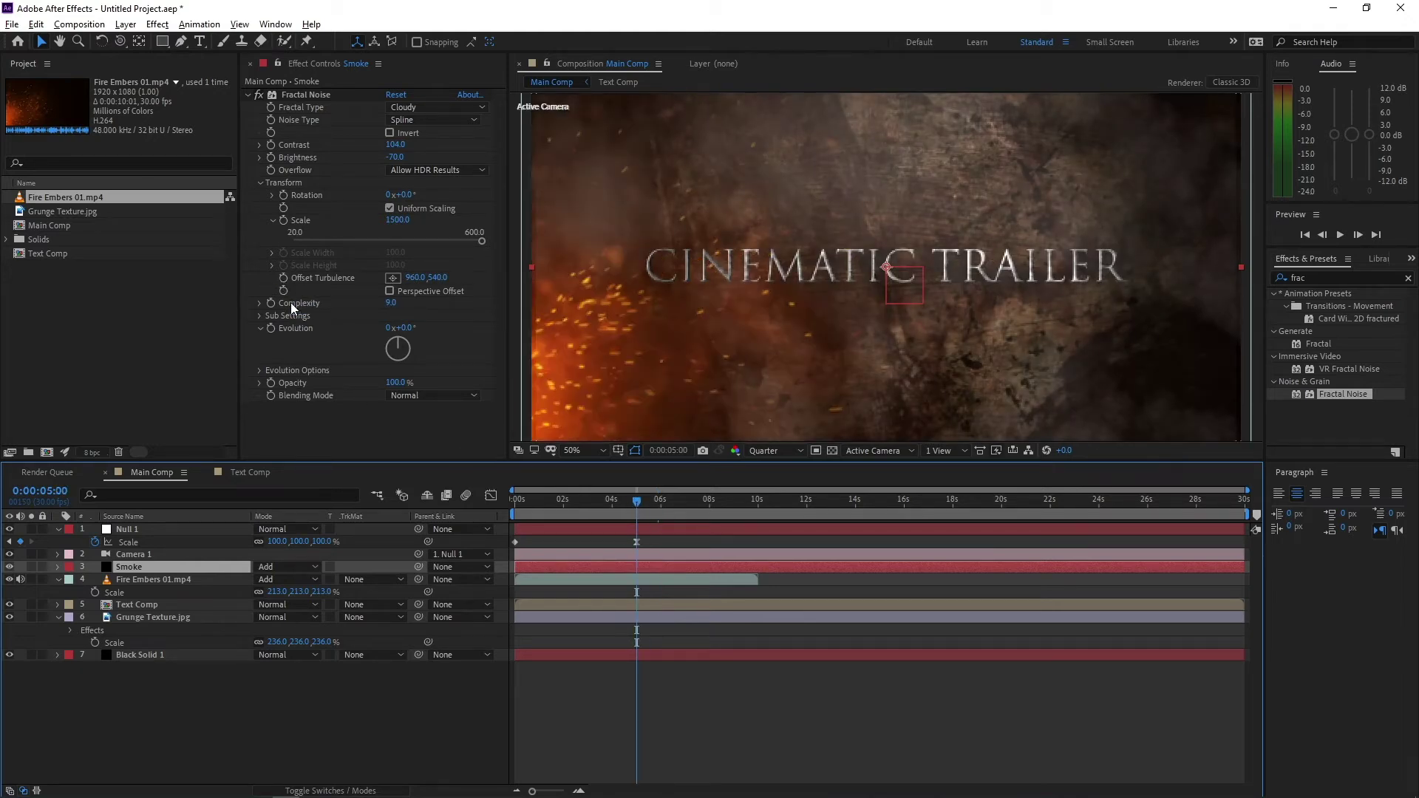
pyautogui.click(283, 278)
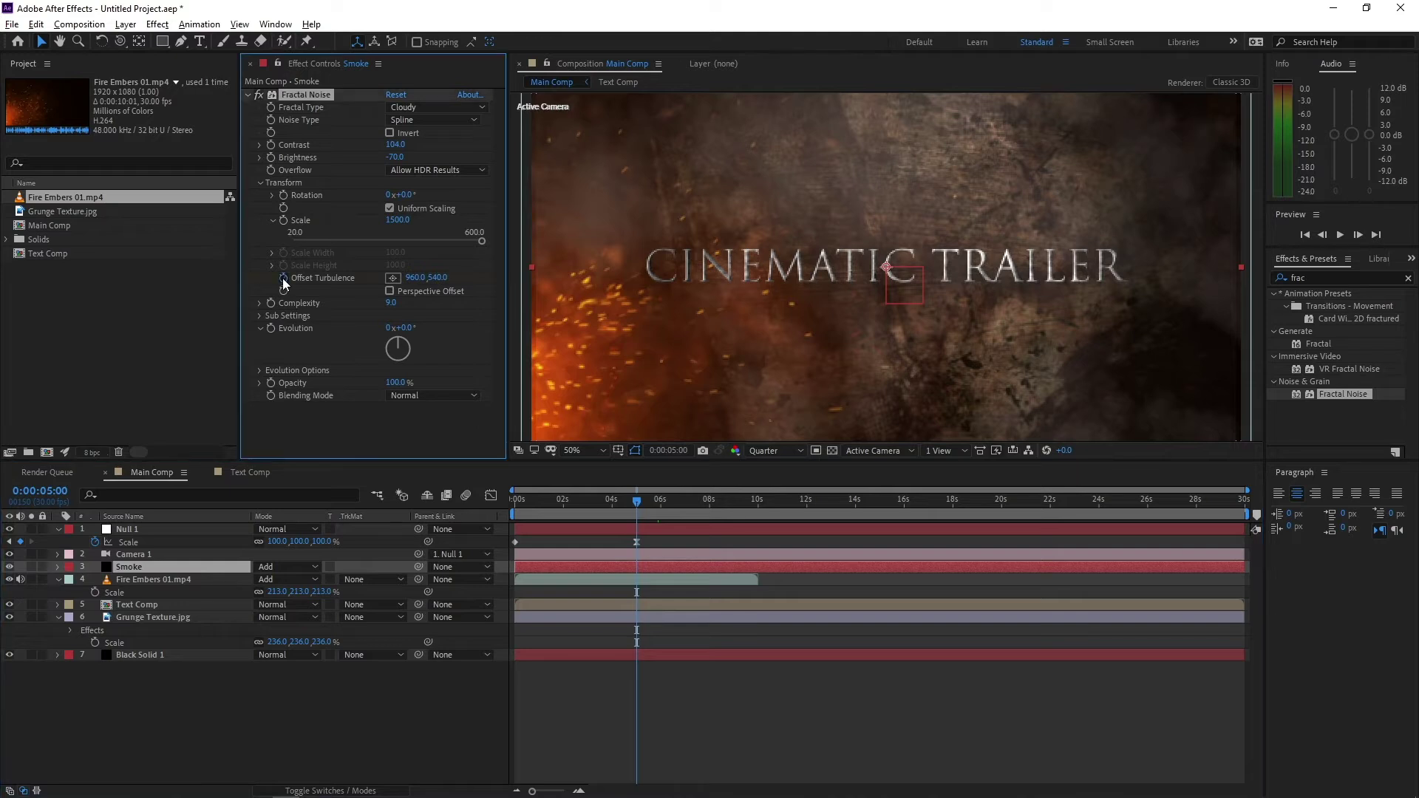
pyautogui.click(270, 328)
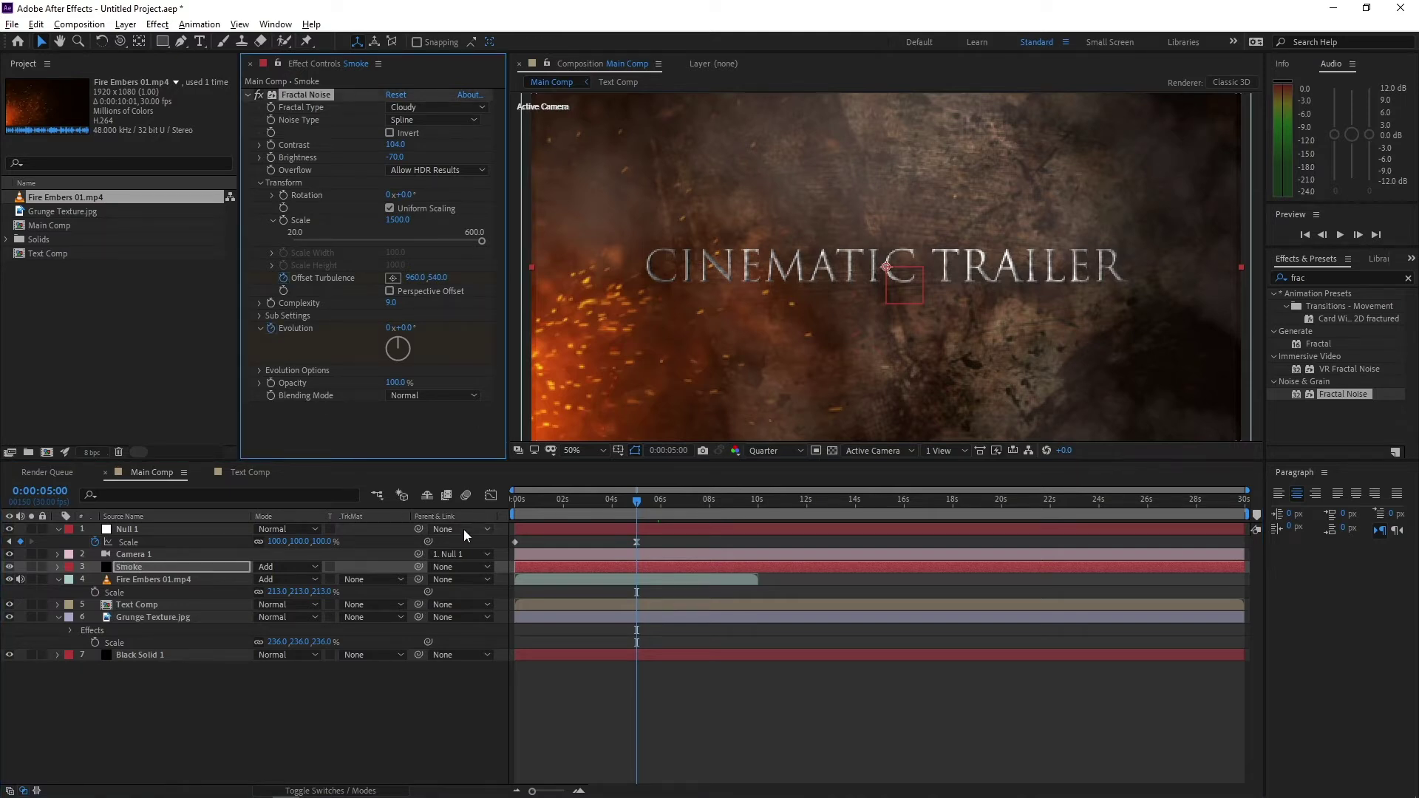
pyautogui.click(513, 501)
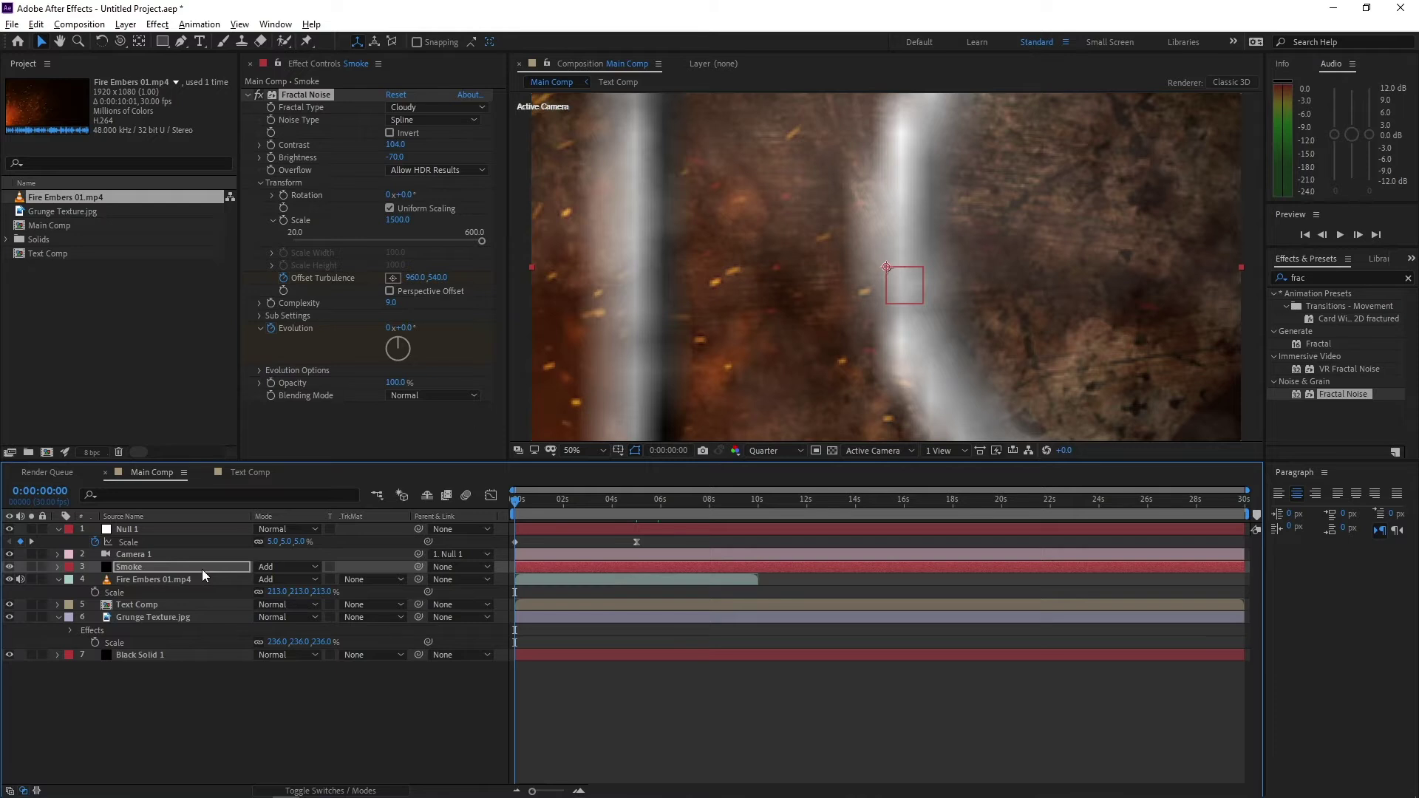
pyautogui.press('u')
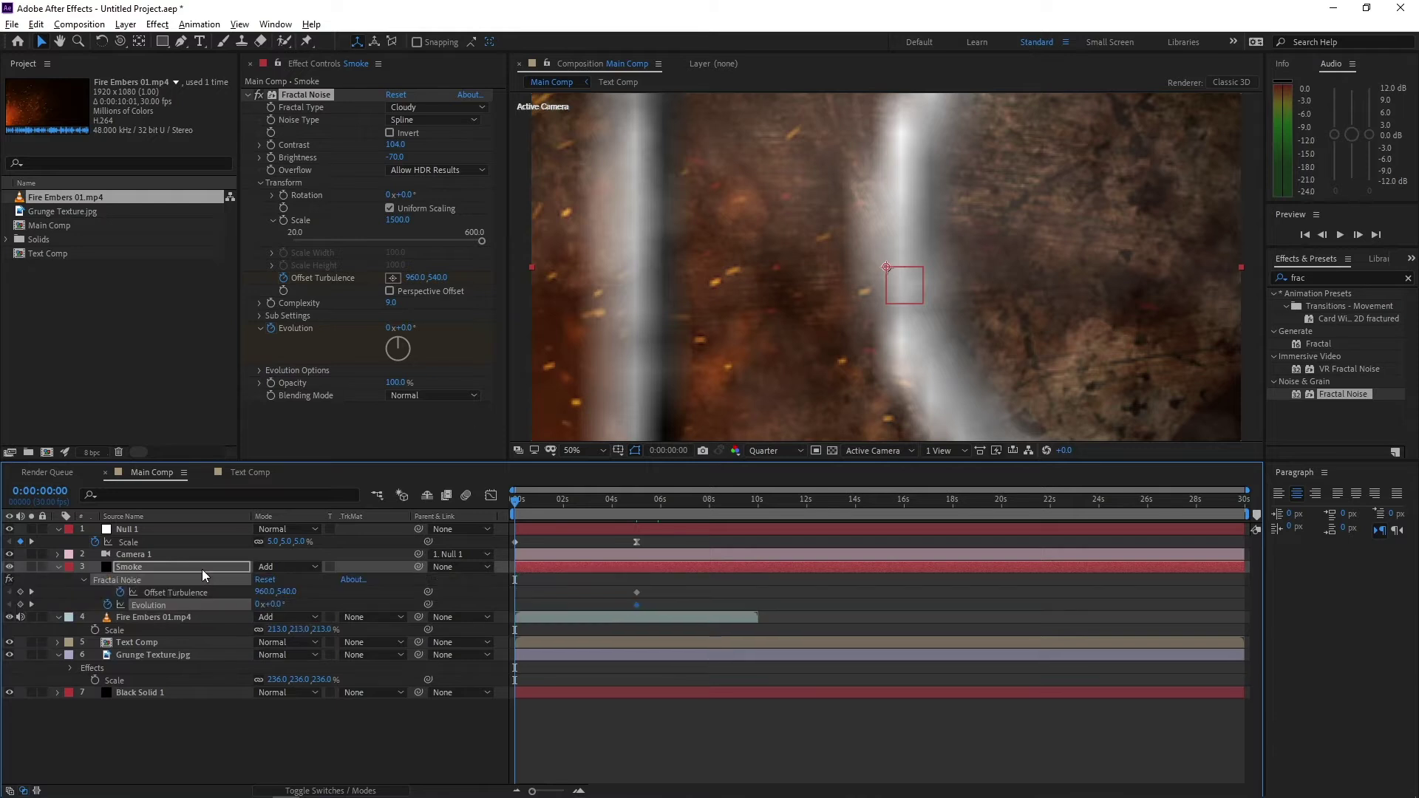
pyautogui.click(20, 592)
pyautogui.click(20, 605)
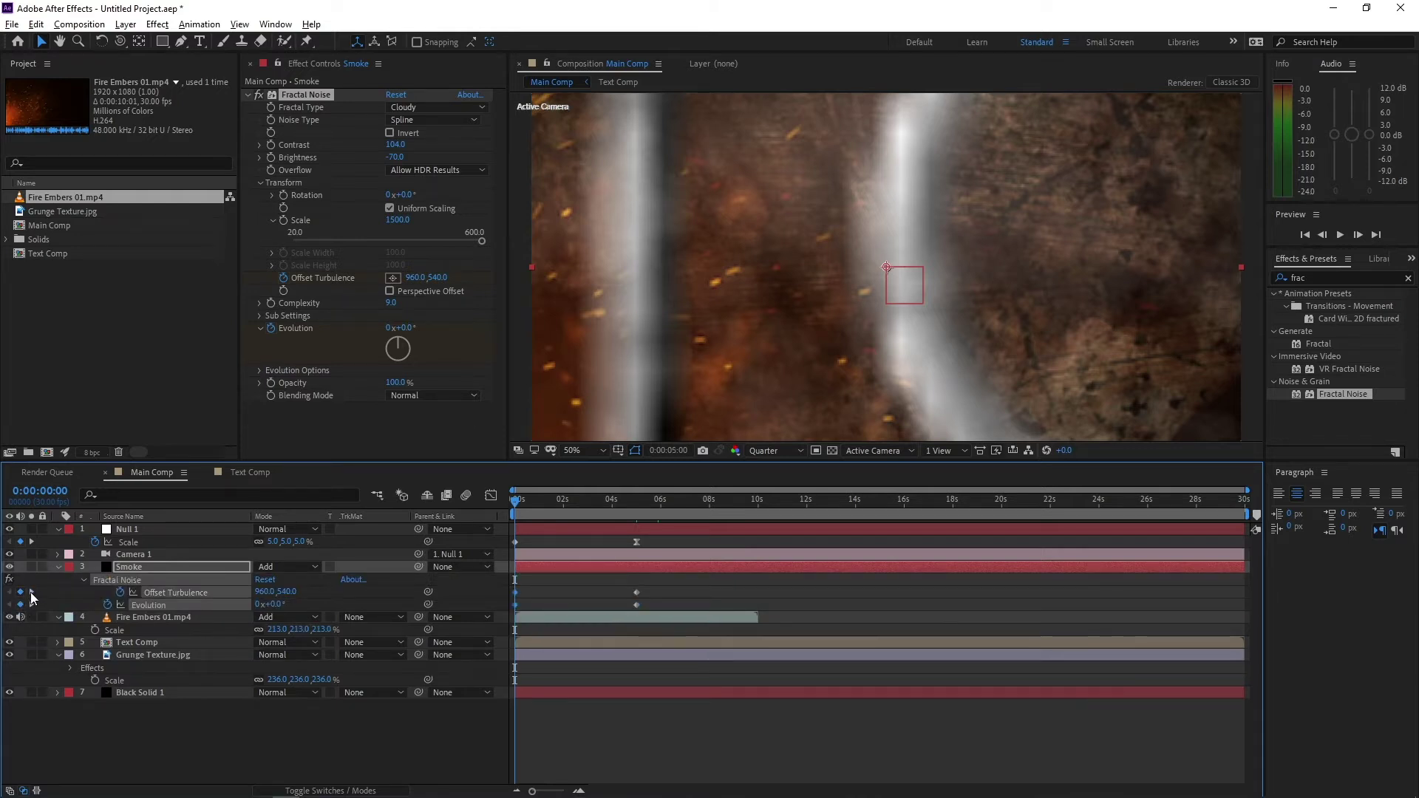
# Set the Smoke layer's 5-second keyframes to Offset Turbulence 2175, 259 and Evolution 140°, and preview the smoke motion.
pyautogui.click(31, 593)
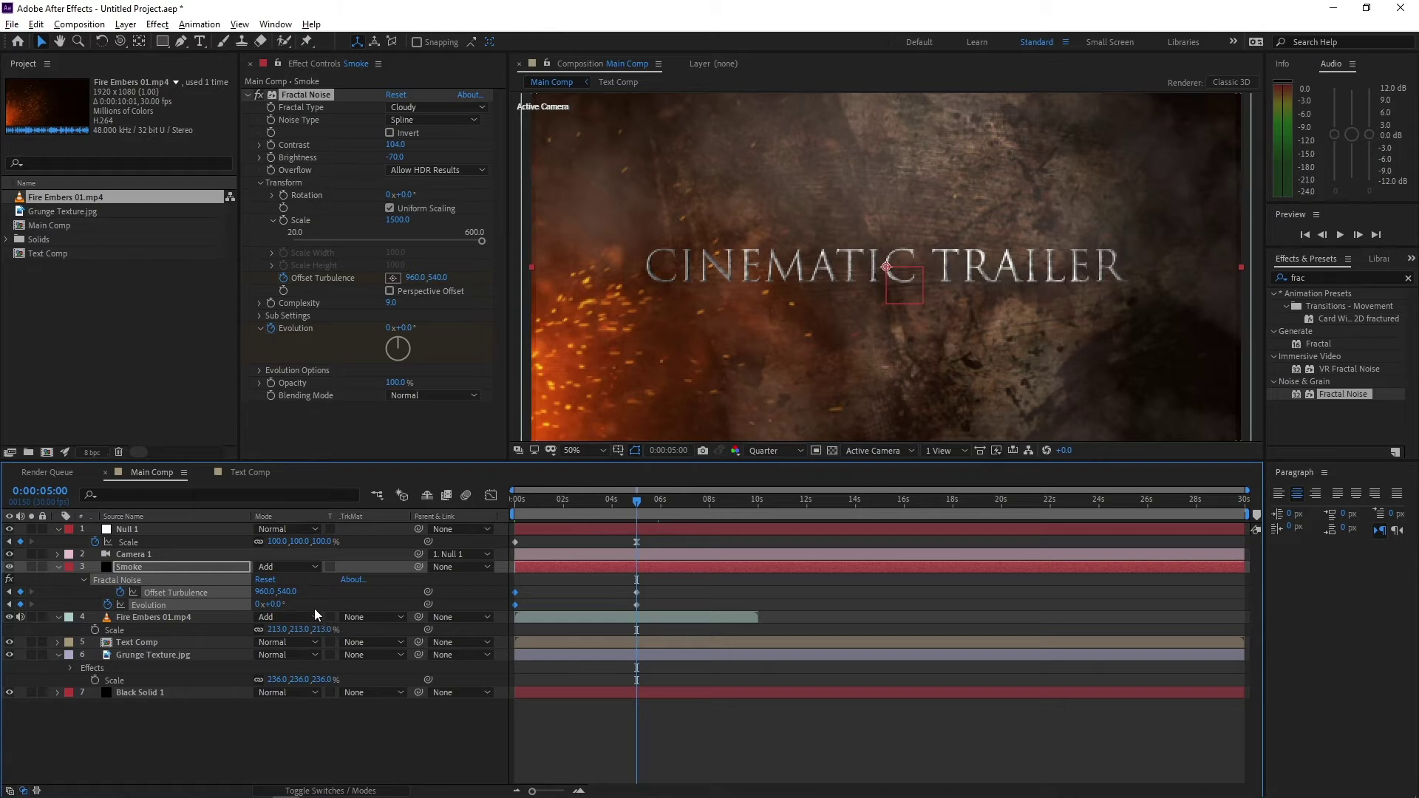
pyautogui.moveTo(268, 591); pyautogui.dragTo(1166, 620)
pyautogui.moveTo(284, 592); pyautogui.dragTo(92, 592)
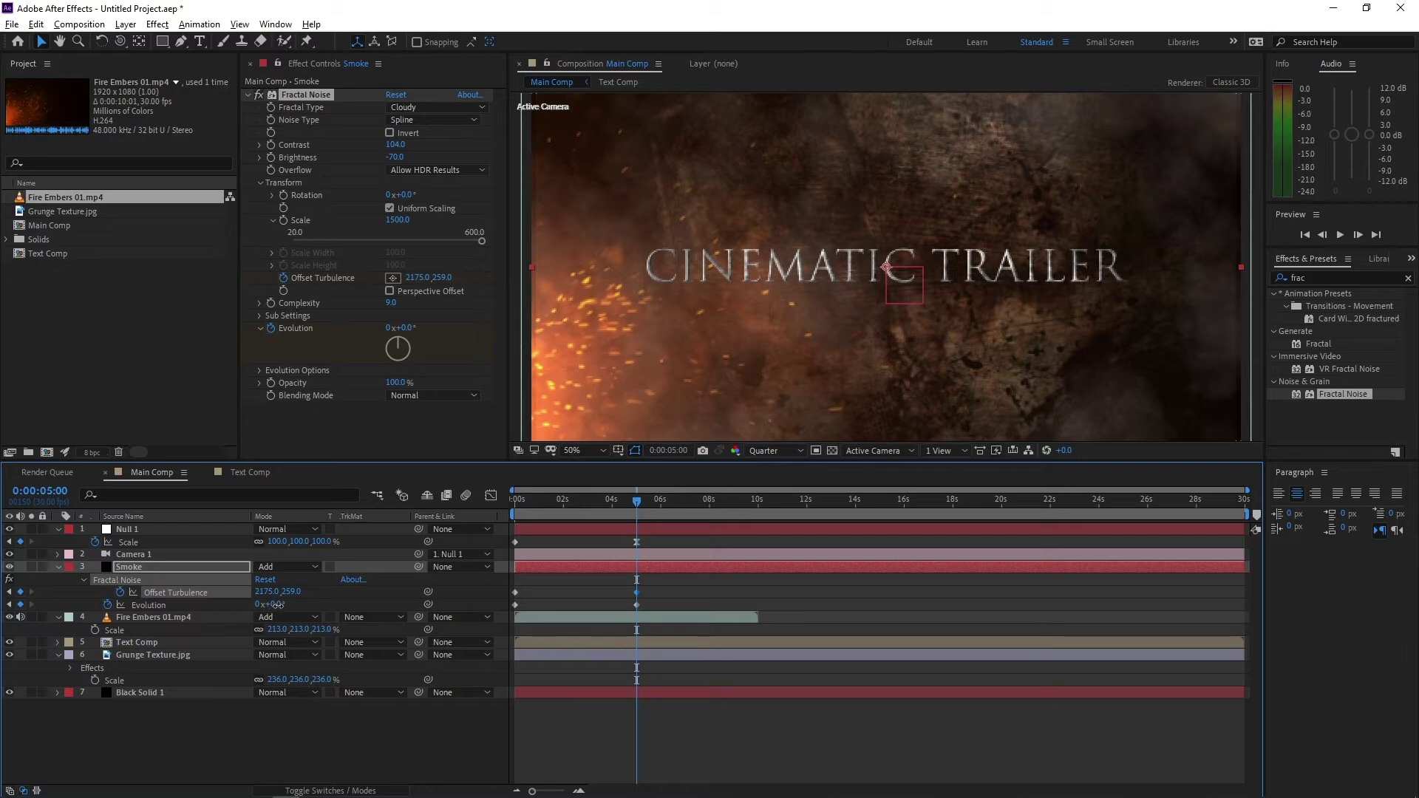
pyautogui.moveTo(275, 607); pyautogui.dragTo(363, 597)
pyautogui.moveTo(516, 503); pyautogui.dragTo(686, 508)
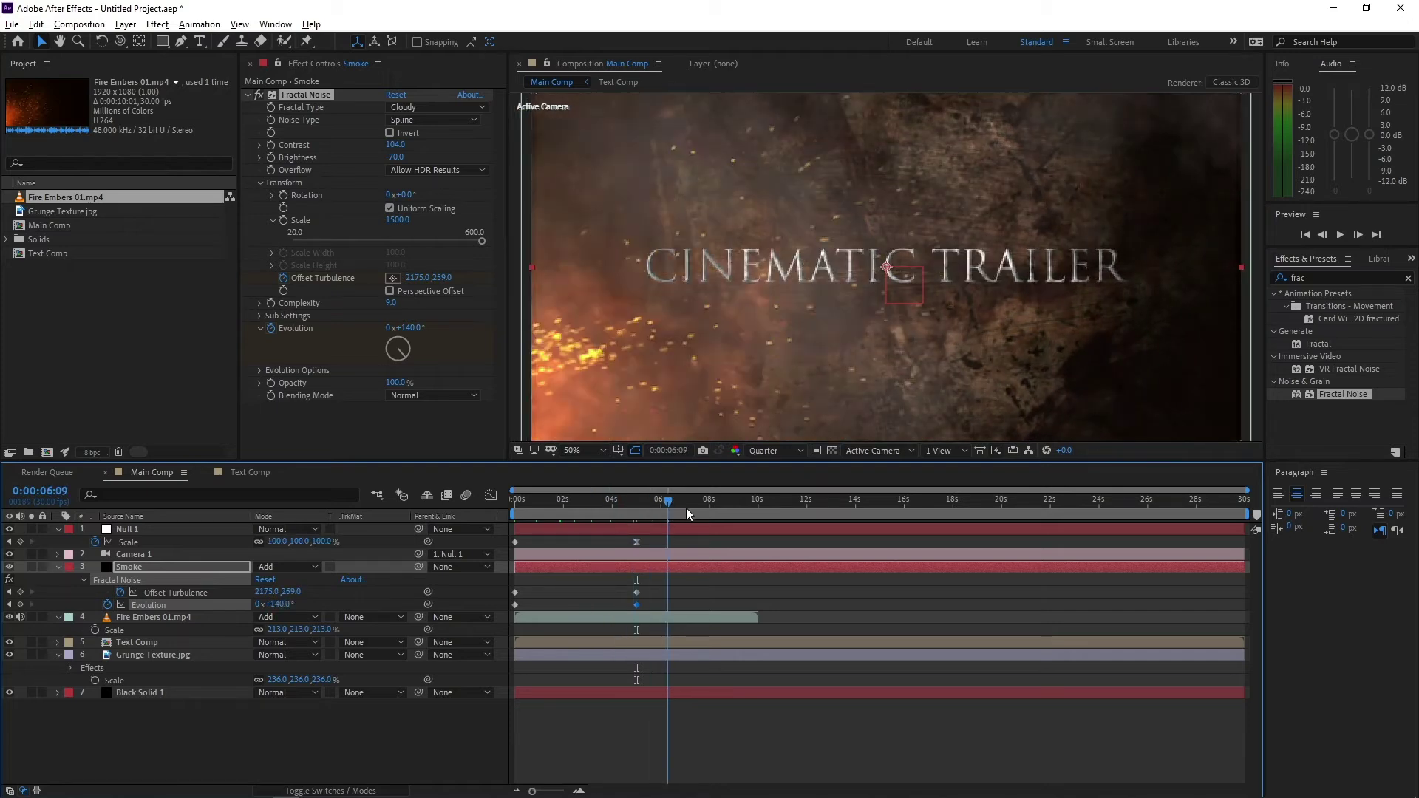
# Apply Tritone to the Smoke layer with a dark blue Midtones color and check the tint at several times.
pyautogui.moveTo(1320, 279); pyautogui.dragTo(1248, 281)
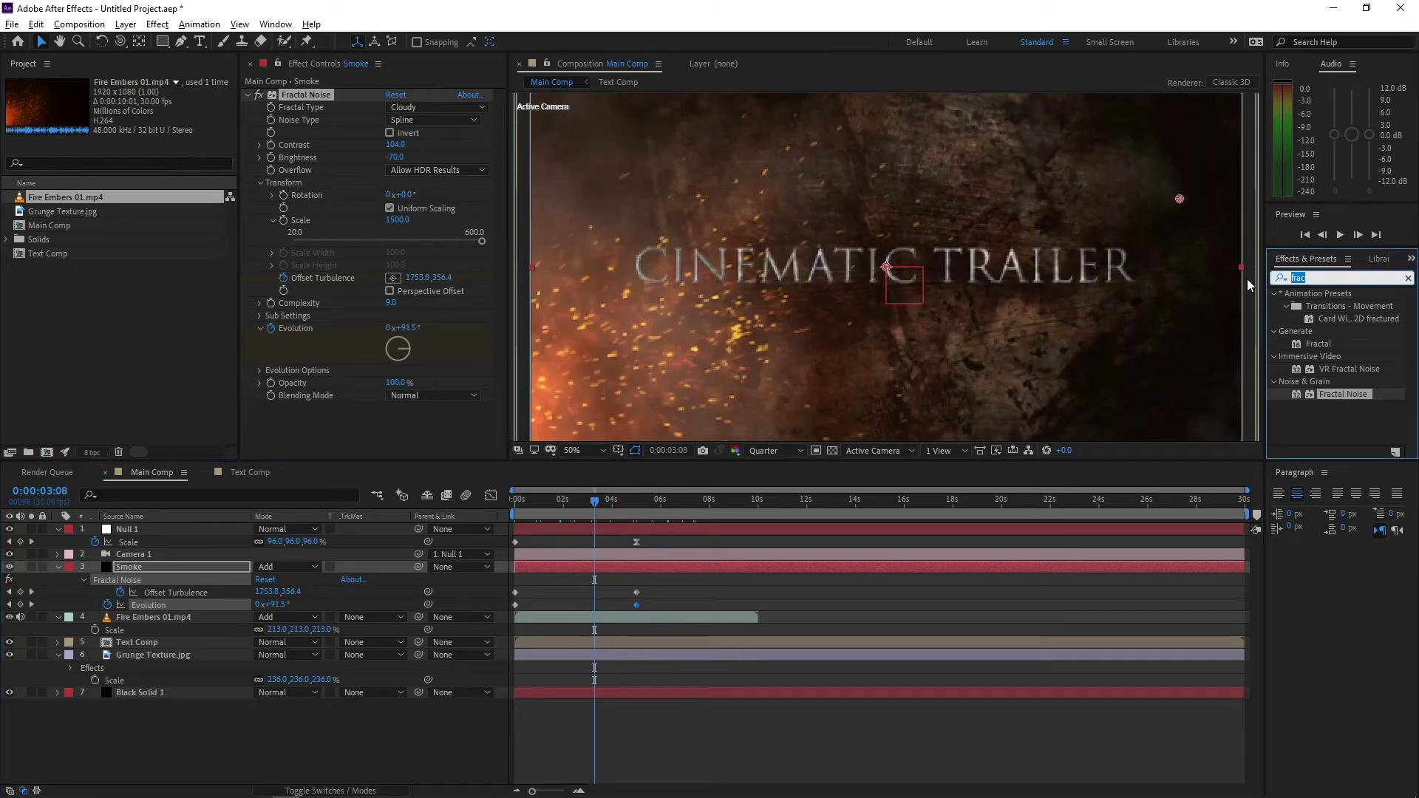
pyautogui.write('triton')
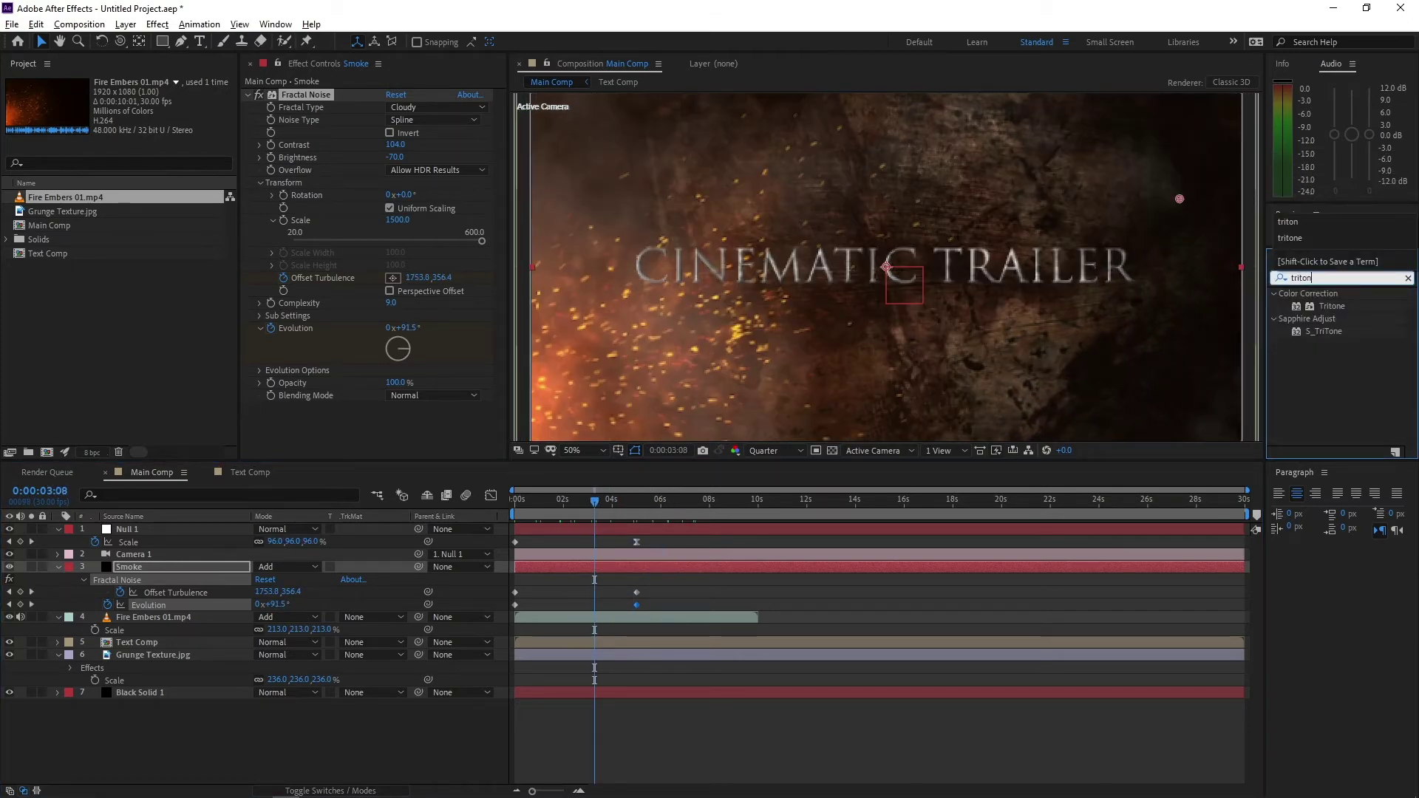
pyautogui.doubleClick(1324, 305)
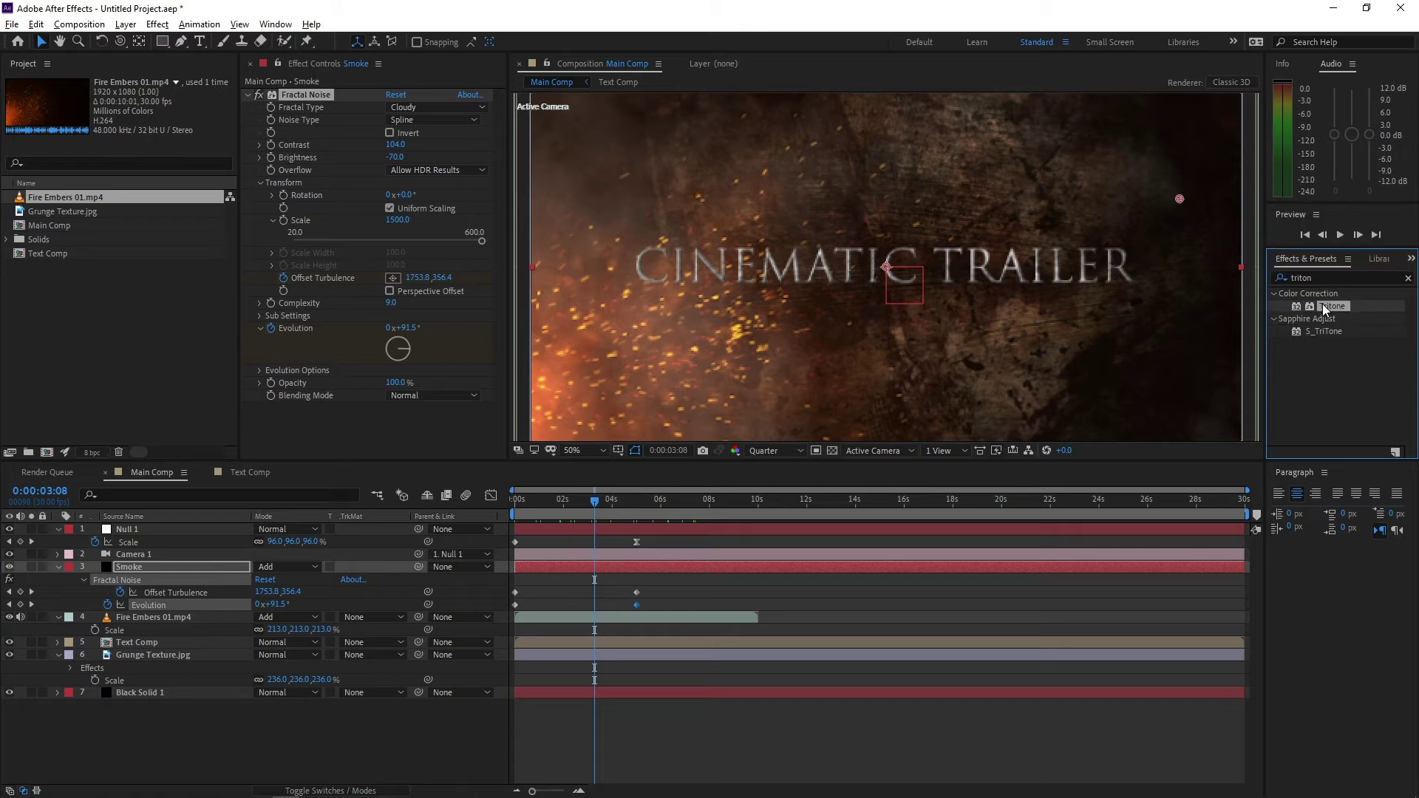
pyautogui.click(392, 426)
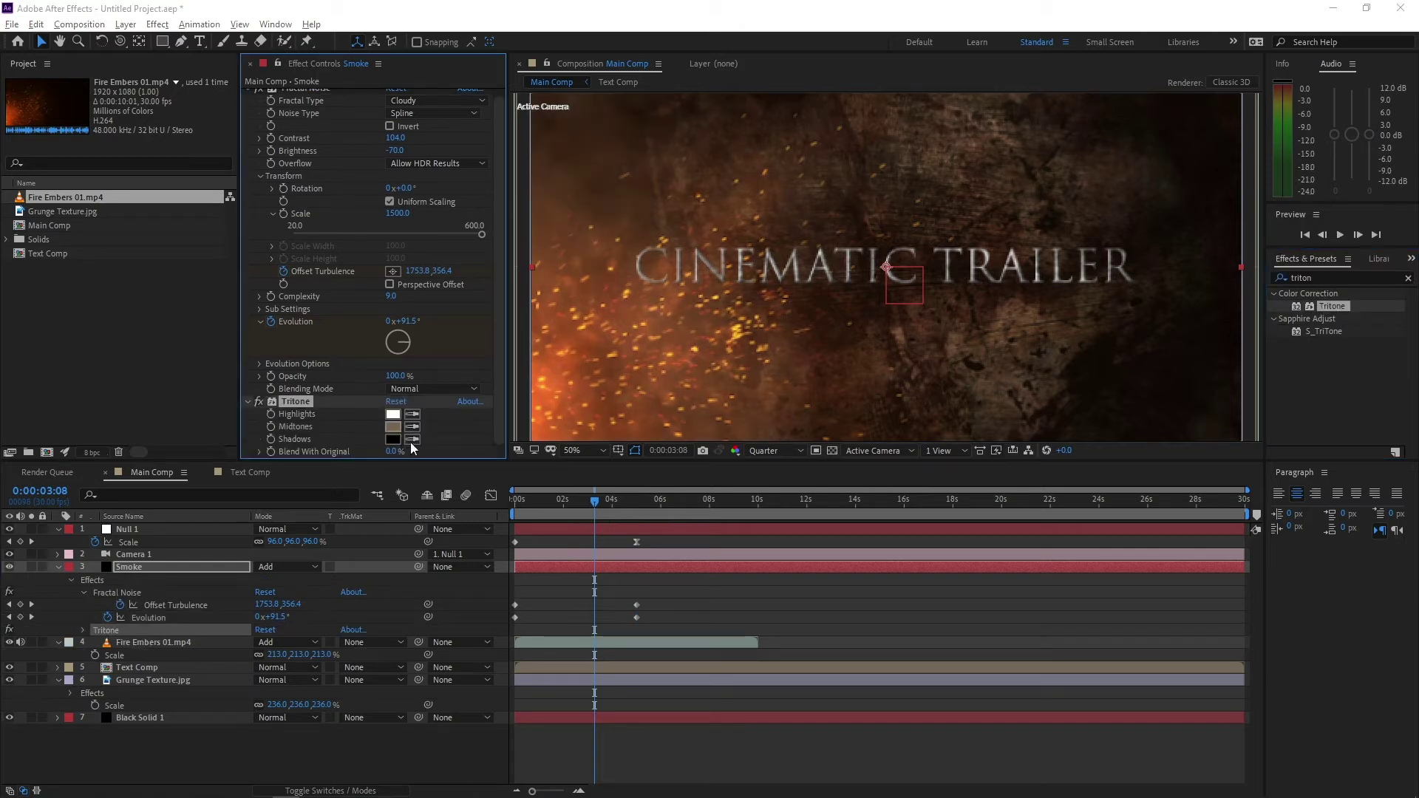
pyautogui.moveTo(274, 402)
pyautogui.mouseDown()
pyautogui.moveTo(294, 420)
pyautogui.moveTo(359, 399)
pyautogui.mouseUp()
pyautogui.click(473, 316)
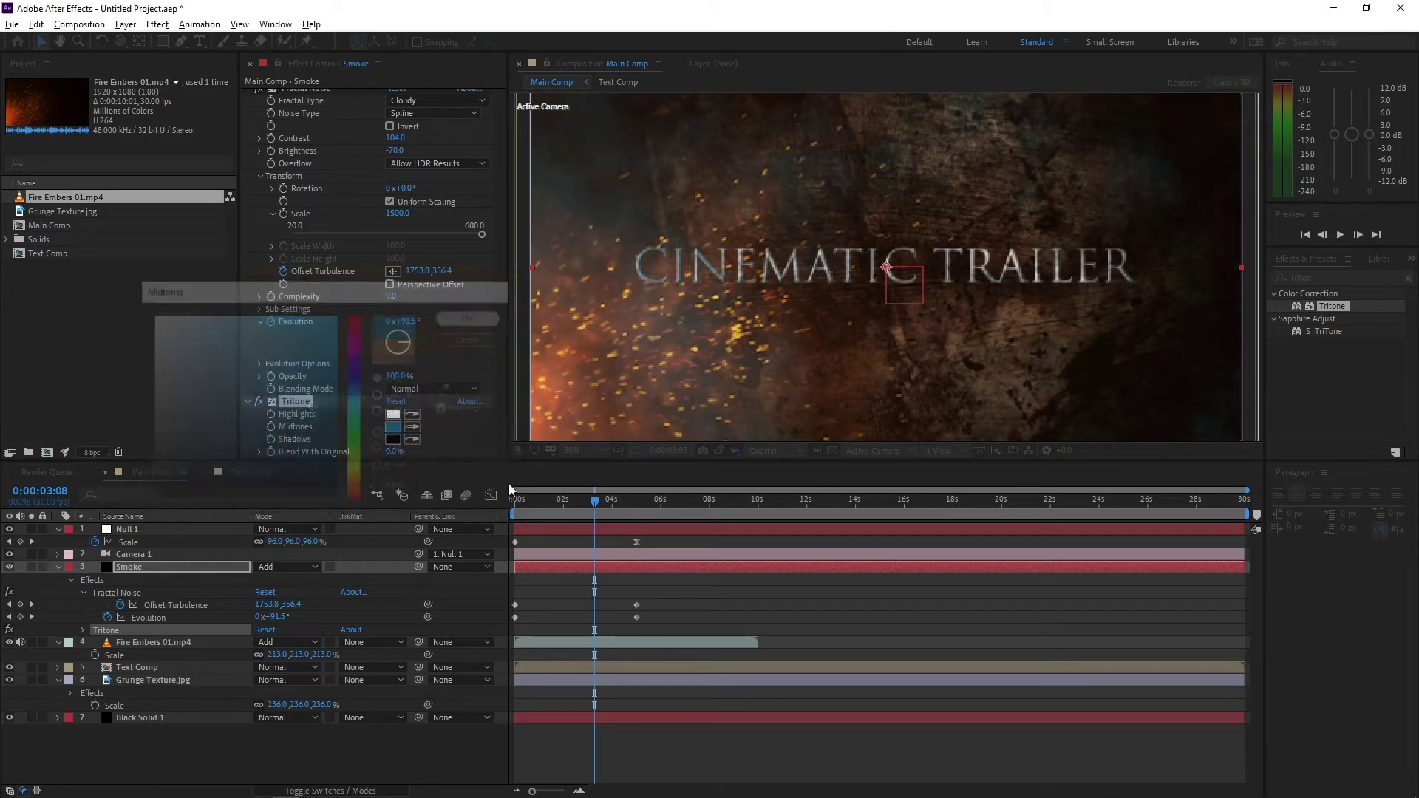
pyautogui.click(604, 502)
pyautogui.moveTo(623, 502)
pyautogui.mouseDown()
pyautogui.moveTo(636, 503)
pyautogui.moveTo(605, 499)
pyautogui.mouseUp()
pyautogui.click(619, 500)
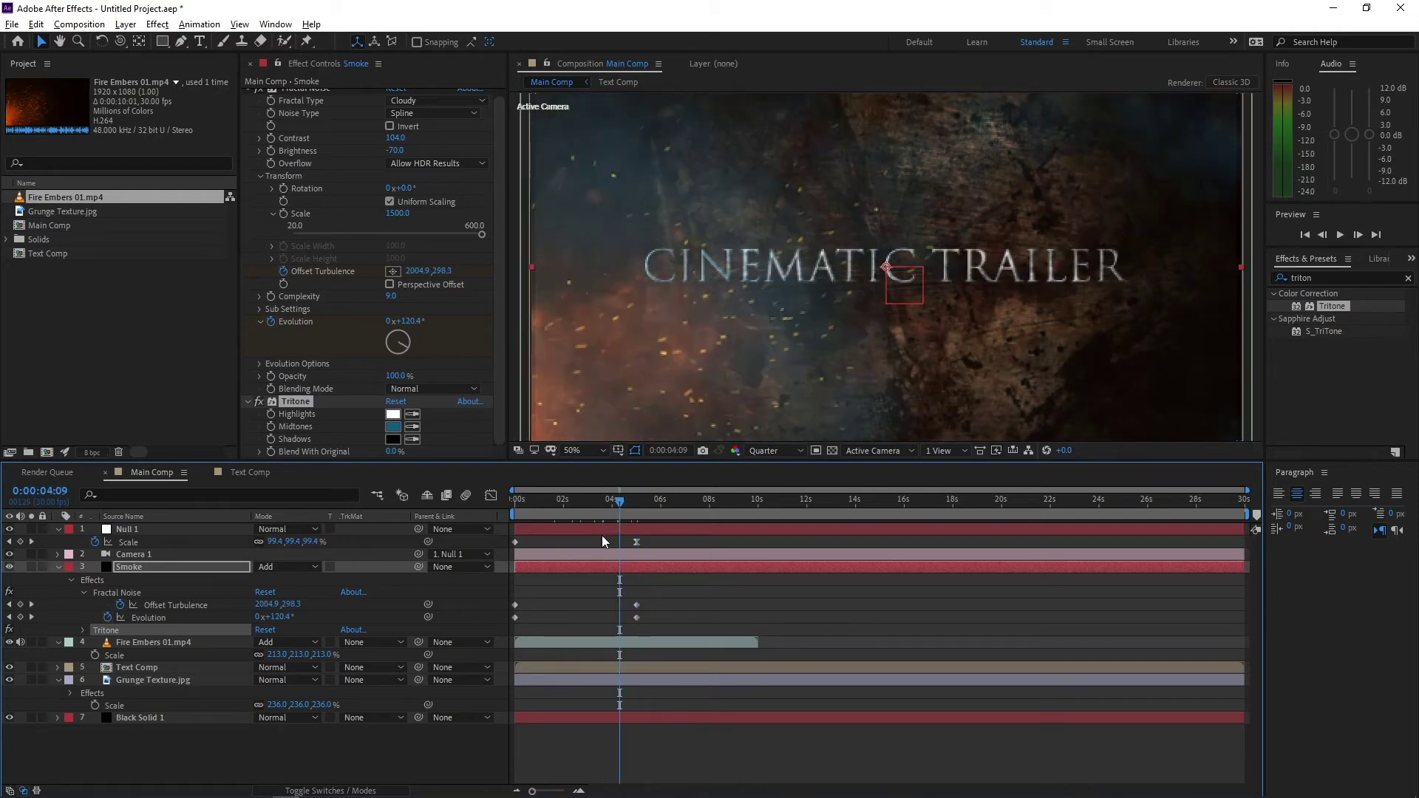
# Collapse all layer properties and create a black 1920 x 1080 solid named Flare above the other layers.
pyautogui.hotkey('ctrl', '`')
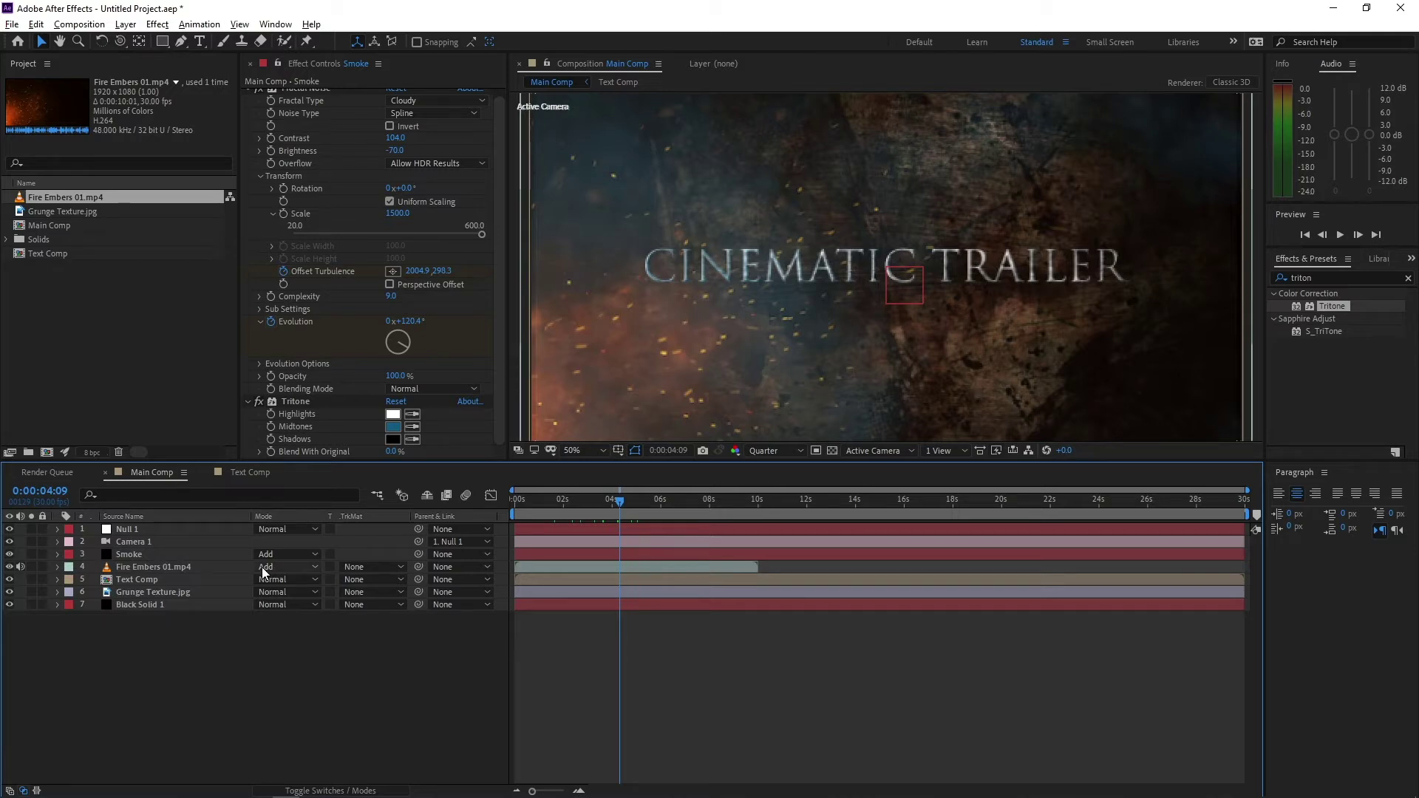
pyautogui.hotkey('ctrl', 'y')
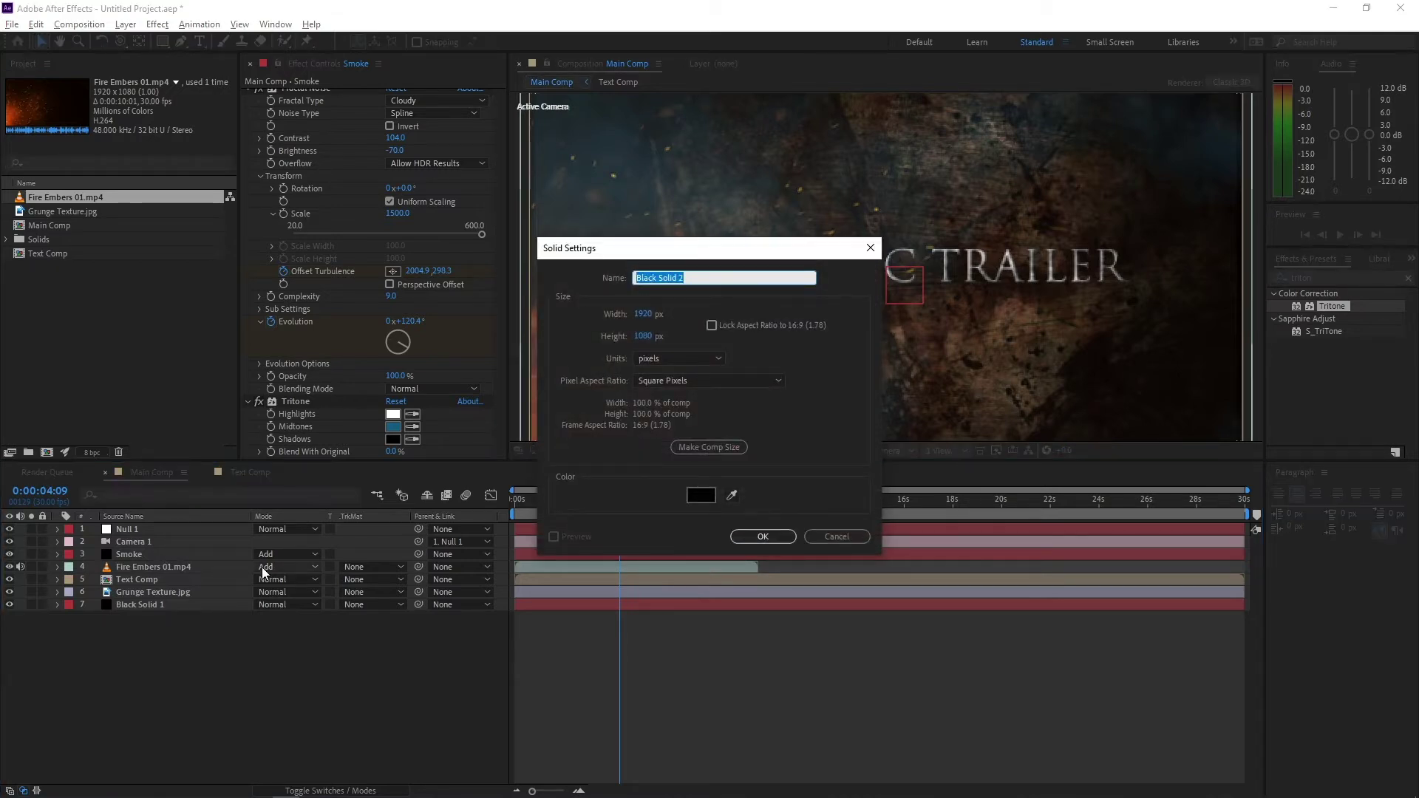
pyautogui.write('Flare')
pyautogui.click(764, 538)
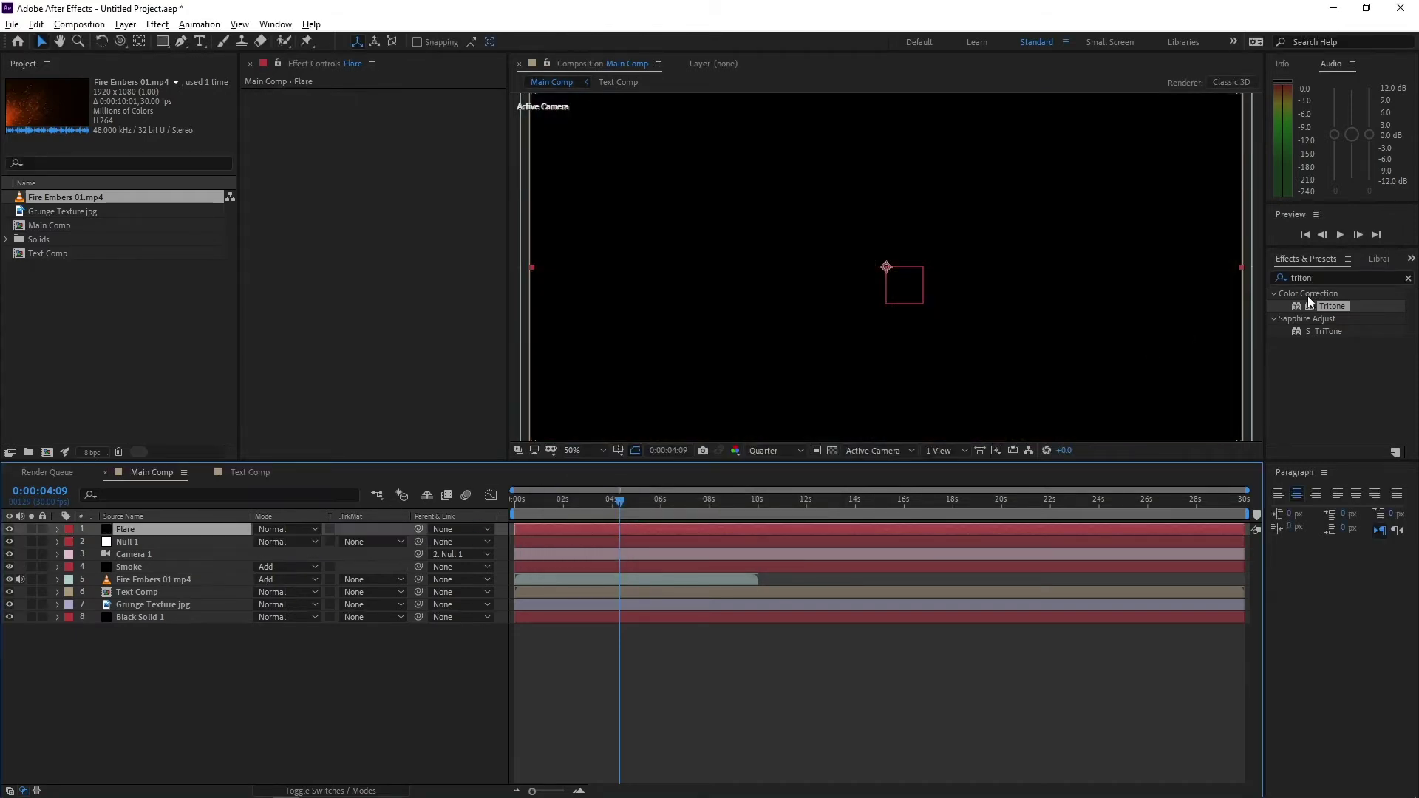
# Apply the Lens Flare effect to the Flare layer and set the layer's blending mode to Add.
pyautogui.click(1326, 278)
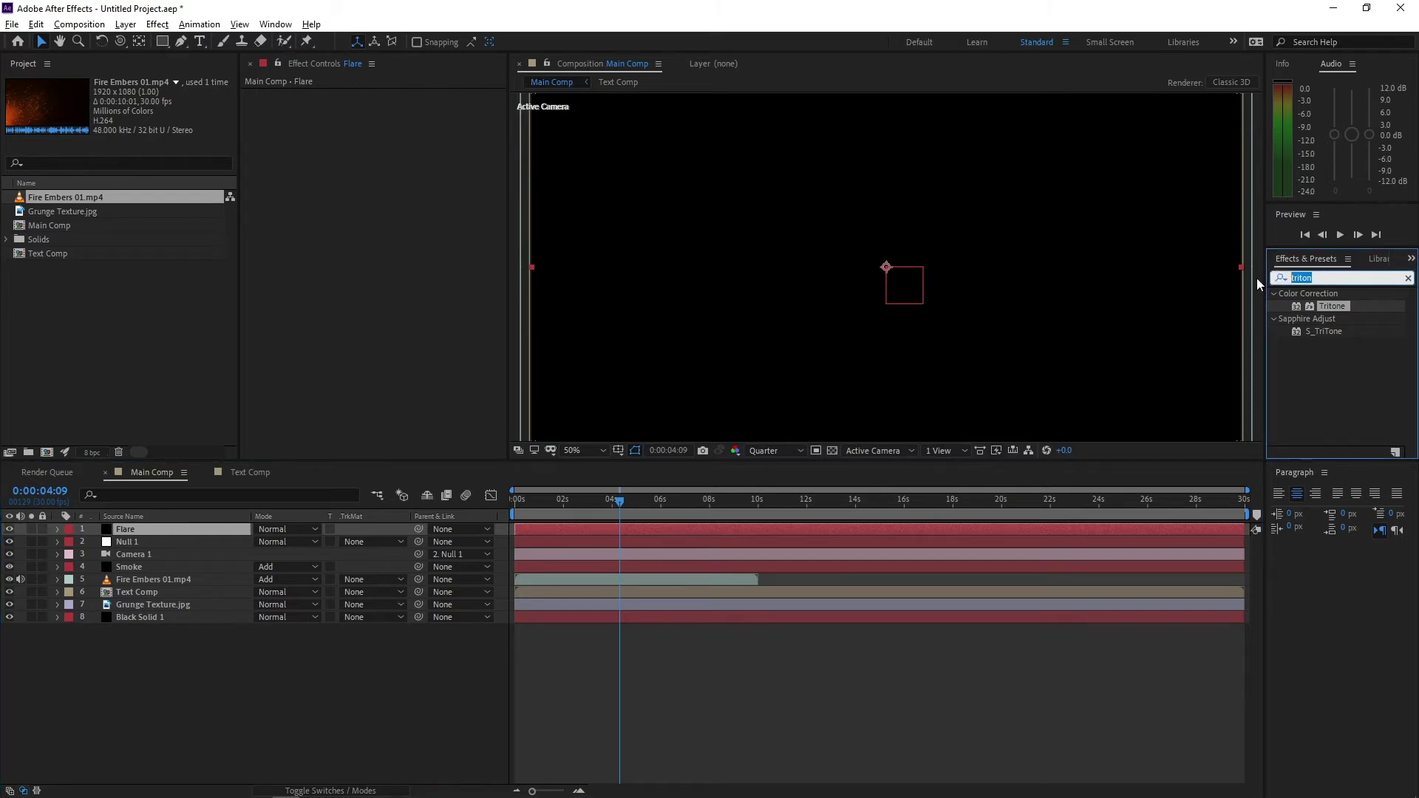
pyautogui.write('len')
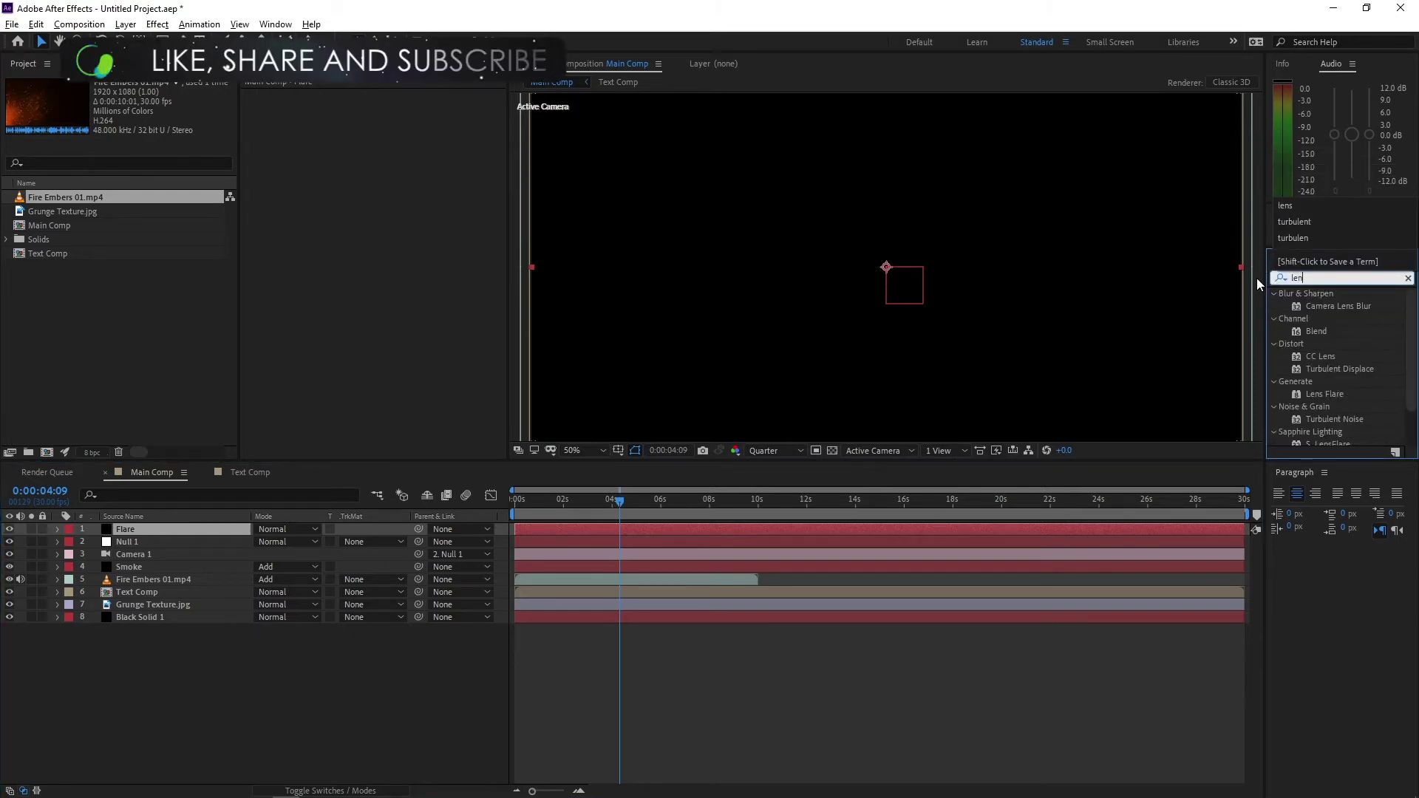
pyautogui.write('s')
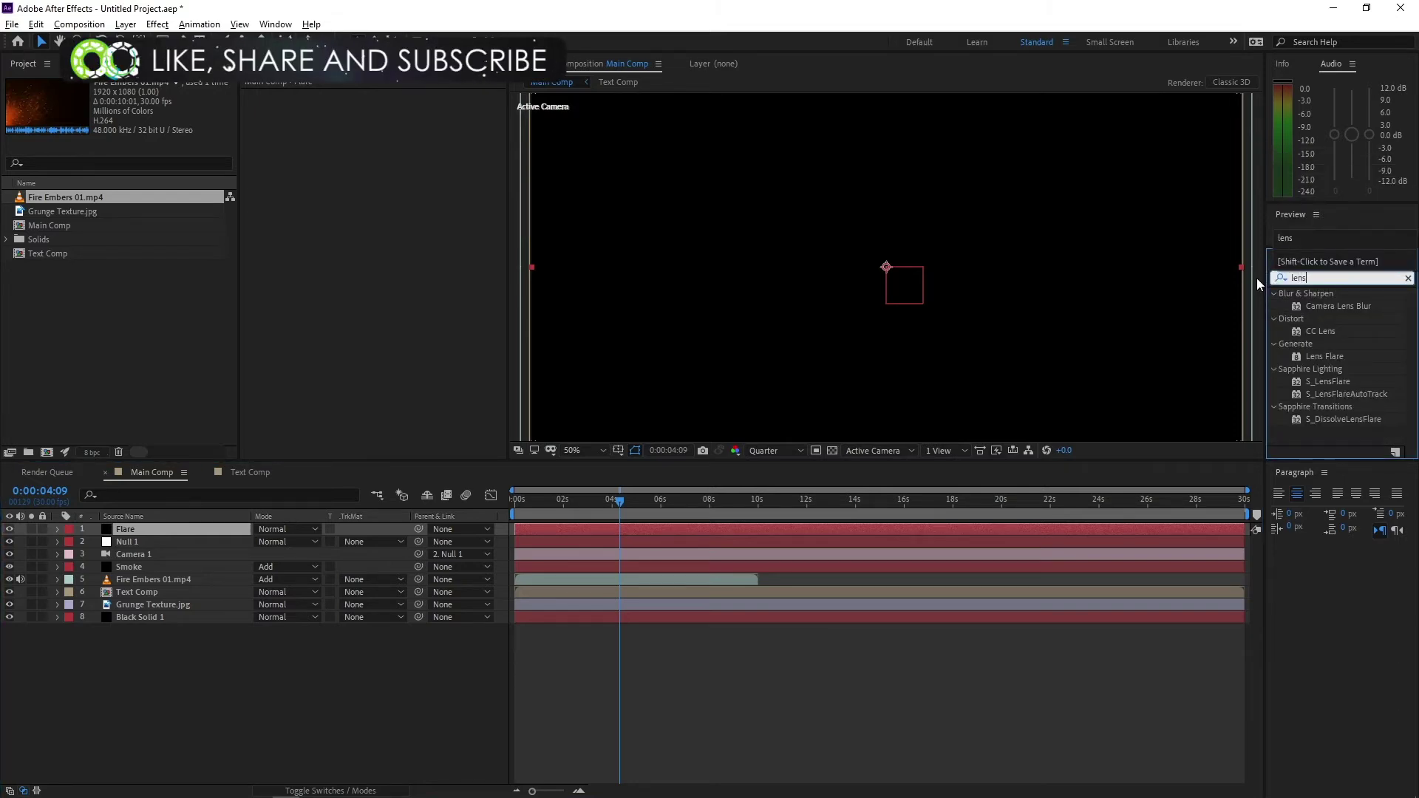
pyautogui.click(1328, 356)
pyautogui.doubleClick(1333, 356)
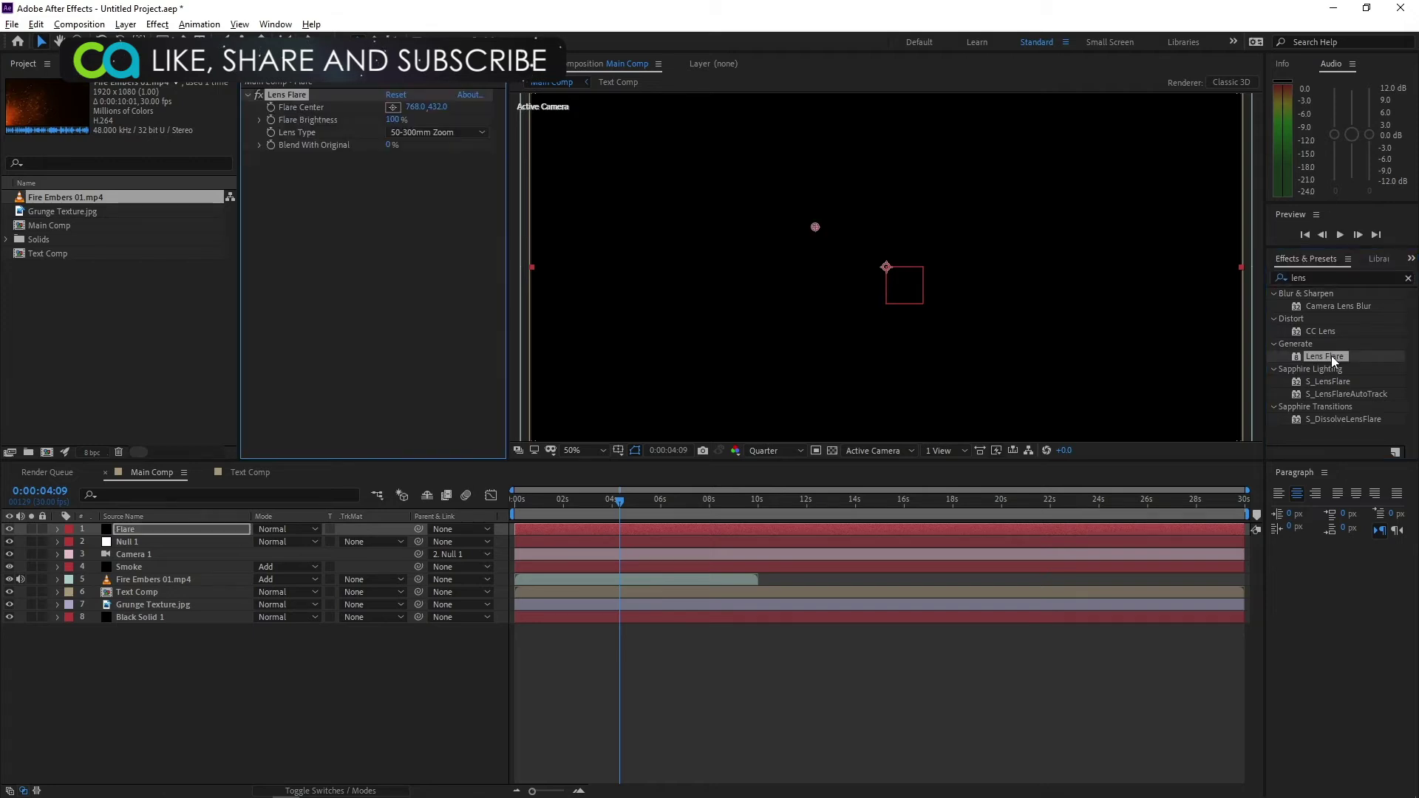
pyautogui.click(276, 530)
pyautogui.click(336, 309)
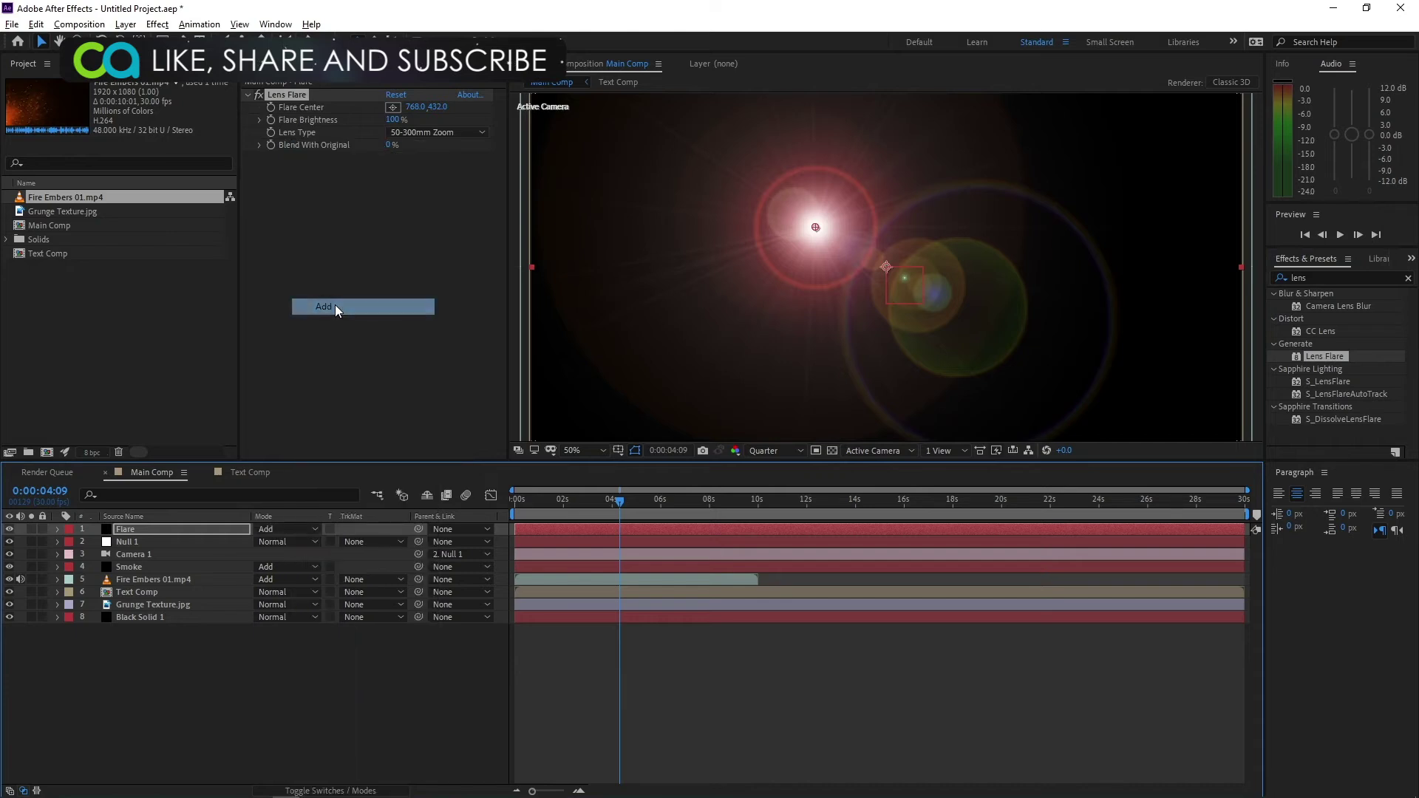
# Move the flare center outside the frame's lower-left corner to about -268, 1252, with lens type 35mm Prime and brightness 96%.
pyautogui.scroll(-1, 904, 203)
pyautogui.moveTo(861, 215); pyautogui.dragTo(670, 365)
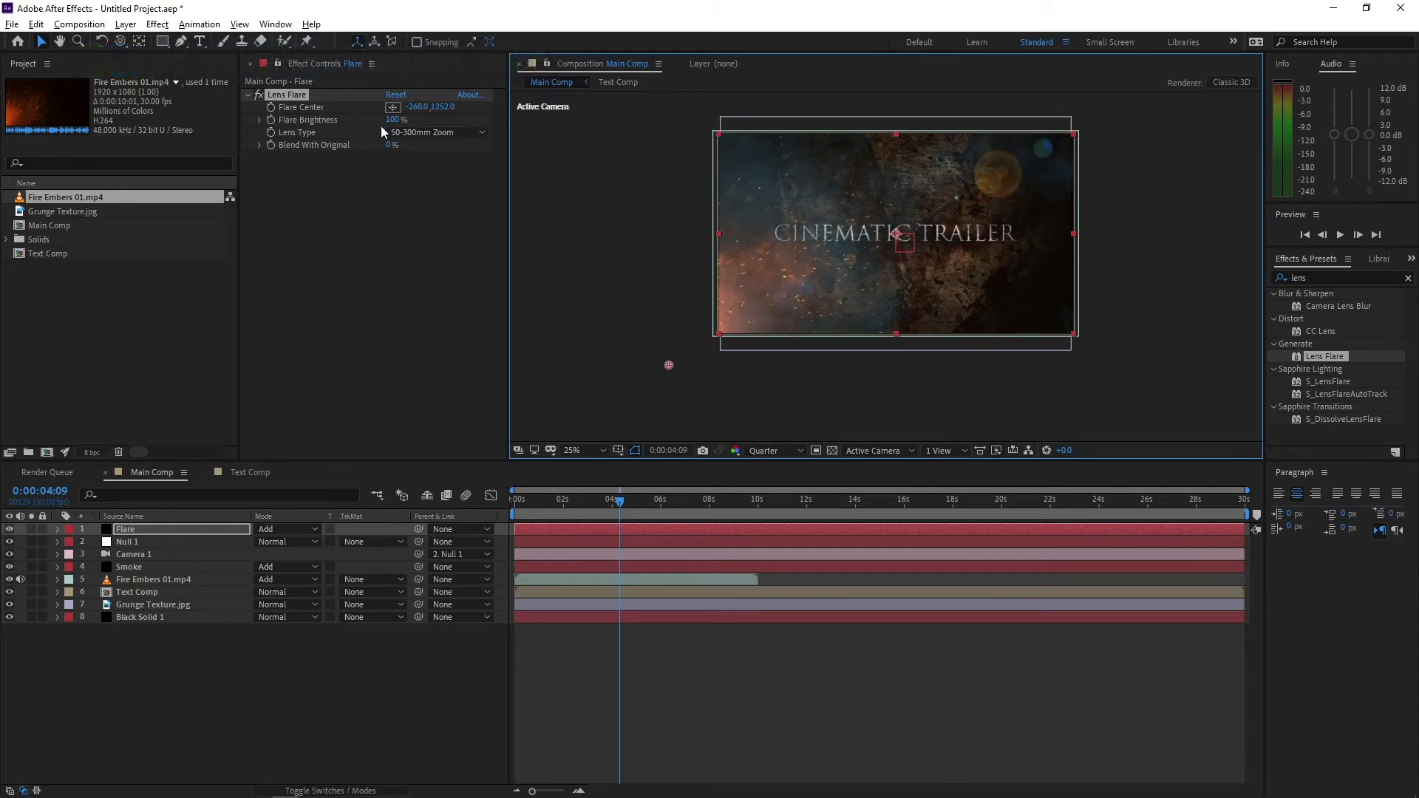
pyautogui.click(420, 131)
pyautogui.click(428, 162)
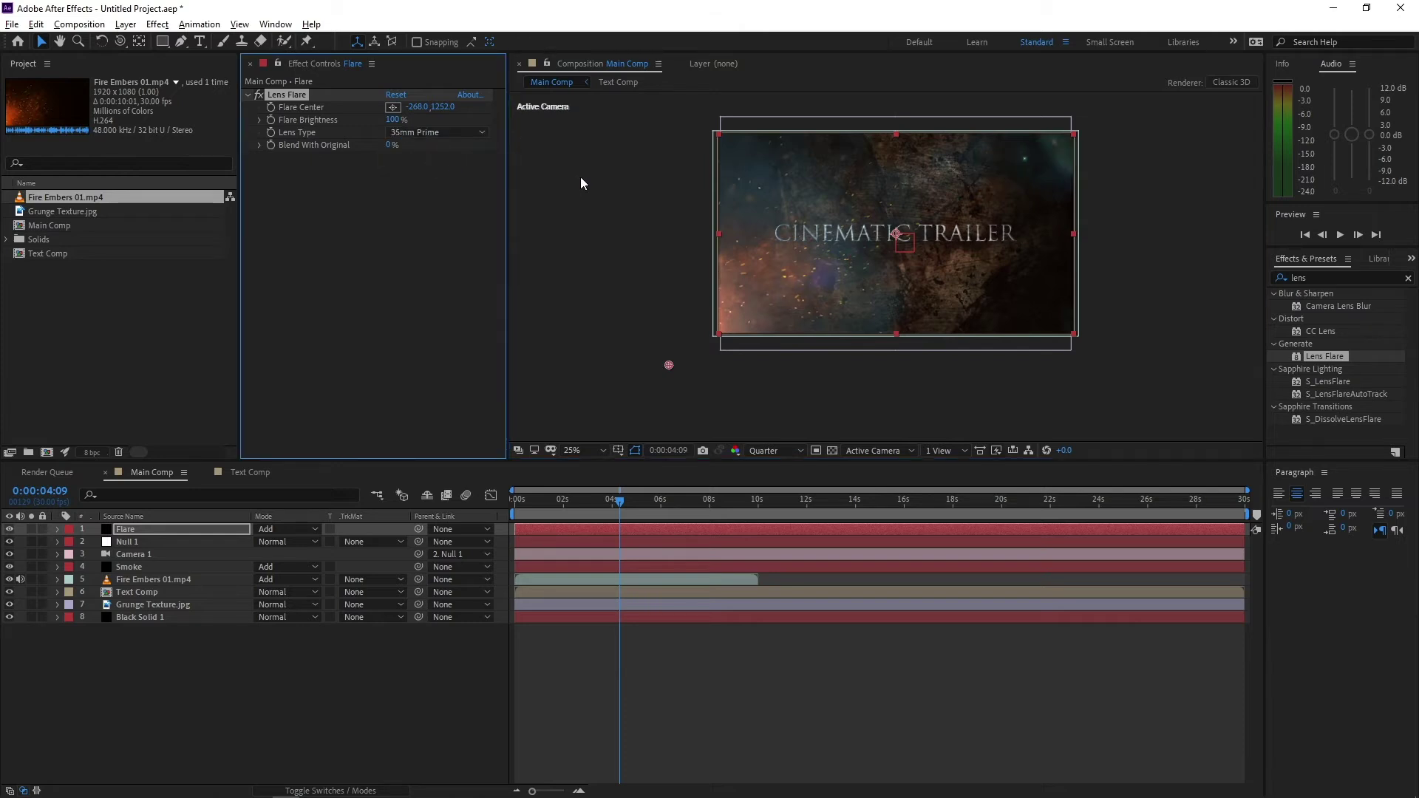
pyautogui.click(392, 120)
pyautogui.write('96')
pyautogui.press('Return')
# Make the Flare layer 3D and move it below Camera 1 in the layer order.
pyautogui.click(330, 791)
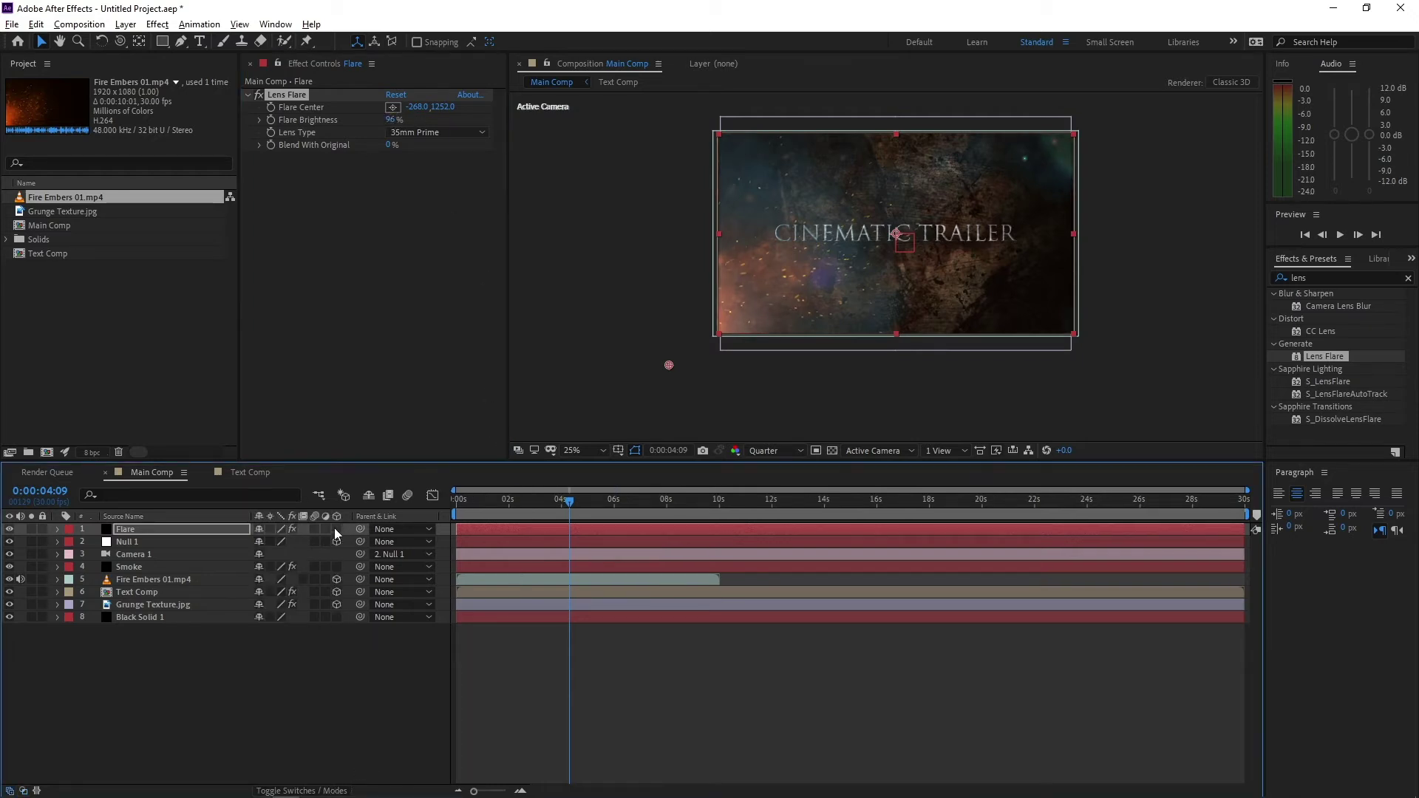
pyautogui.moveTo(180, 530); pyautogui.dragTo(176, 565)
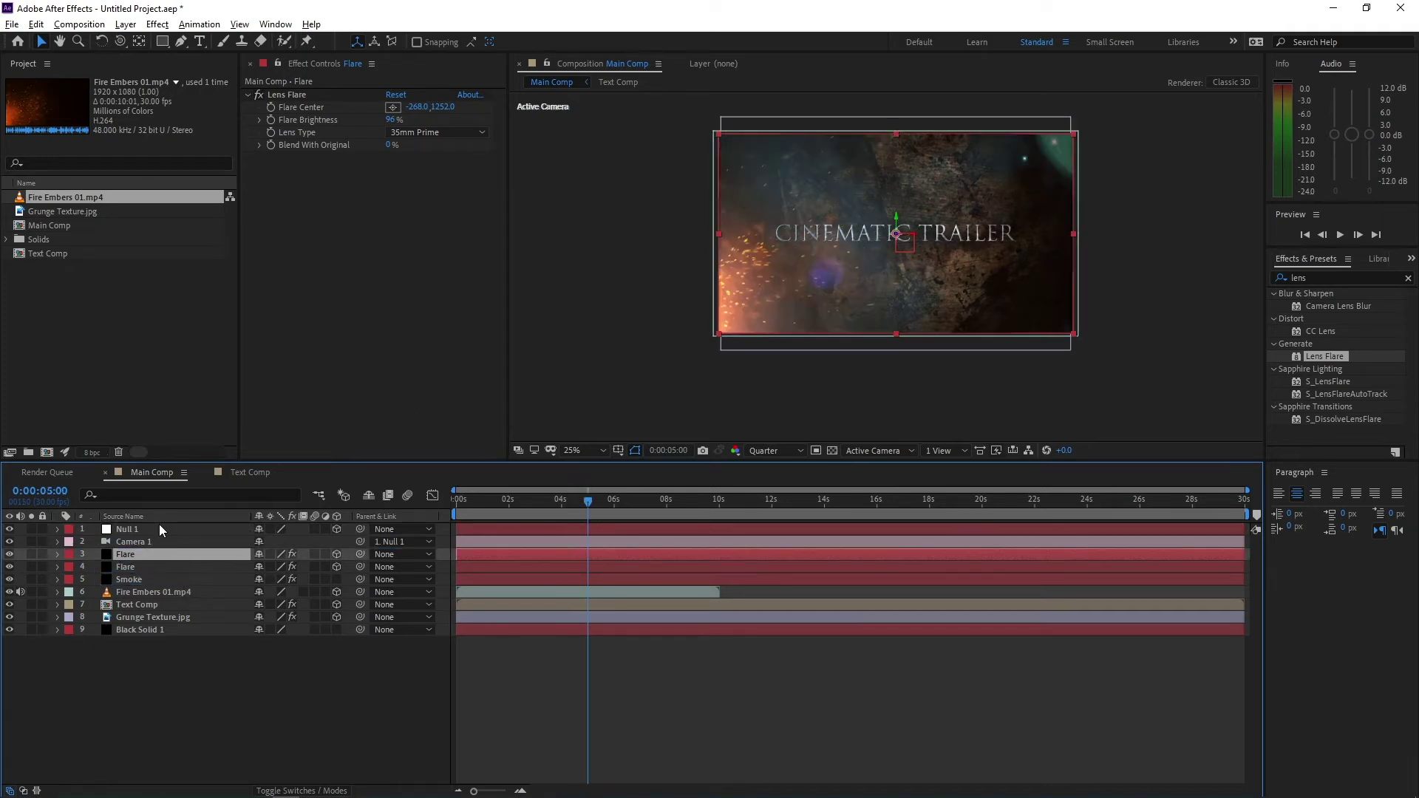
# Move the upper Flare layer's flare center outside the frame's upper-left corner and keyframe its Flare Brightness at 165% at 2 seconds.
pyautogui.click(287, 95)
pyautogui.moveTo(669, 367); pyautogui.dragTo(693, 108)
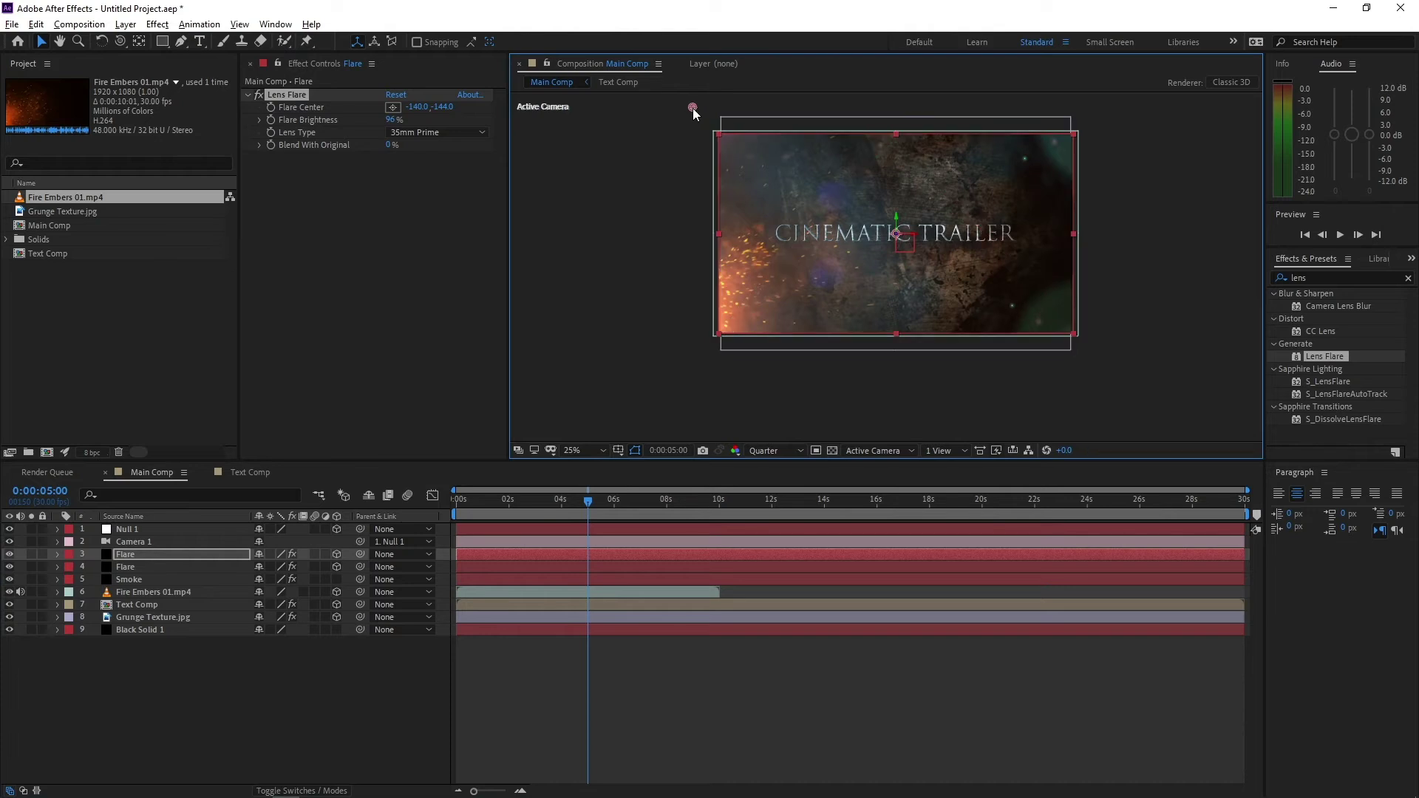
pyautogui.click(509, 500)
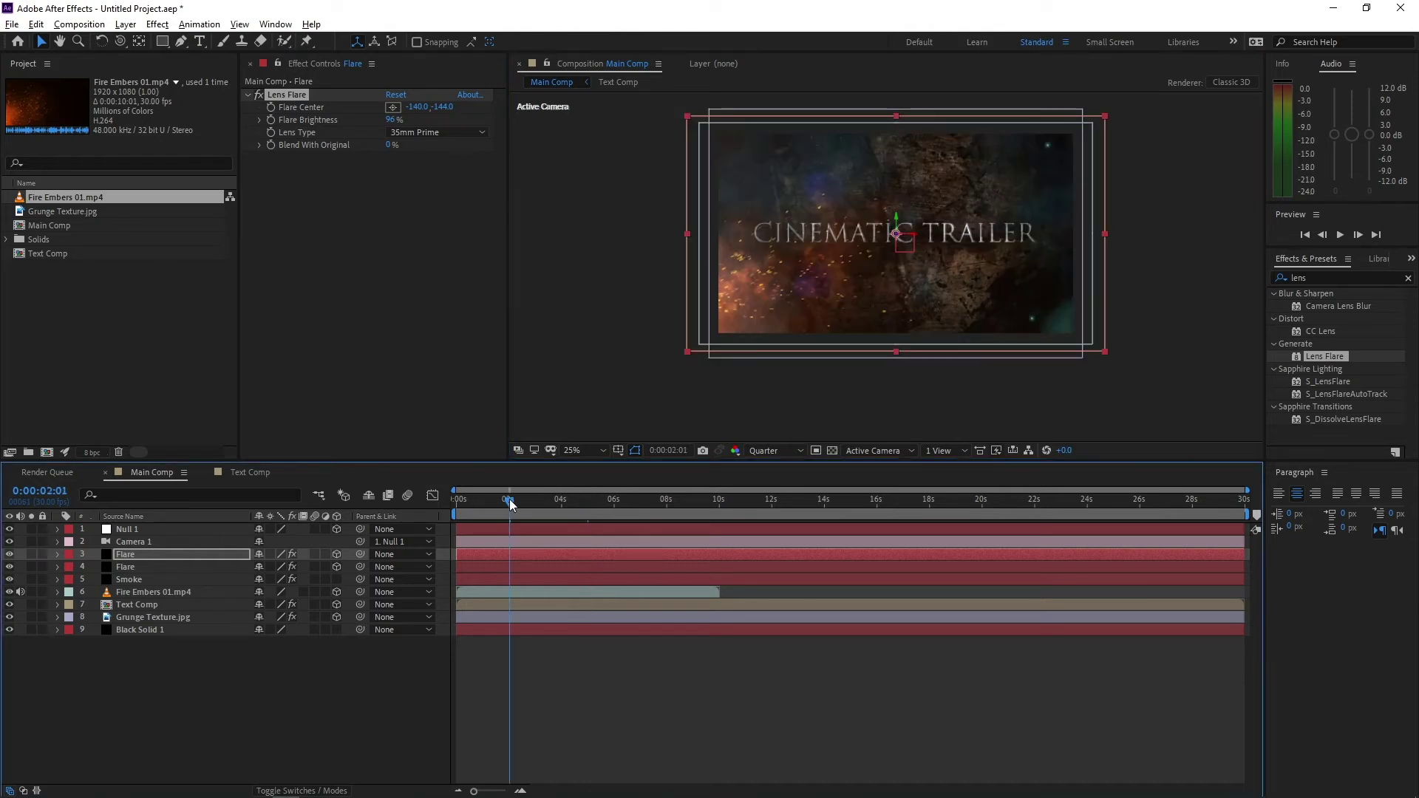
pyautogui.click(509, 500)
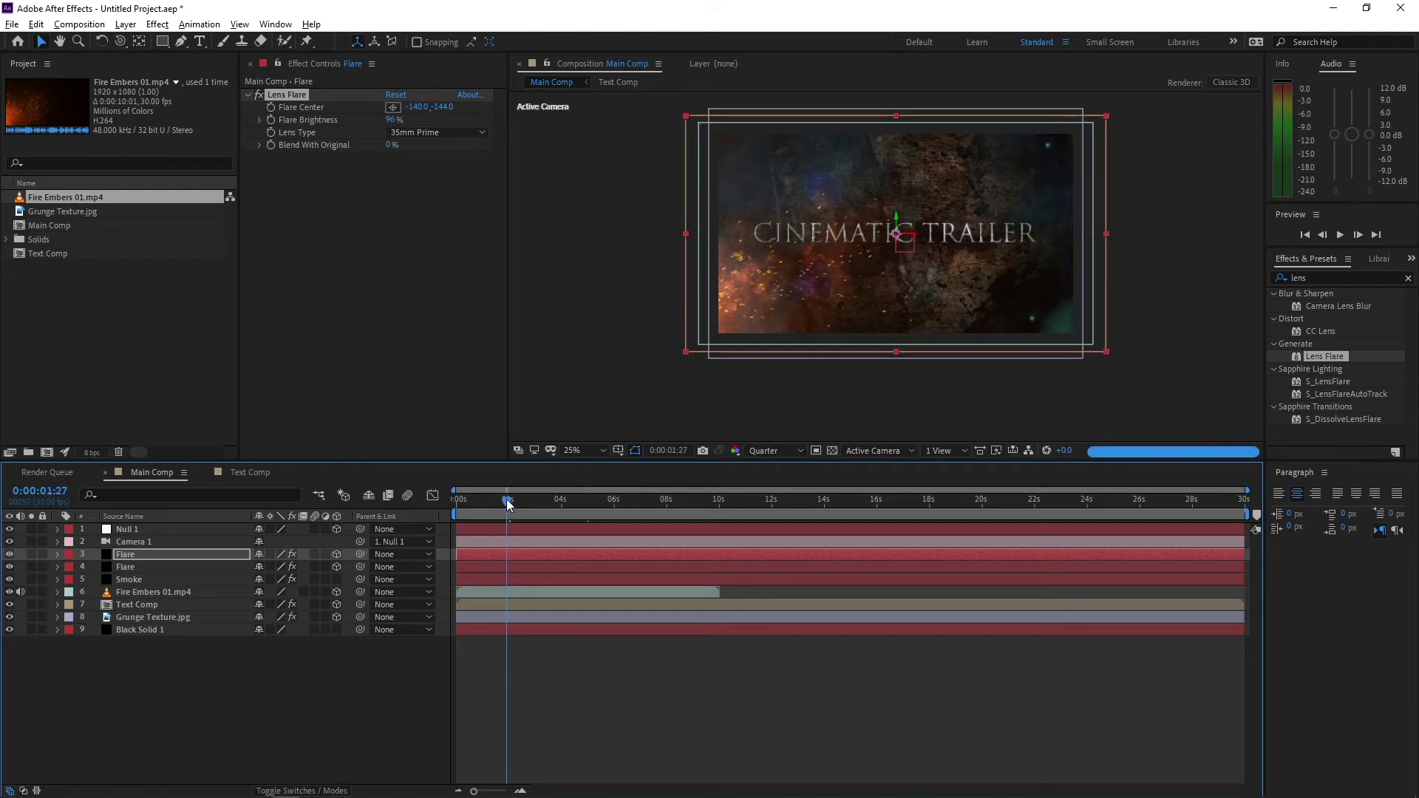
pyautogui.click(271, 120)
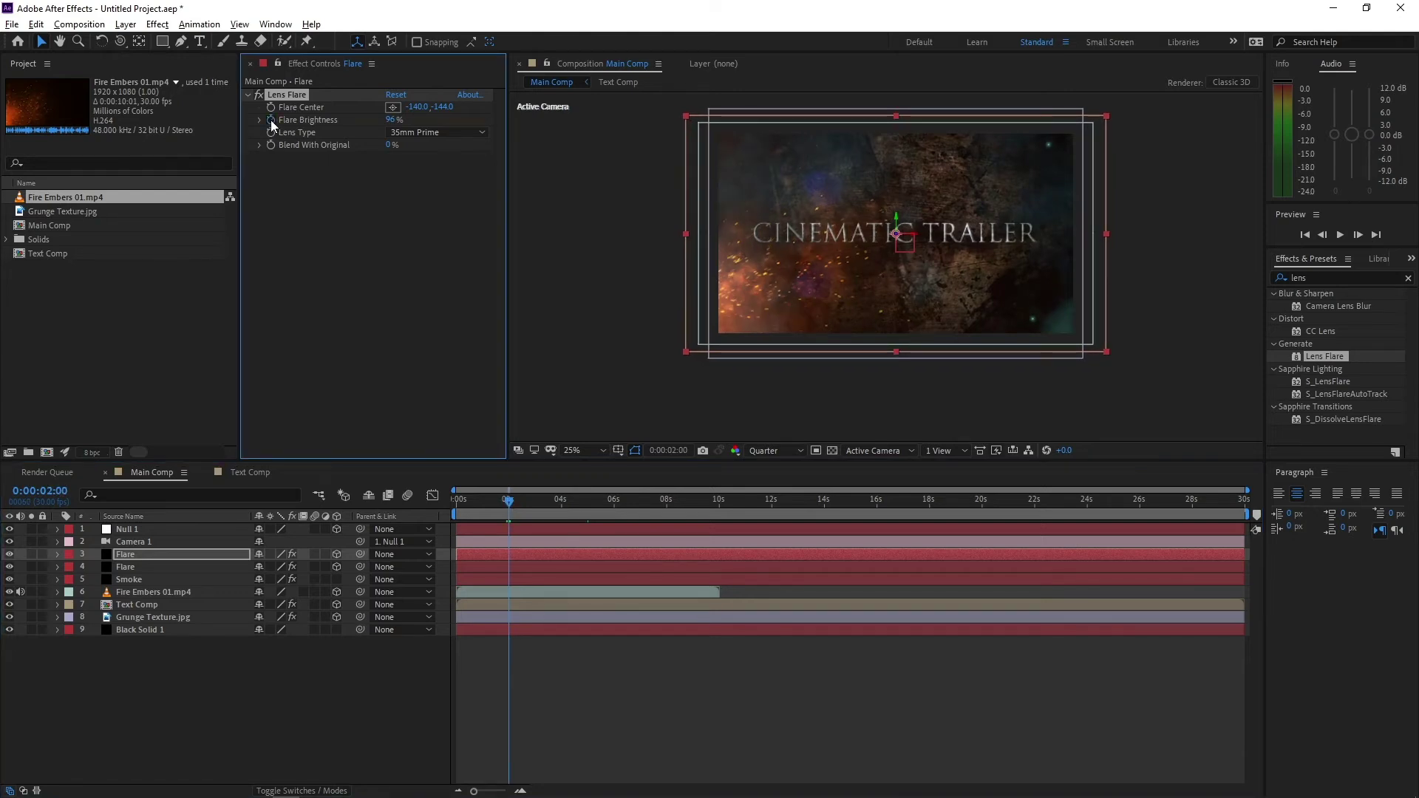
pyautogui.click(389, 120)
pyautogui.write('165')
pyautogui.press('Return')
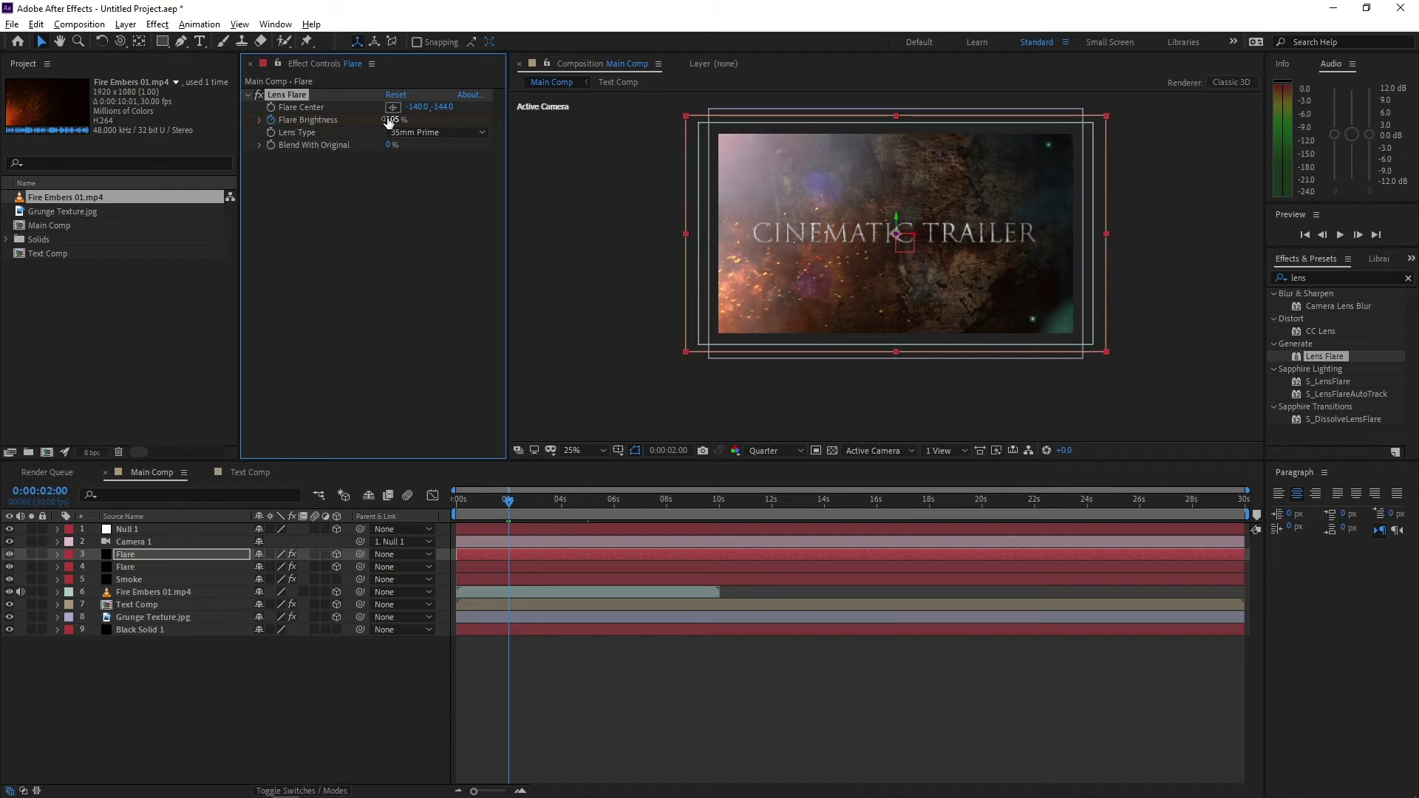
# Shift the flare center farther out to about -312, -201 and keyframe Flare Brightness at 280% at 0 seconds.
pyautogui.moveTo(641, 114)
pyautogui.mouseDown()
pyautogui.moveTo(648, 154)
pyautogui.moveTo(661, 124)
pyautogui.moveTo(618, 104)
pyautogui.mouseUp()
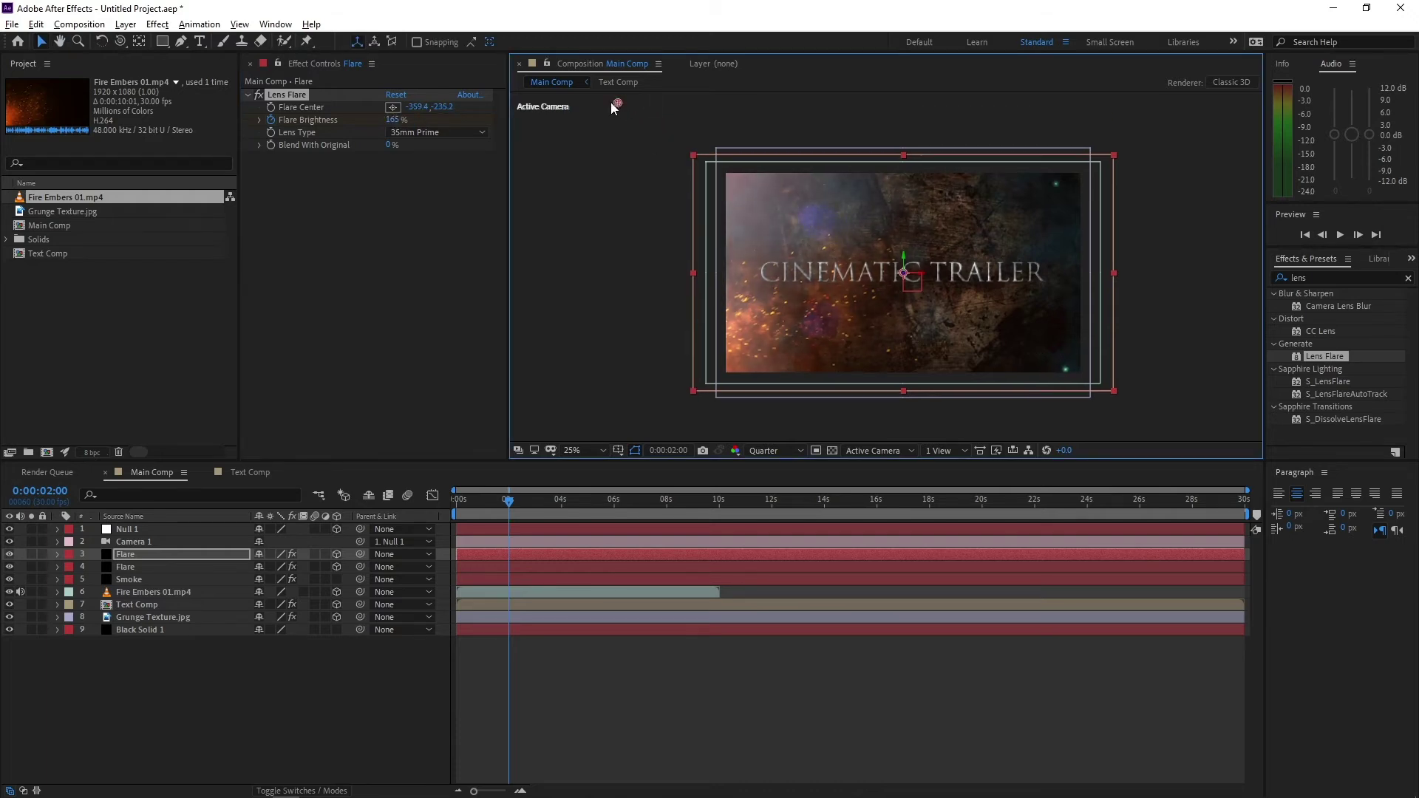
pyautogui.click(459, 501)
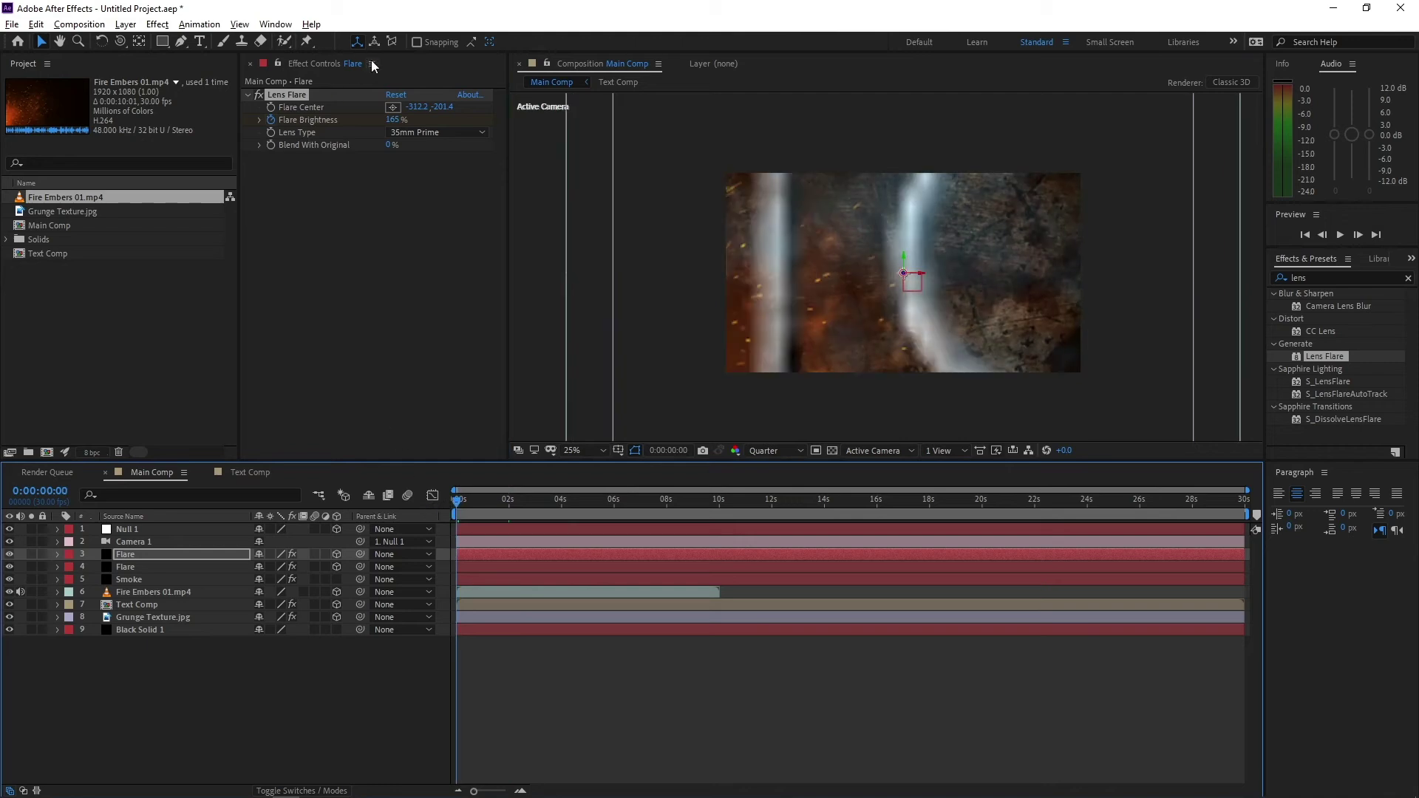
pyautogui.click(396, 119)
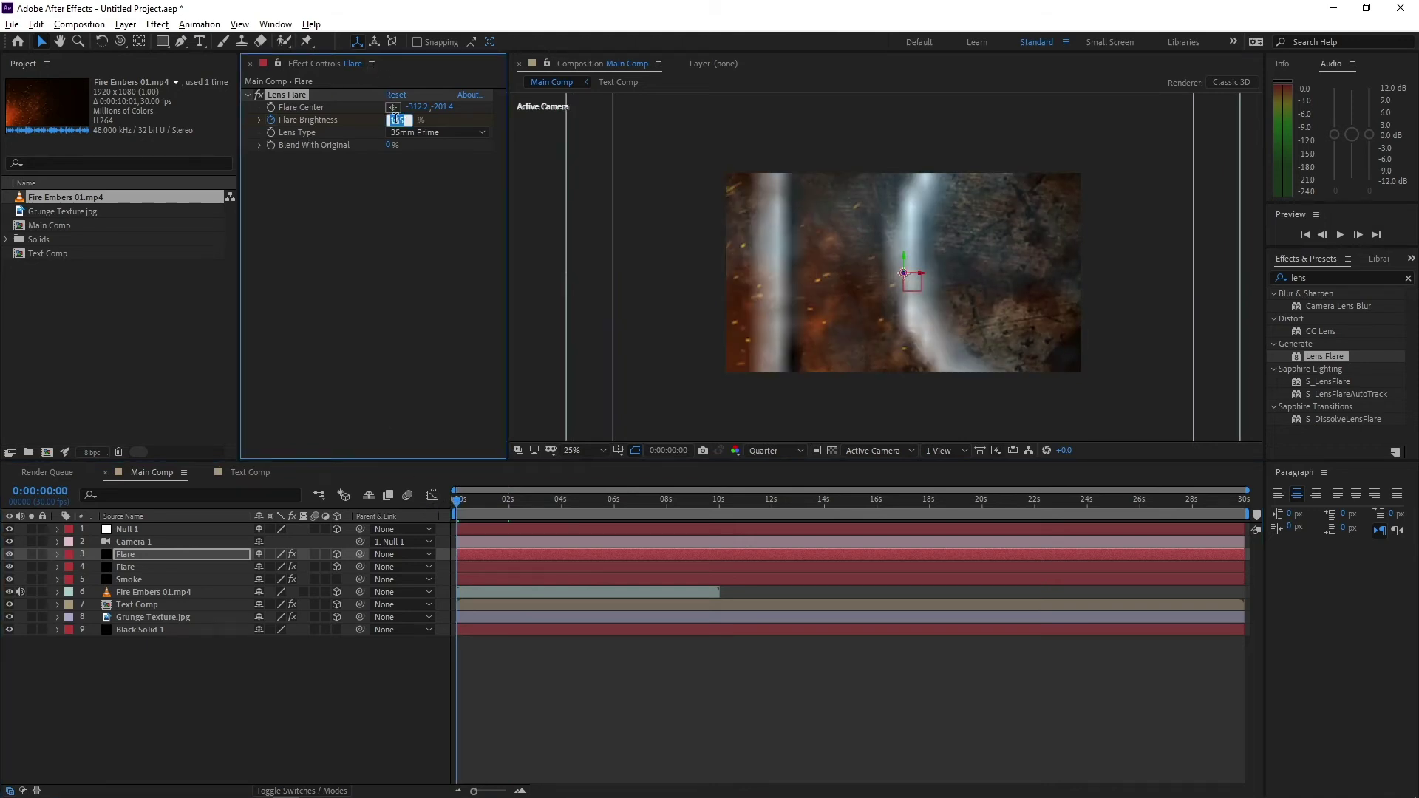
pyautogui.write('280')
pyautogui.press('Return')
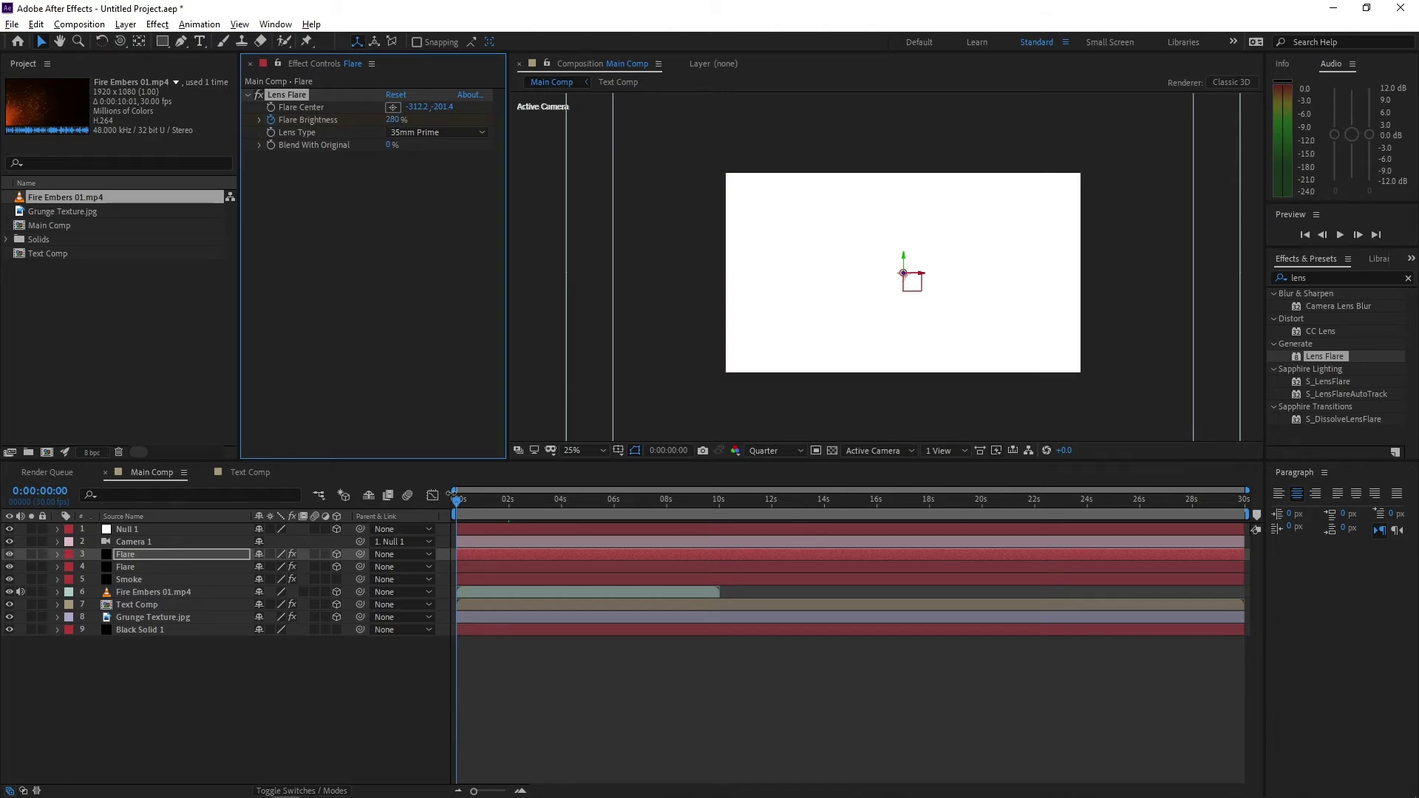
# Preview the opening flash and apply Easy Ease to both Flare Brightness keyframes.
pyautogui.moveTo(461, 501); pyautogui.dragTo(497, 508)
pyautogui.press('u')
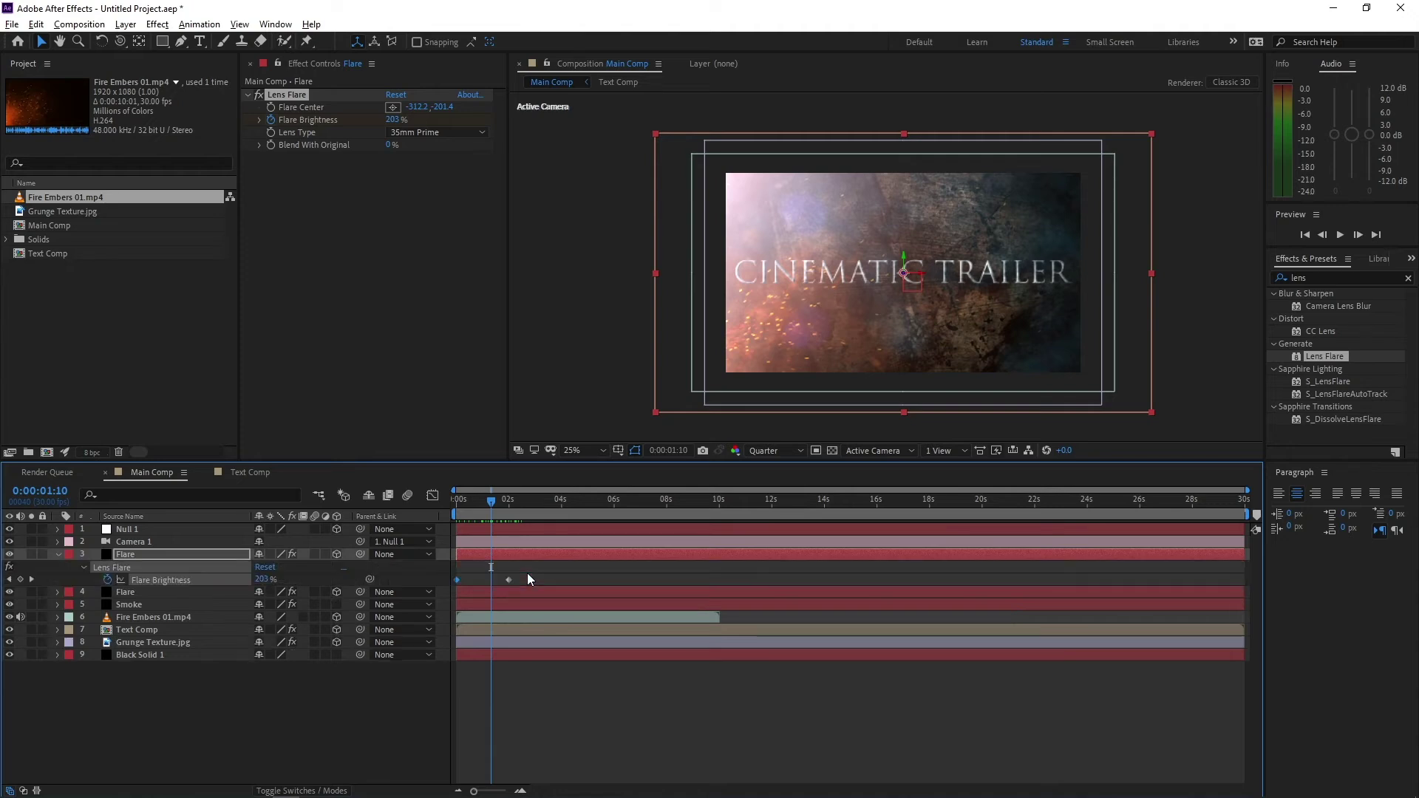
pyautogui.moveTo(529, 578); pyautogui.dragTo(436, 597)
pyautogui.press('F9')
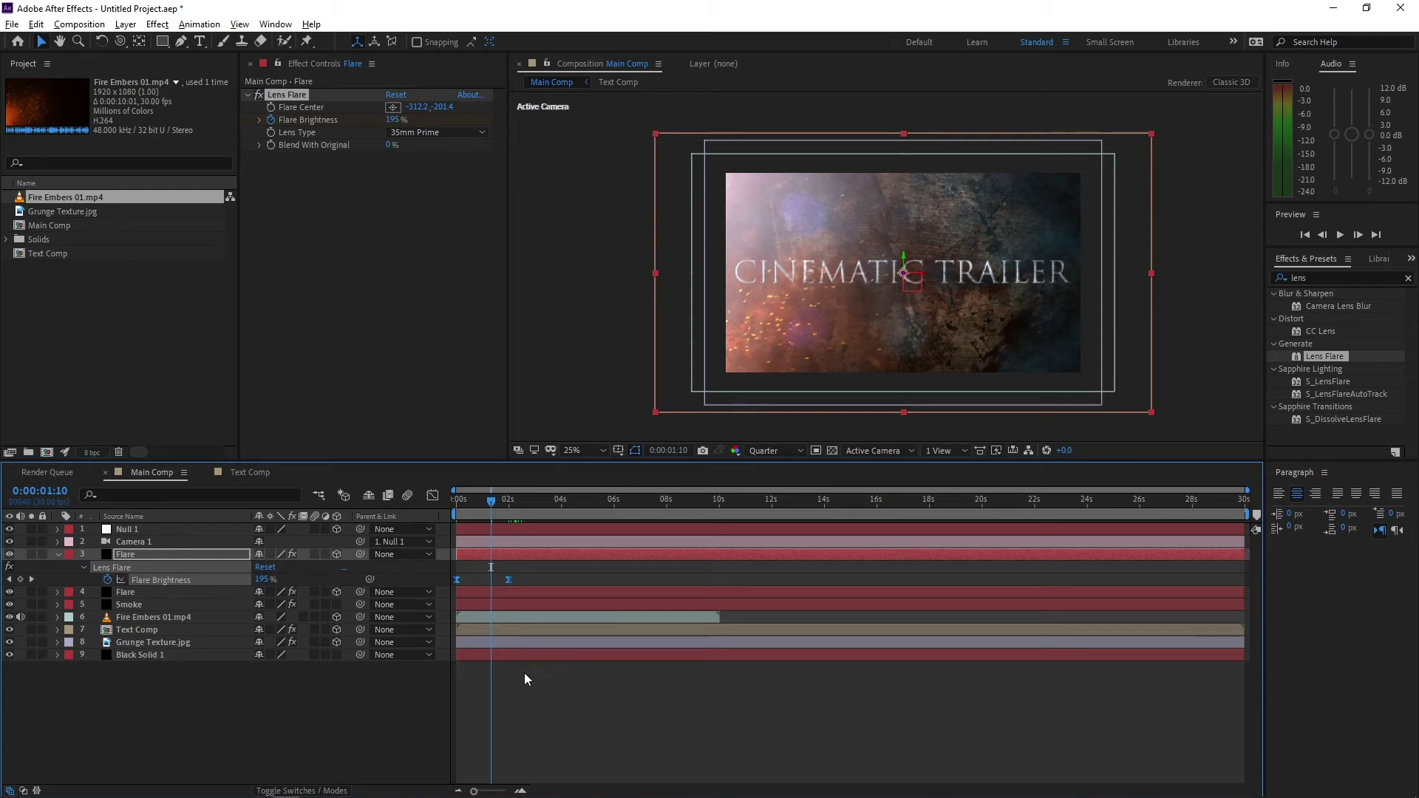
# Create an adjustment layer below Camera 1 and rename it FX.
pyautogui.click(157, 24)
pyautogui.moveTo(126, 24)
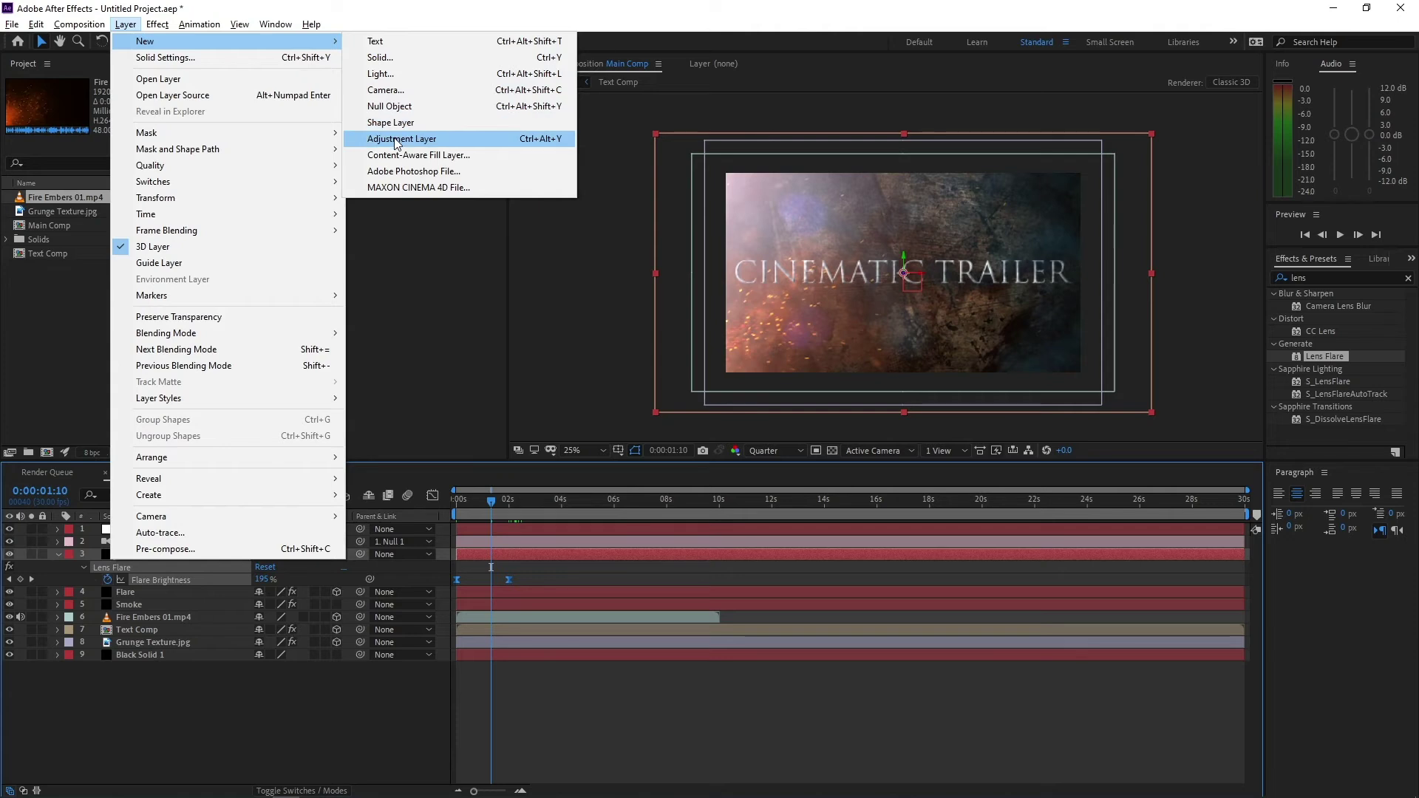
pyautogui.click(395, 136)
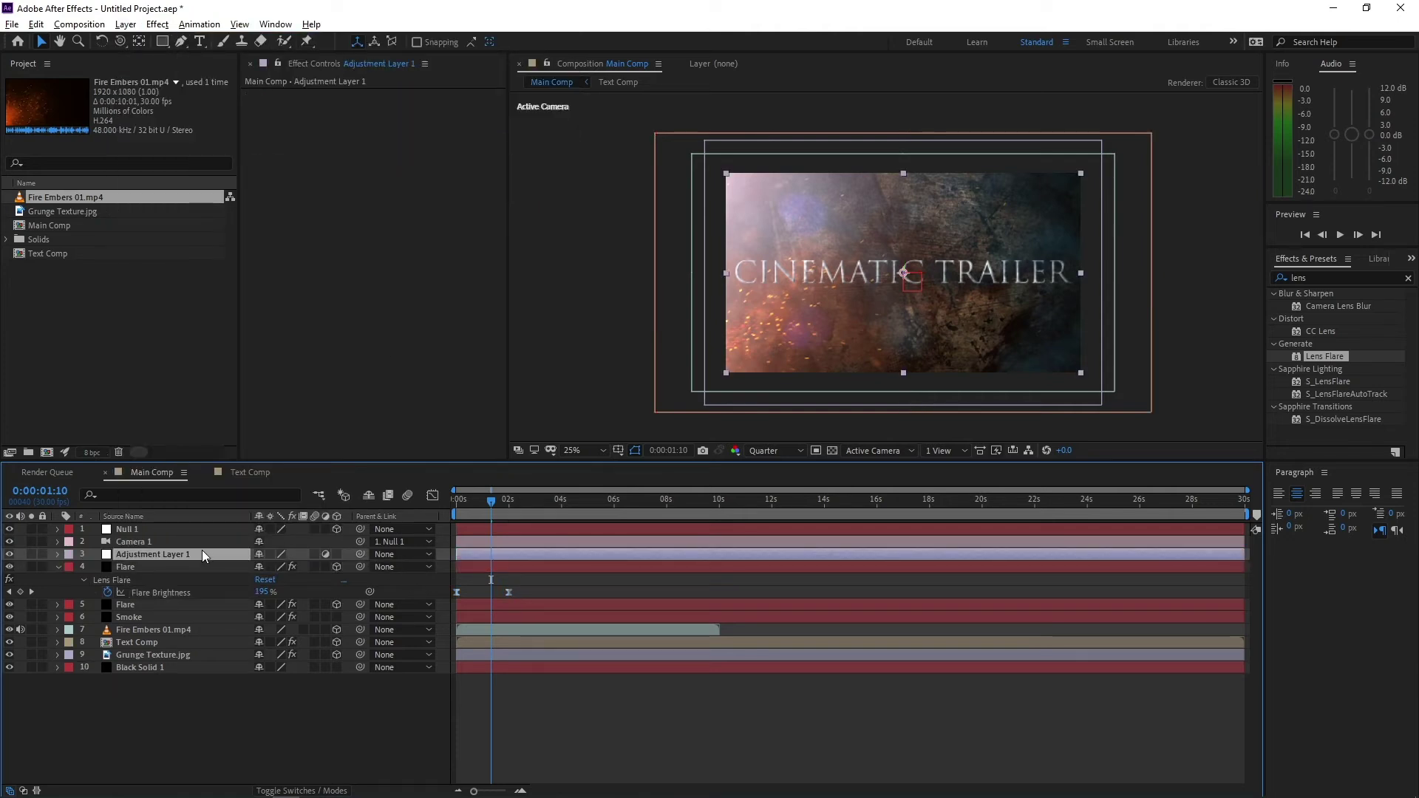
pyautogui.press('Return')
pyautogui.write('FX')
pyautogui.press('Return')
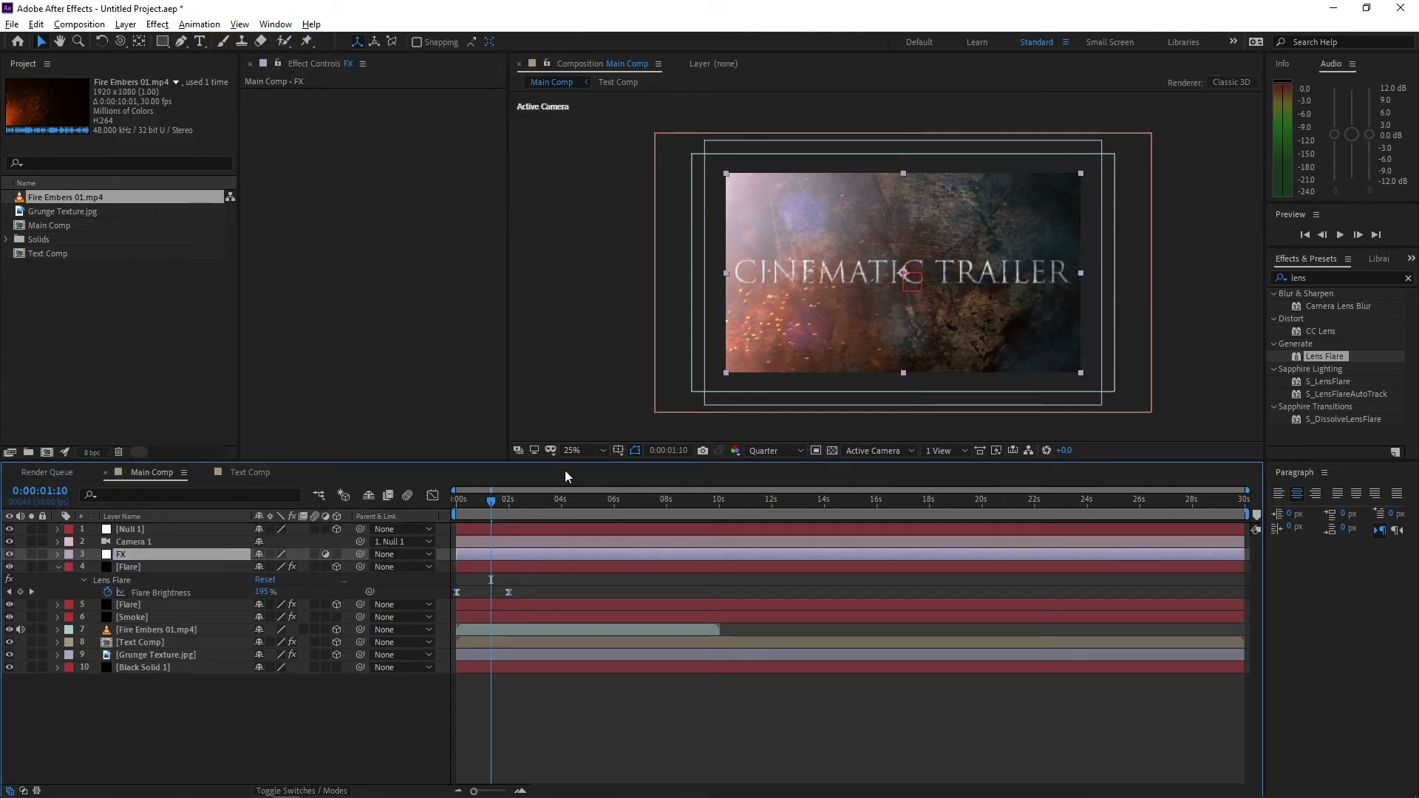
# Find the Gaussian Blur effect and apply it to the FX layer.
pyautogui.doubleClick(1311, 278)
pyautogui.write('gau')
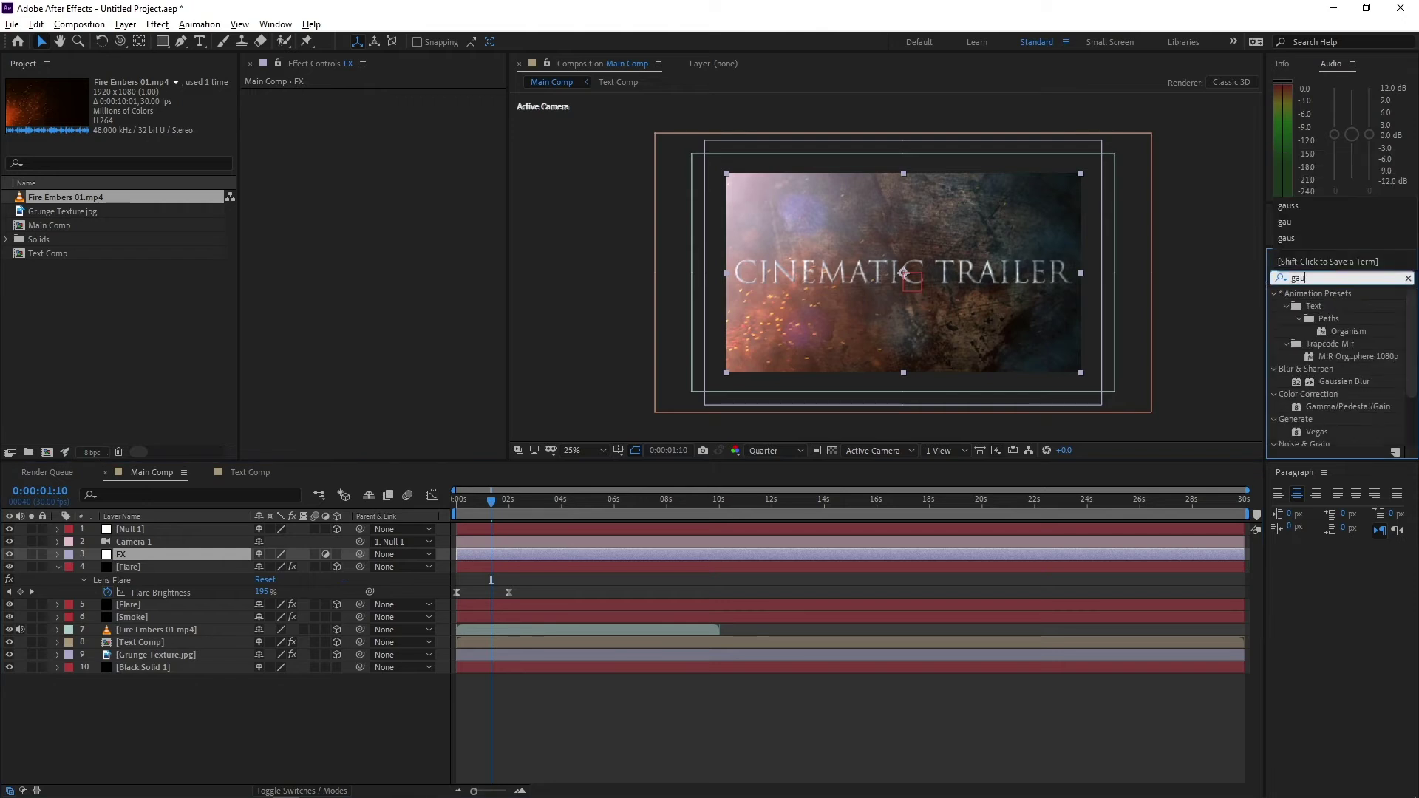
pyautogui.write('ss')
pyautogui.doubleClick(1345, 306)
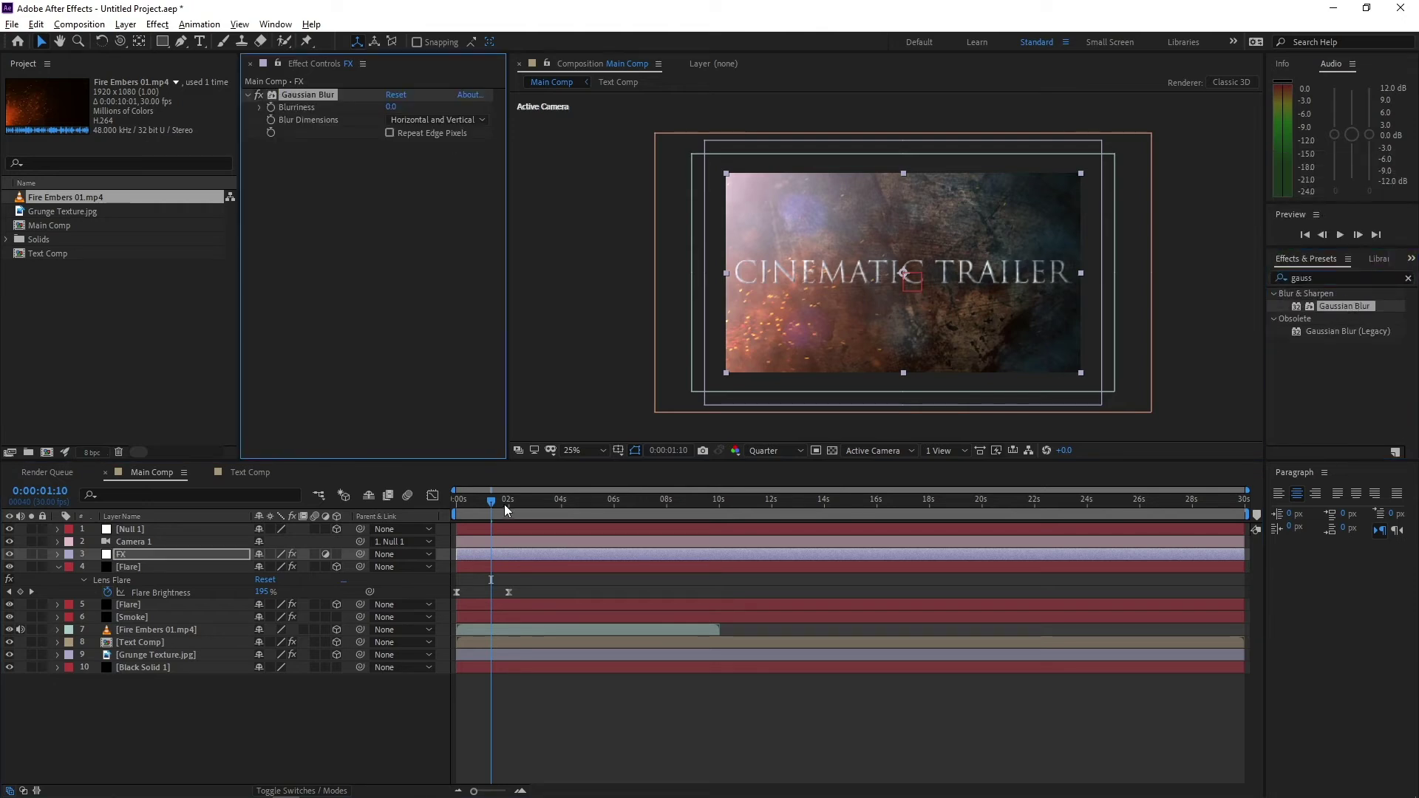
# Keyframe the Gaussian Blur's Blurriness at 0 at 2 seconds and 85 at 0 seconds.
pyautogui.moveTo(502, 505); pyautogui.dragTo(509, 506)
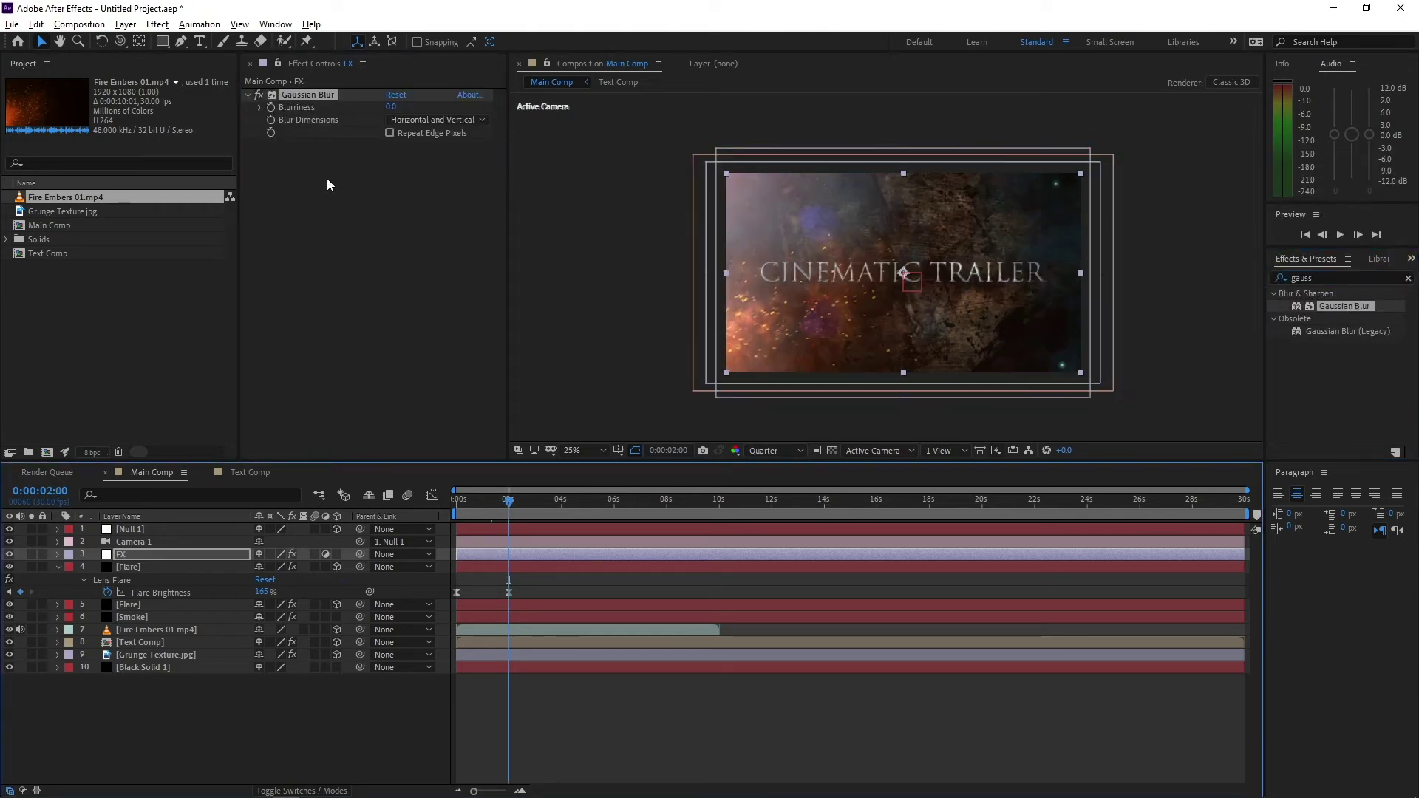
pyautogui.click(272, 108)
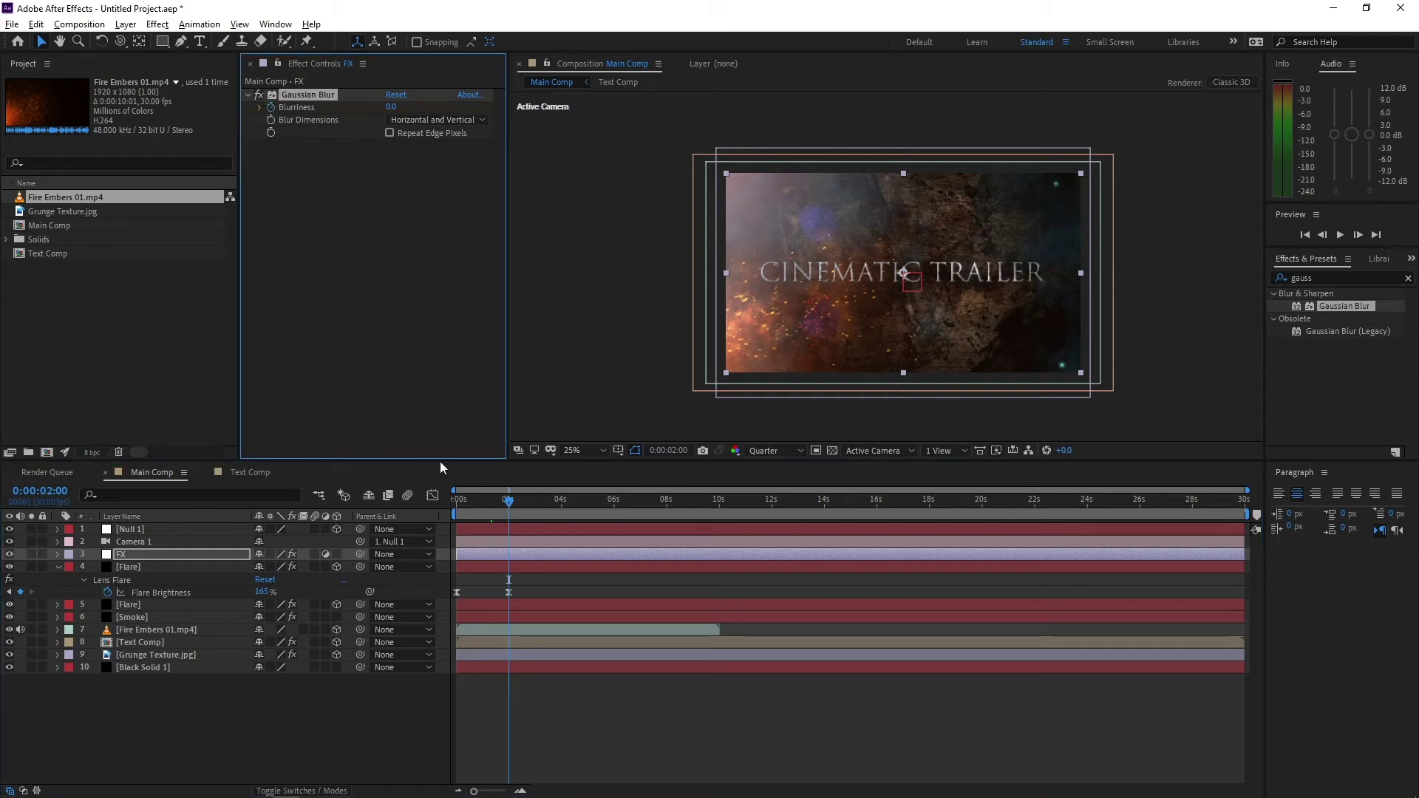
pyautogui.moveTo(460, 506); pyautogui.dragTo(447, 507)
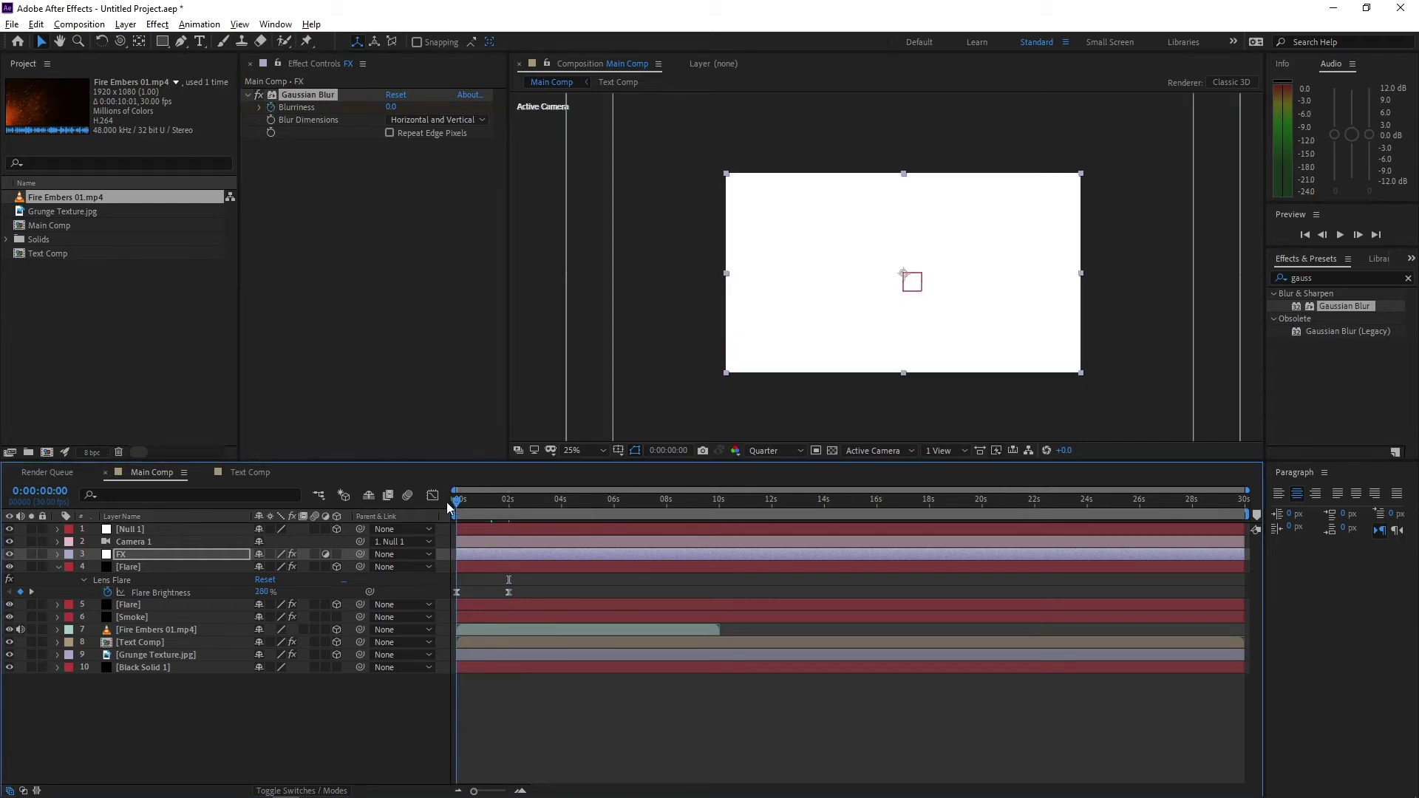
pyautogui.click(388, 106)
pyautogui.click(388, 106)
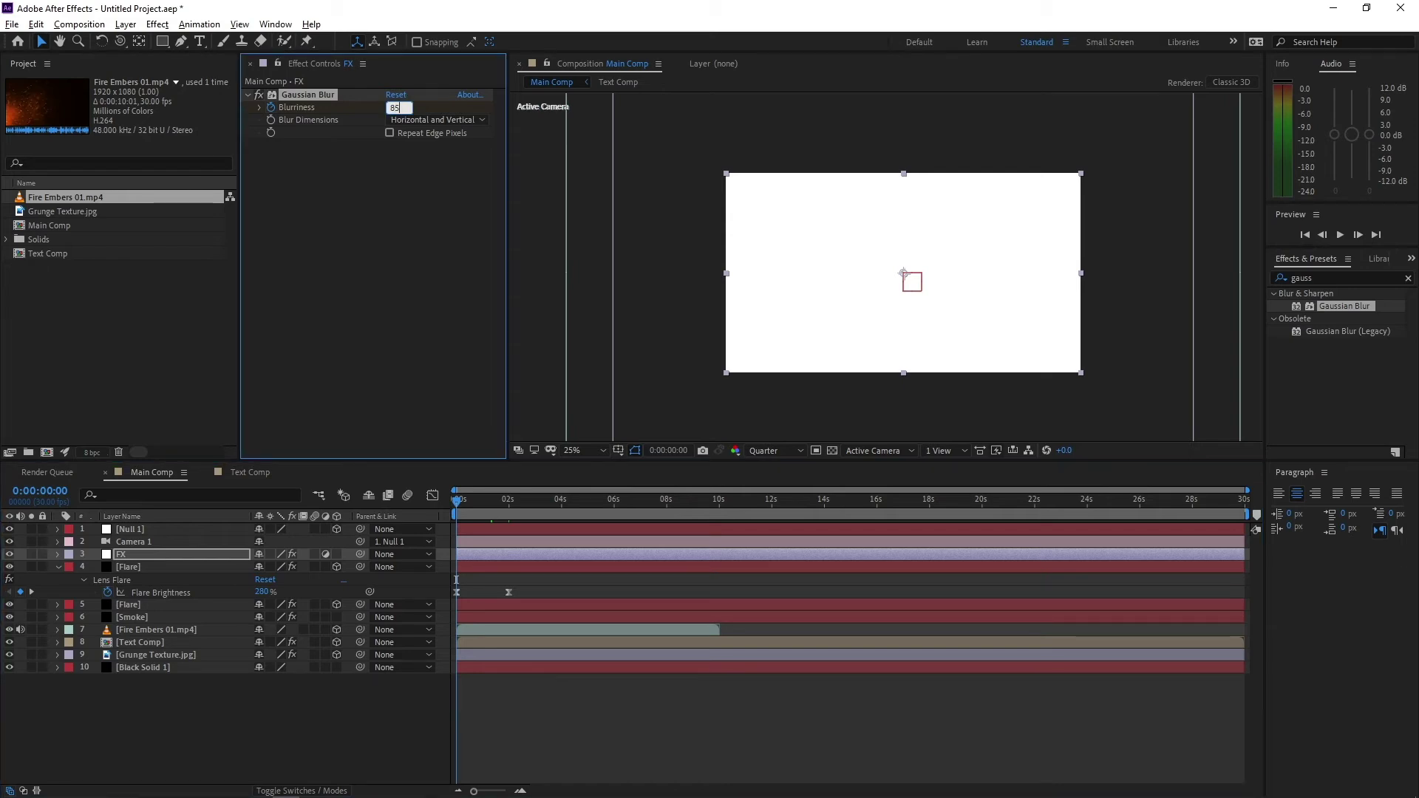
pyautogui.press('Return')
# Ease into the Blurriness keyframe at 2 seconds and preview the blurred opening.
pyautogui.moveTo(462, 502); pyautogui.dragTo(495, 501)
pyautogui.press('u')
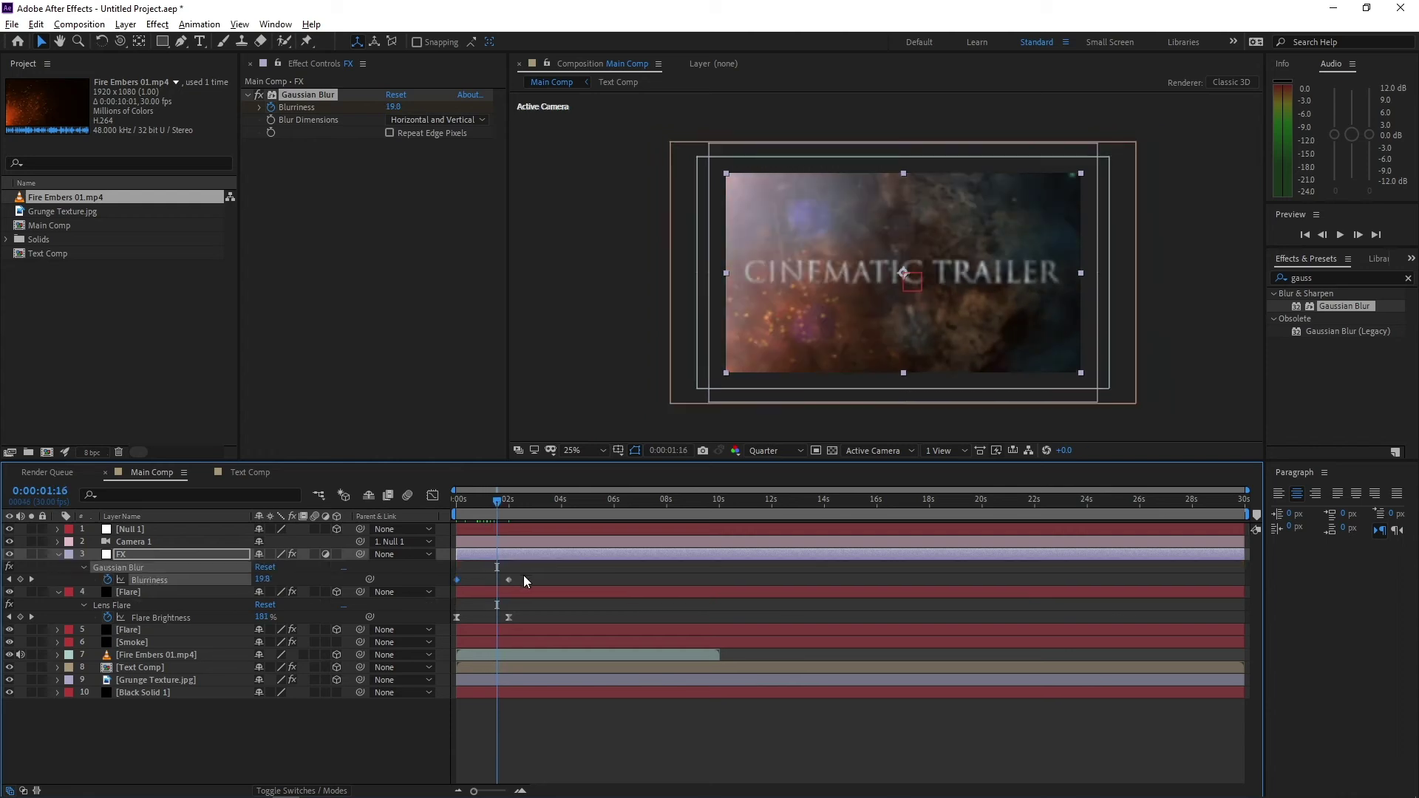
pyautogui.click(508, 580)
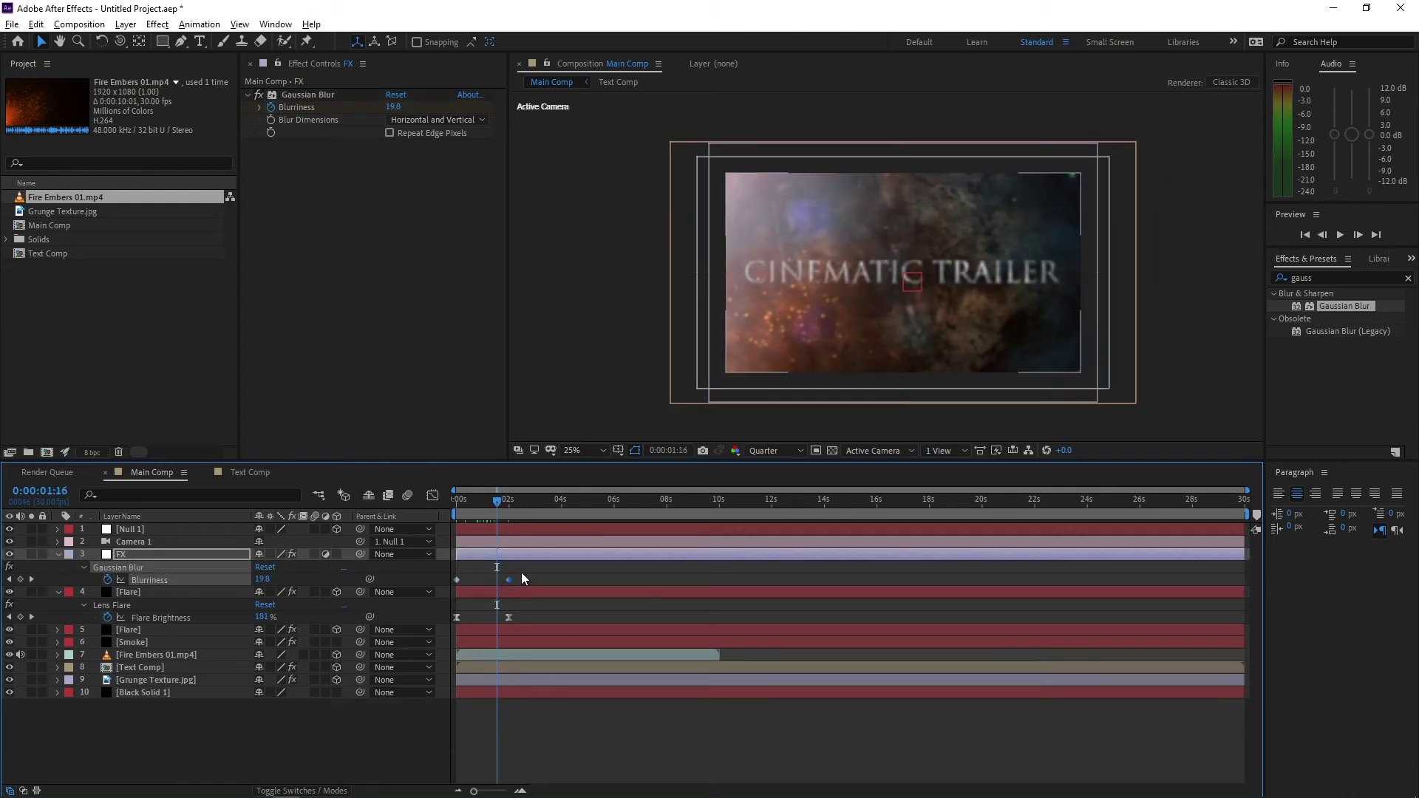
pyautogui.click(495, 585)
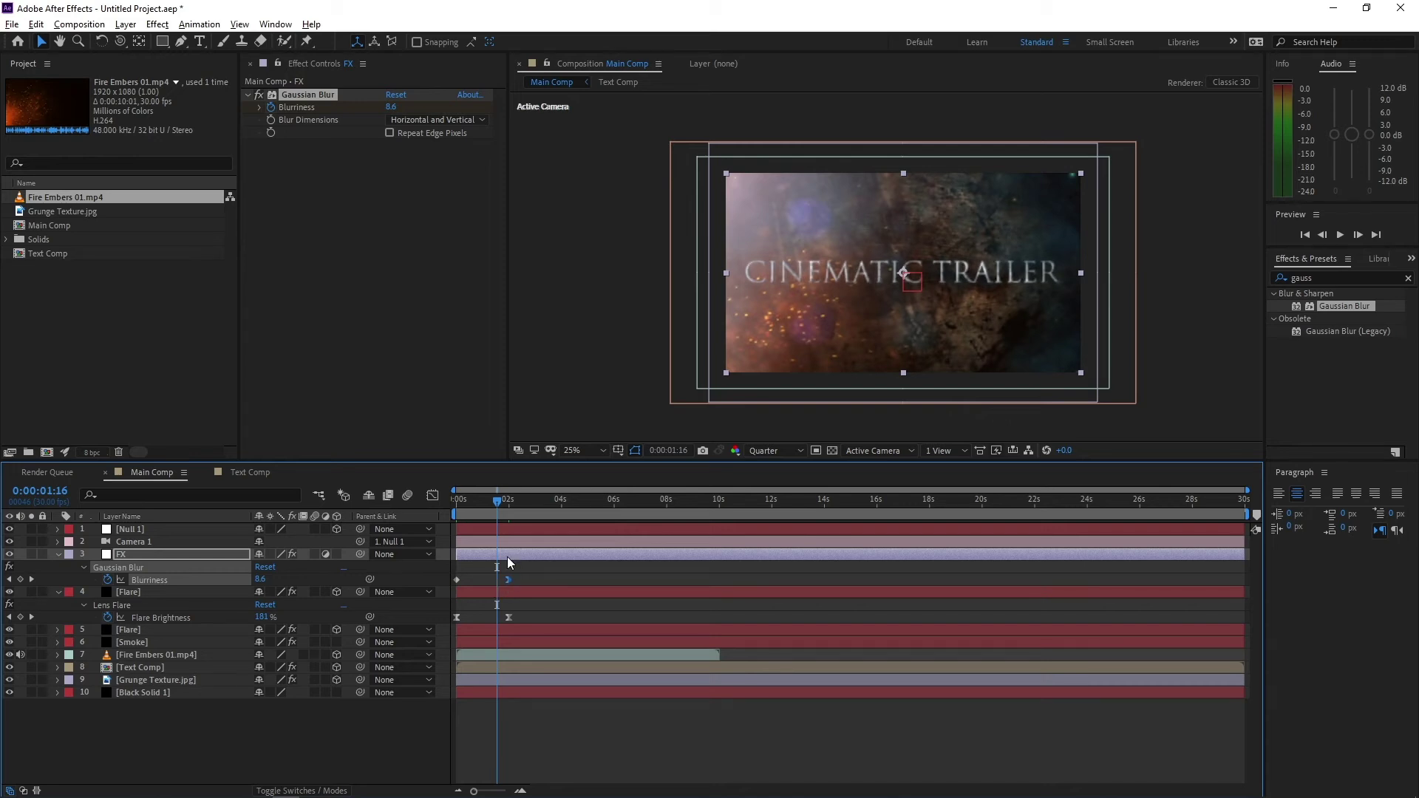
pyautogui.moveTo(458, 505); pyautogui.dragTo(534, 507)
# Add Adjustment Layer 1 from the Solids folder above the FX layer and make it act as an adjustment layer.
pyautogui.click(132, 553)
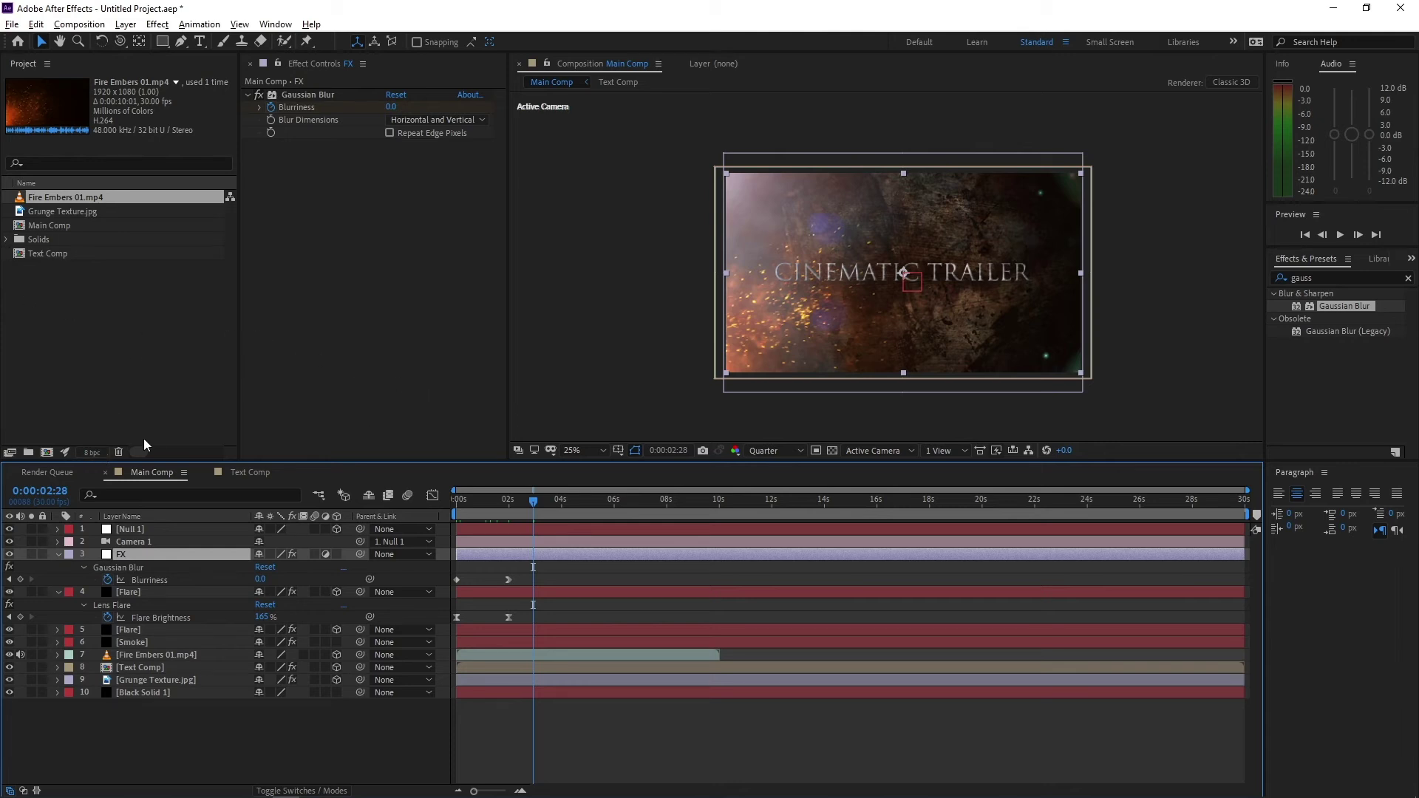
pyautogui.click(6, 247)
pyautogui.click(7, 239)
pyautogui.moveTo(104, 254); pyautogui.dragTo(326, 556)
pyautogui.click(325, 554)
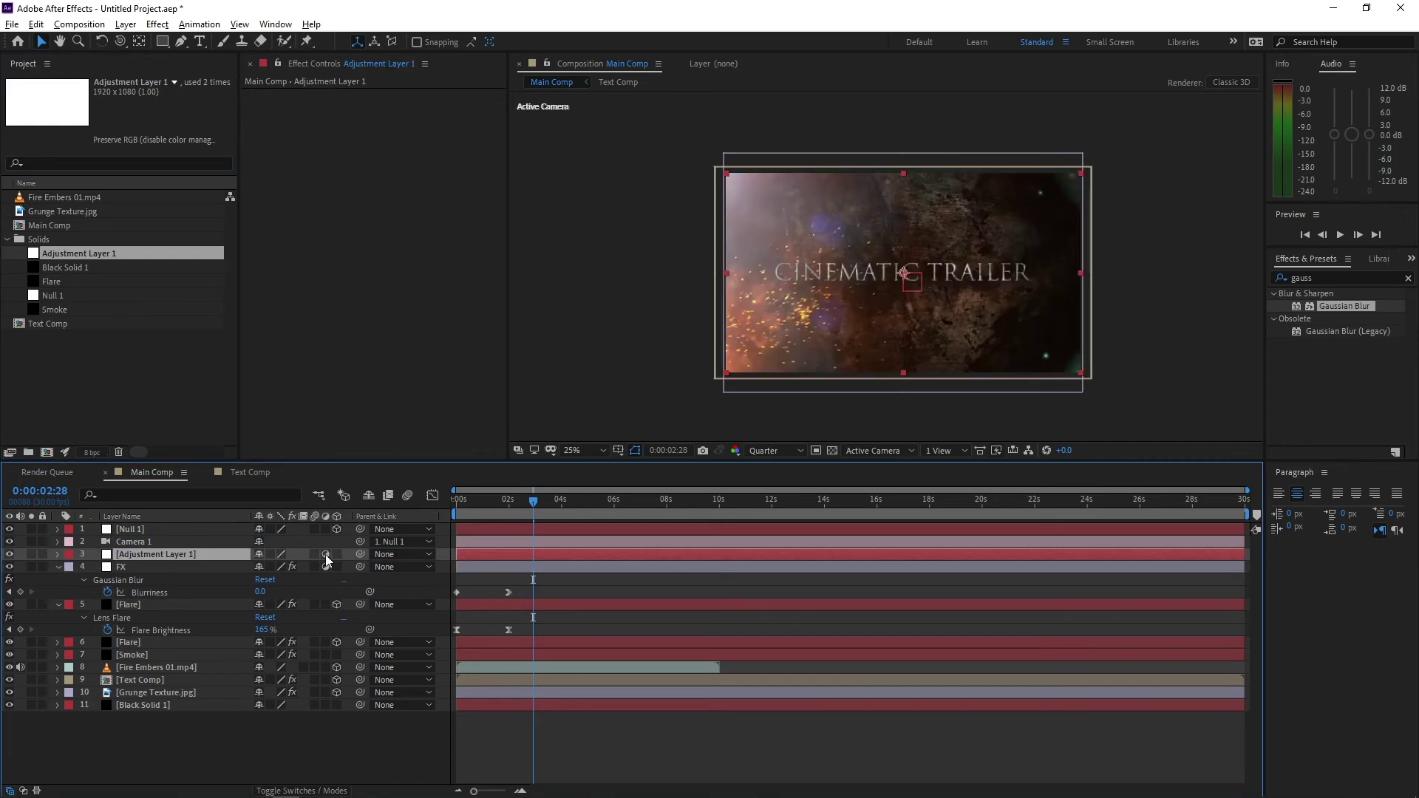
# Apply Levels to the new adjustment layer with Input Black 17 and Input White 199, and preview the opening.
pyautogui.click(1318, 276)
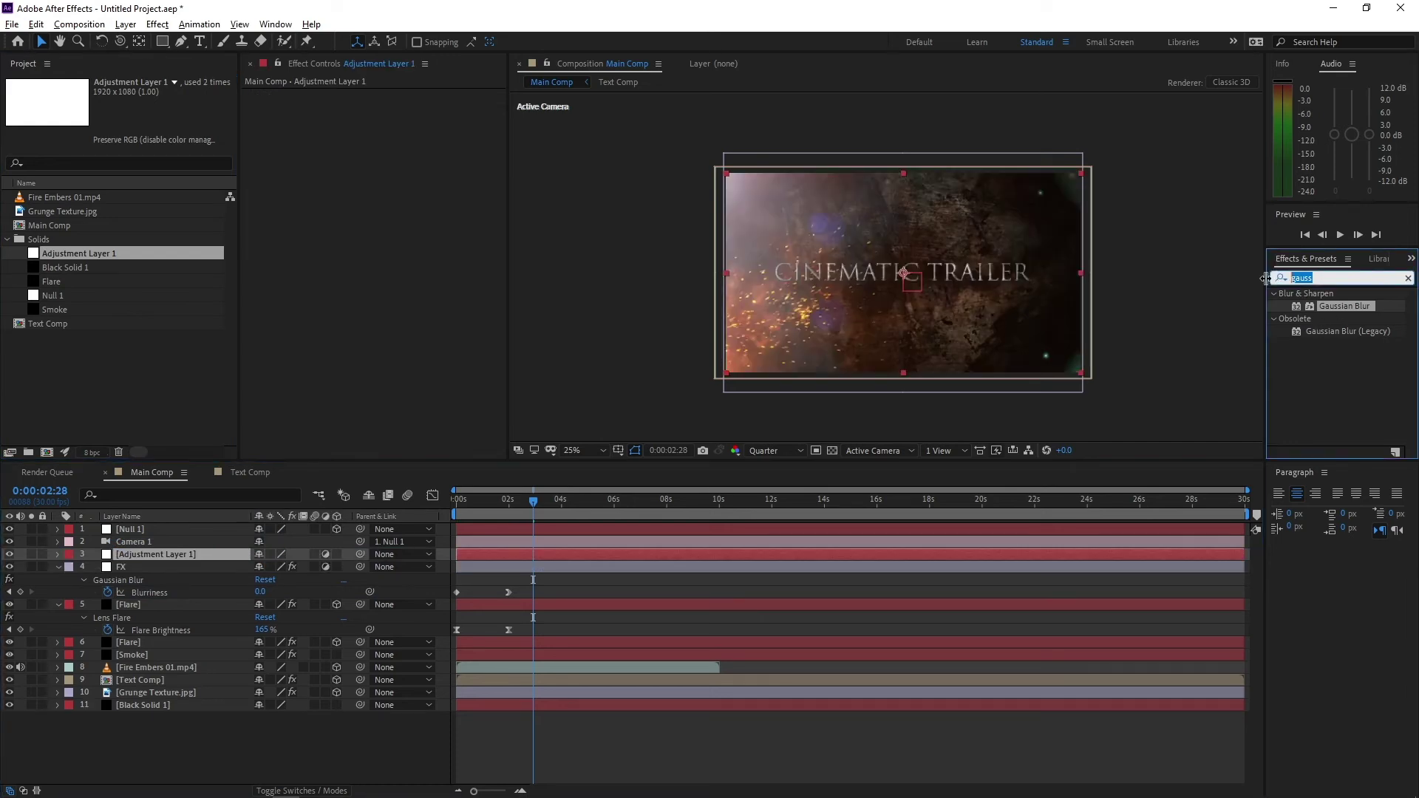
pyautogui.write('leve')
pyautogui.moveTo(1331, 369); pyautogui.dragTo(426, 182)
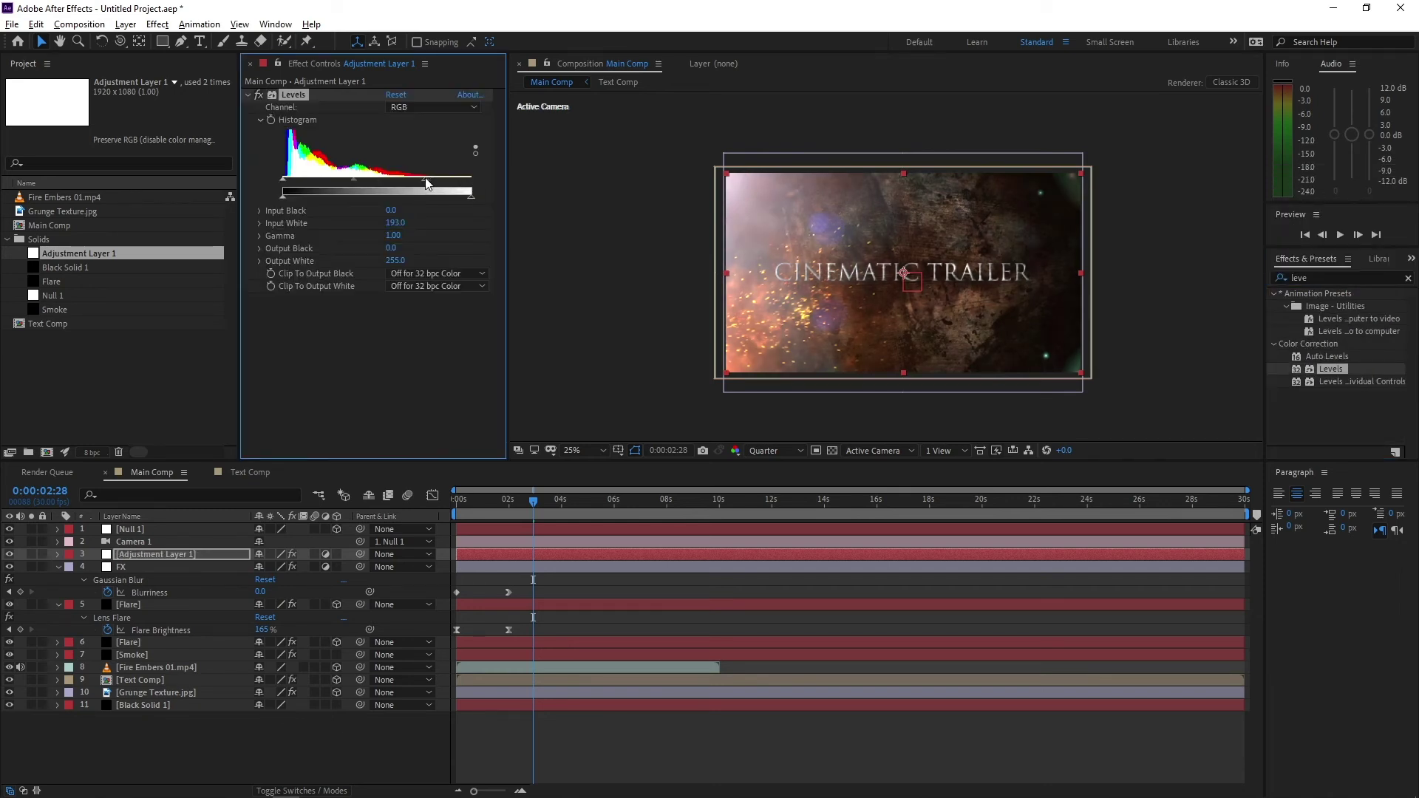
pyautogui.moveTo(294, 181); pyautogui.dragTo(299, 180)
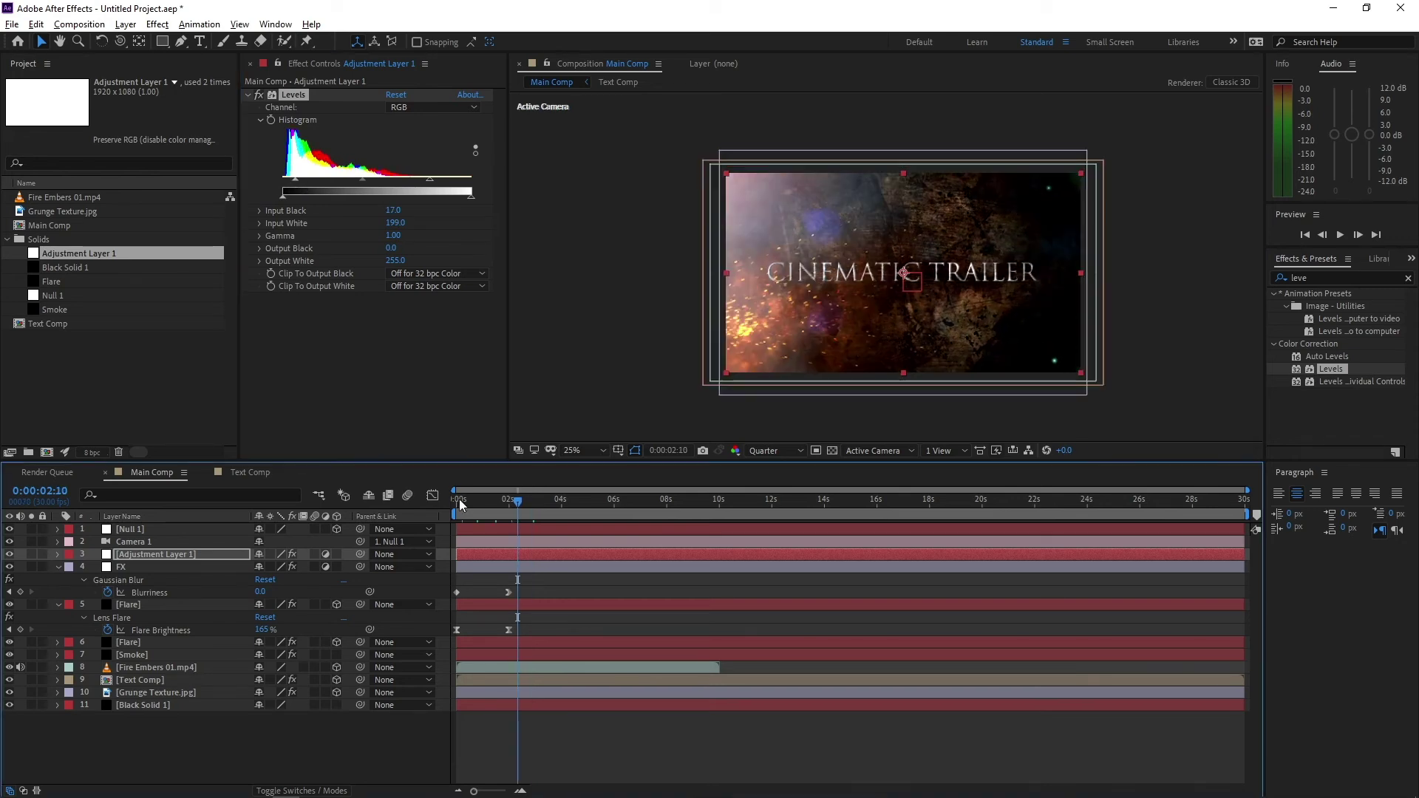
pyautogui.moveTo(459, 505); pyautogui.dragTo(545, 505)
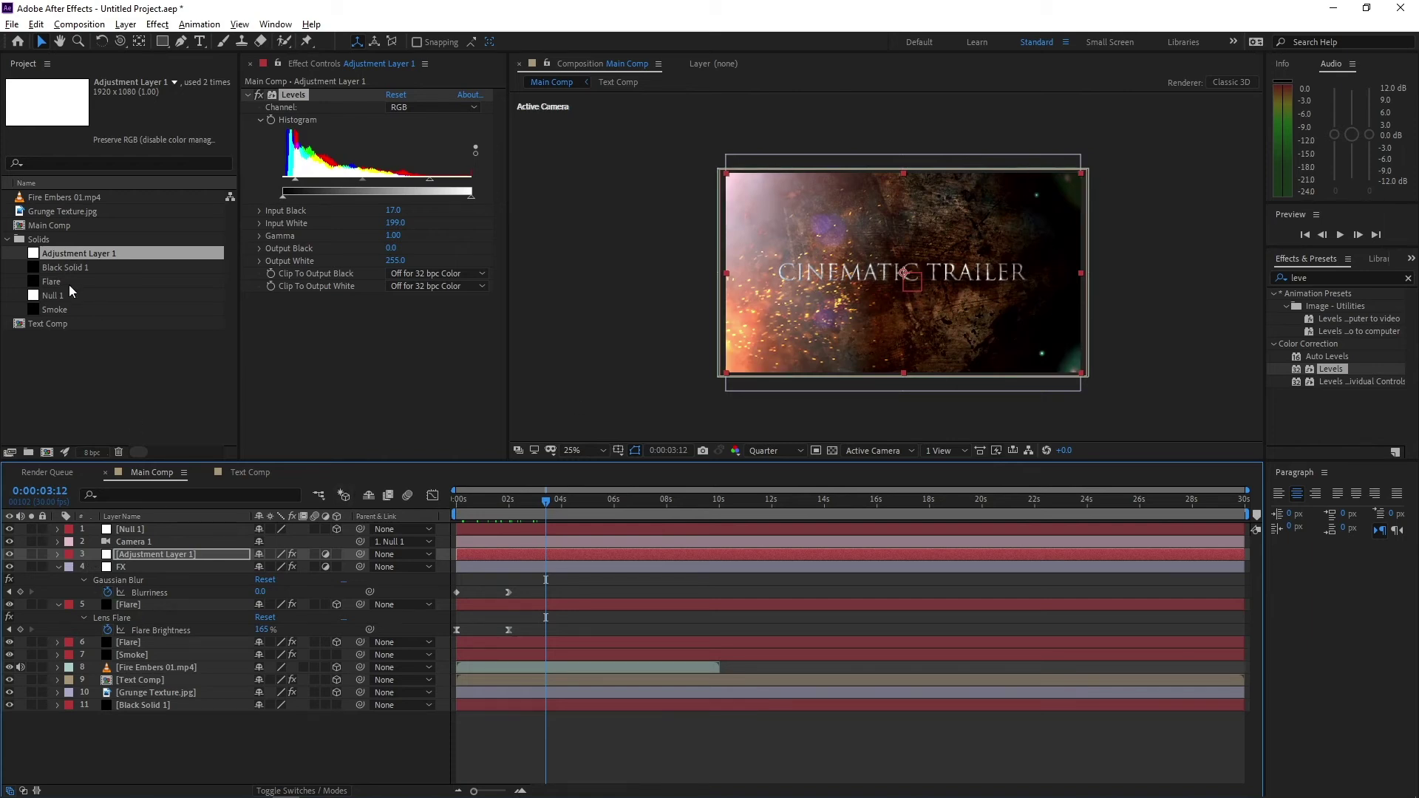
# Add another Flare solid from the project directly below the FX layer and set its blending mode to Add.
pyautogui.moveTo(70, 279); pyautogui.dragTo(171, 580)
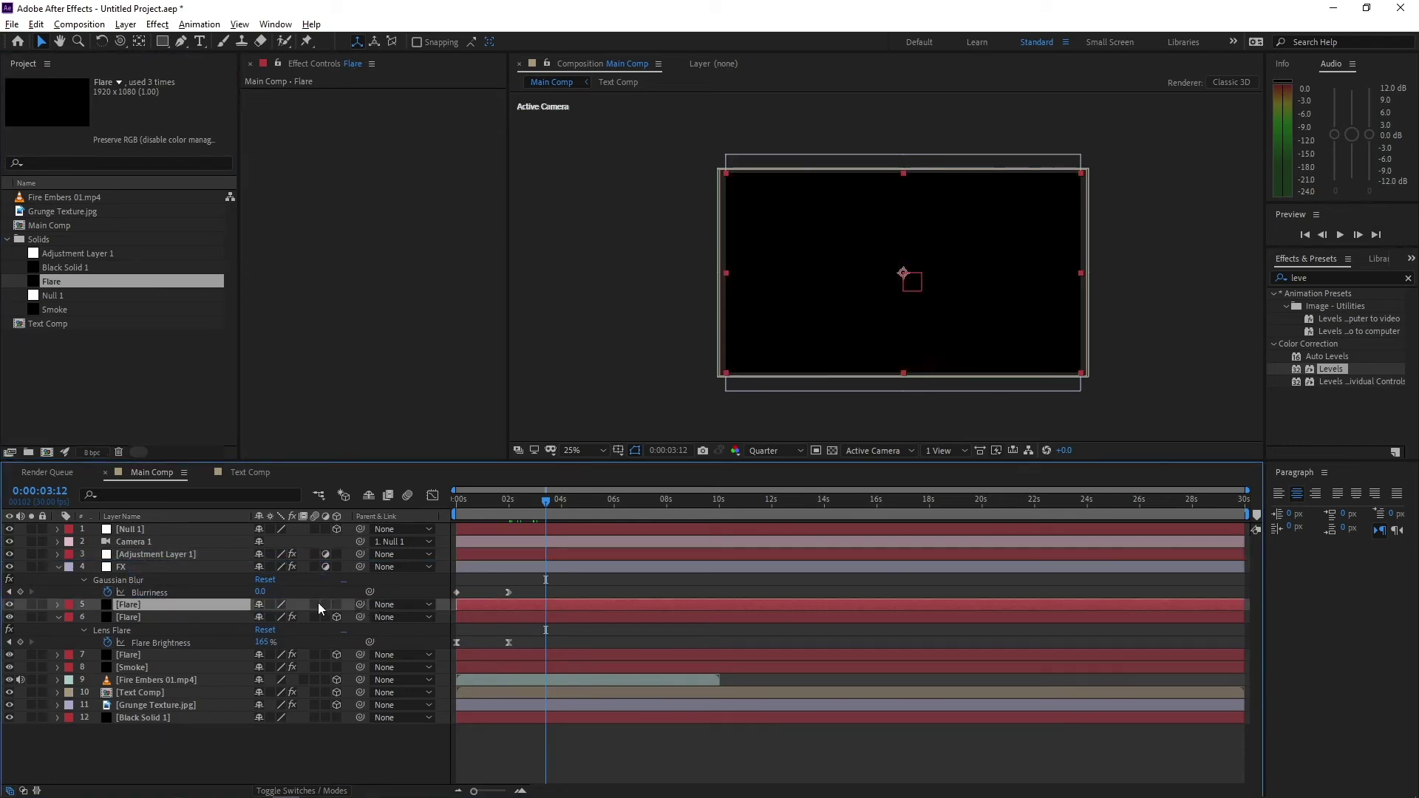
pyautogui.click(300, 791)
pyautogui.click(275, 606)
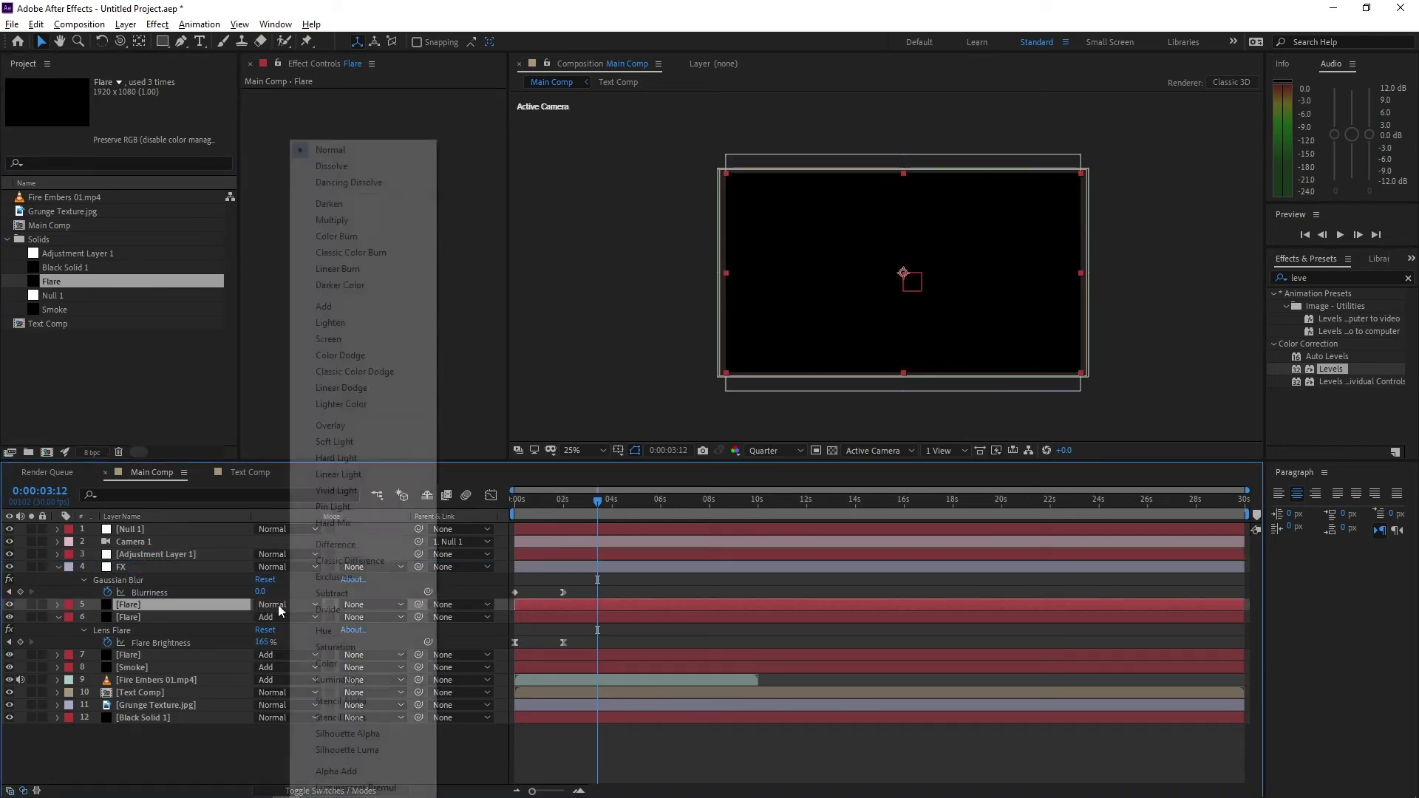
pyautogui.click(325, 307)
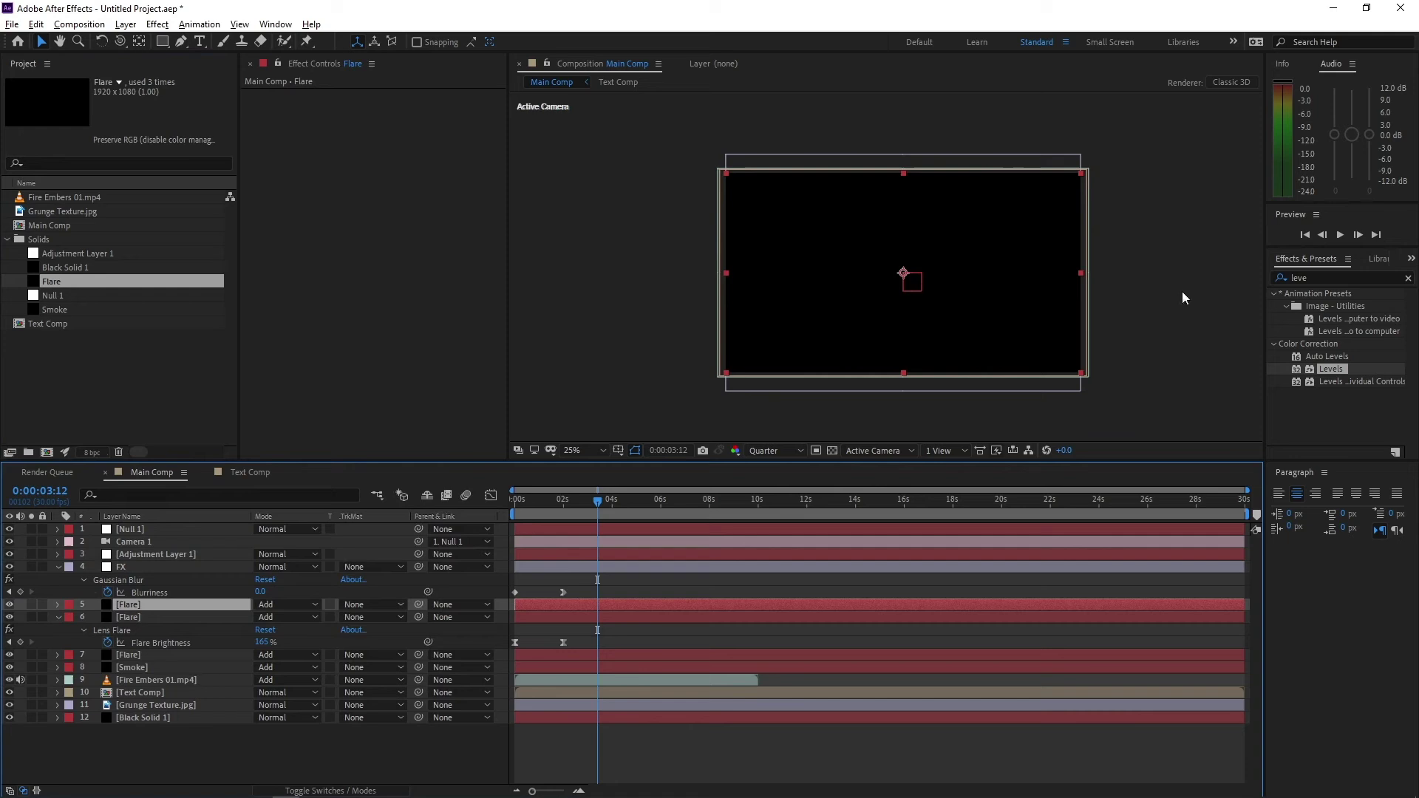
# Apply Lens Flare to the new Flare layer, with its center on the title at about 960, 536 and brightness 90%.
pyautogui.click(1281, 280)
pyautogui.write('lens fla')
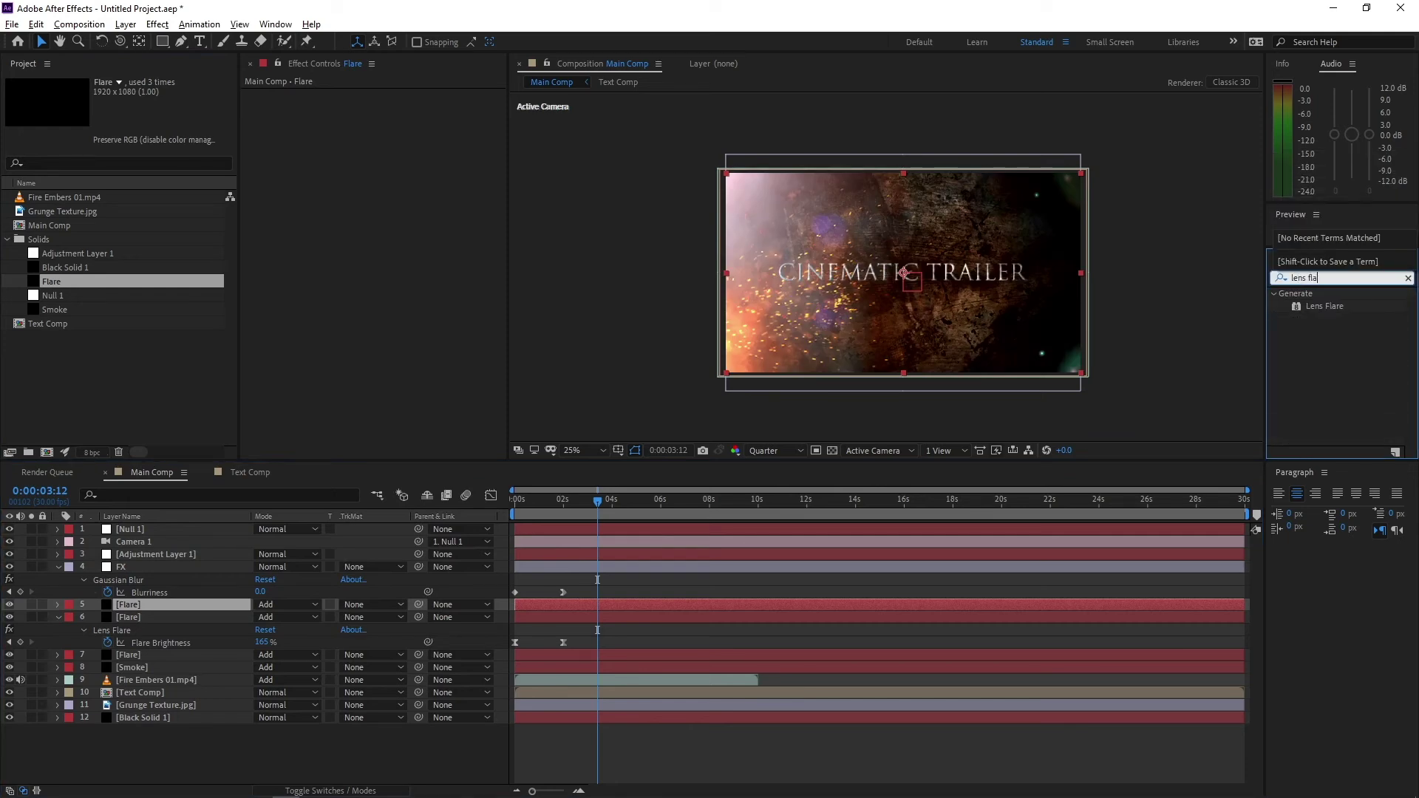
pyautogui.doubleClick(1325, 306)
pyautogui.moveTo(869, 255); pyautogui.dragTo(904, 273)
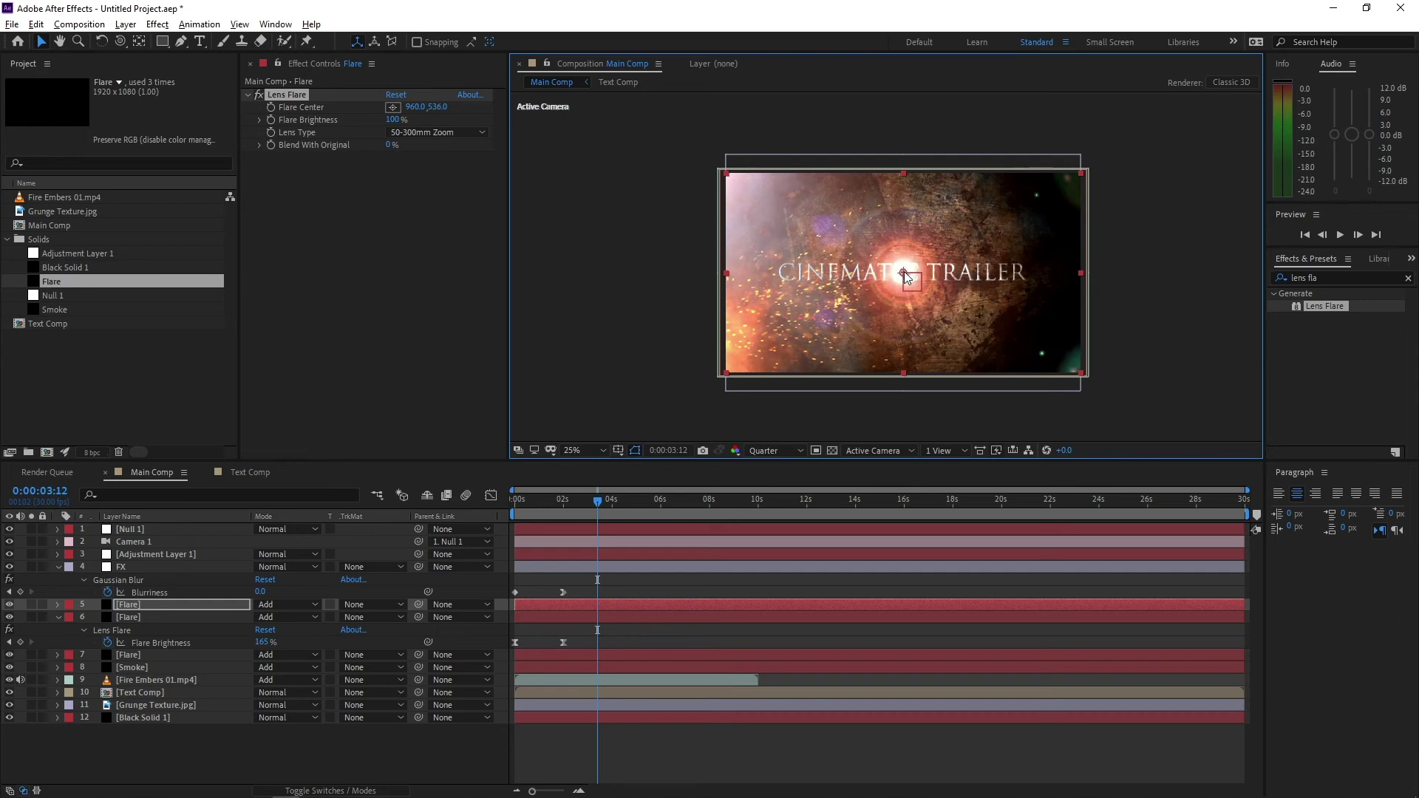
pyautogui.click(392, 119)
pyautogui.write('90')
pyautogui.press('Return')
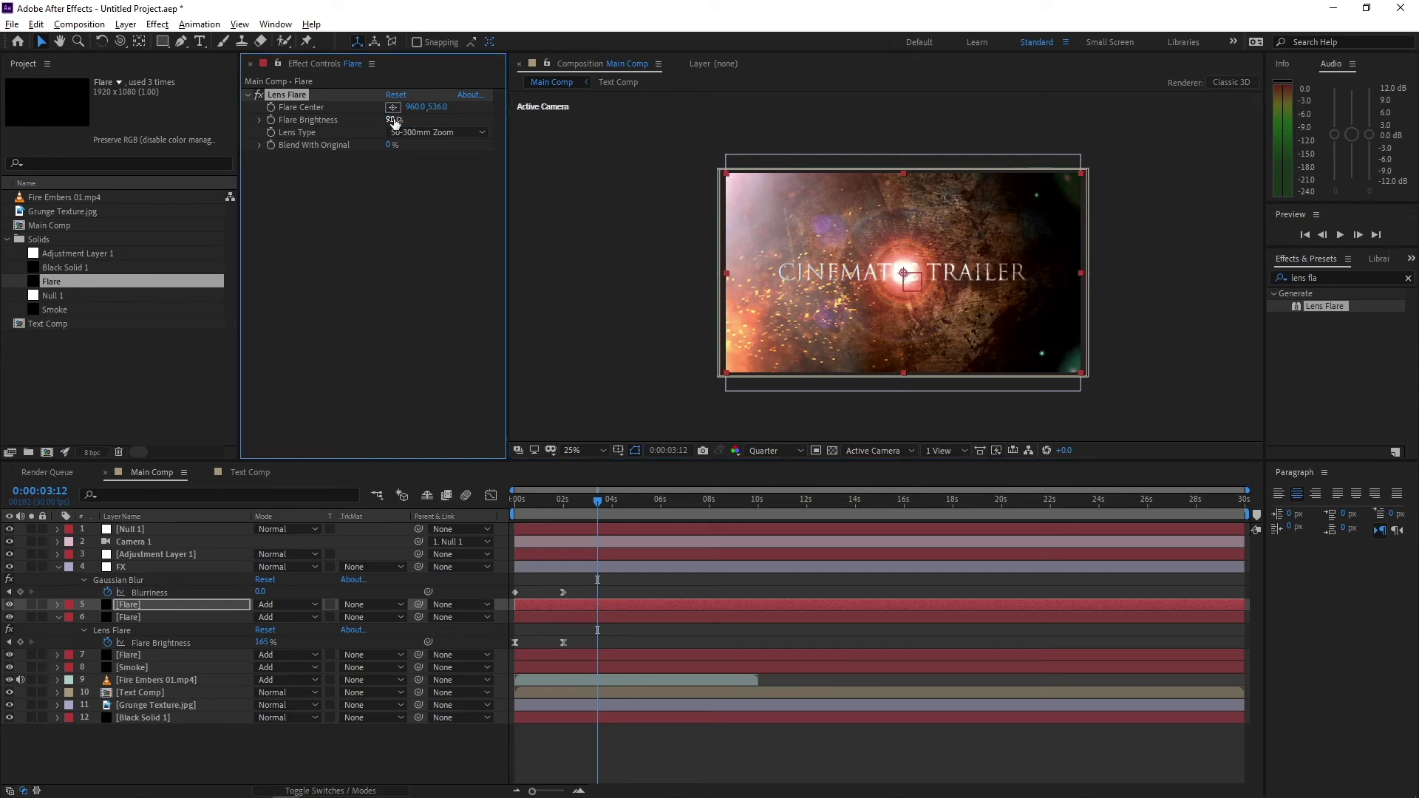
# Shrink the new Flare layer and flatten it vertically into a thin horizontal light streak across the title.
pyautogui.click(778, 252)
pyautogui.moveTo(777, 251); pyautogui.dragTo(806, 262)
pyautogui.scroll(1, 806, 262)
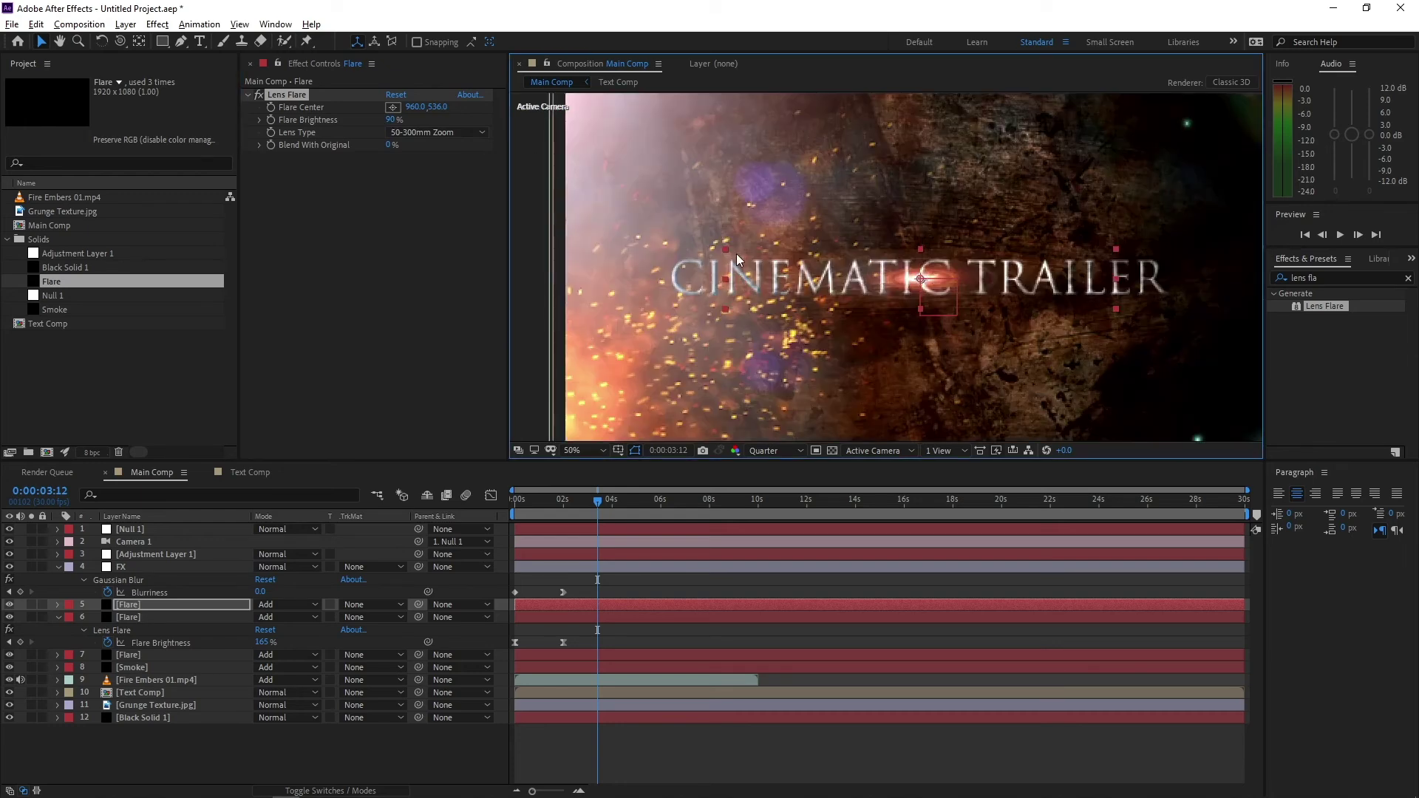
pyautogui.moveTo(727, 264); pyautogui.dragTo(725, 279)
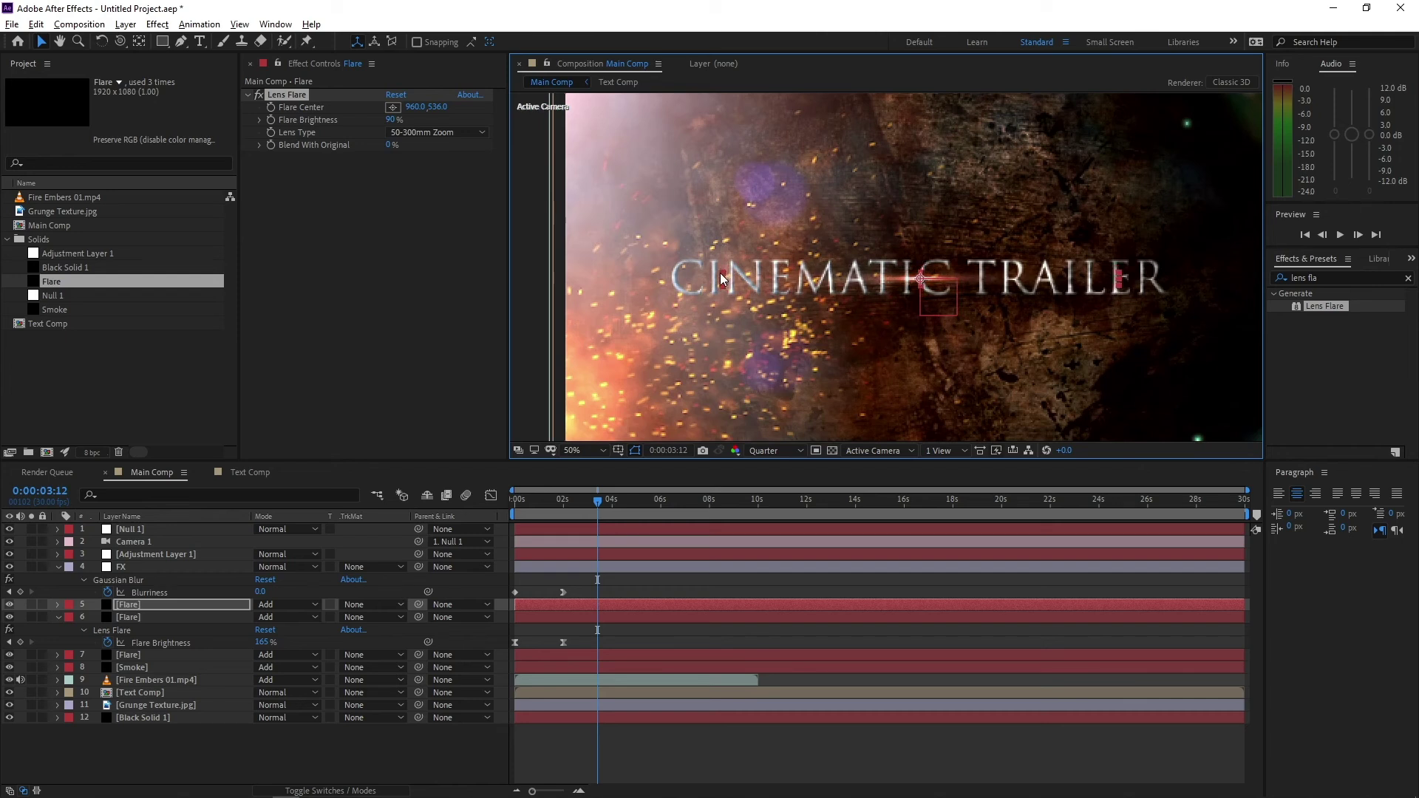
# Move the streak to the title's right end at about 1492, 490, and place a duplicate at the left end at about 388, 576.
pyautogui.moveTo(724, 278); pyautogui.dragTo(1035, 262)
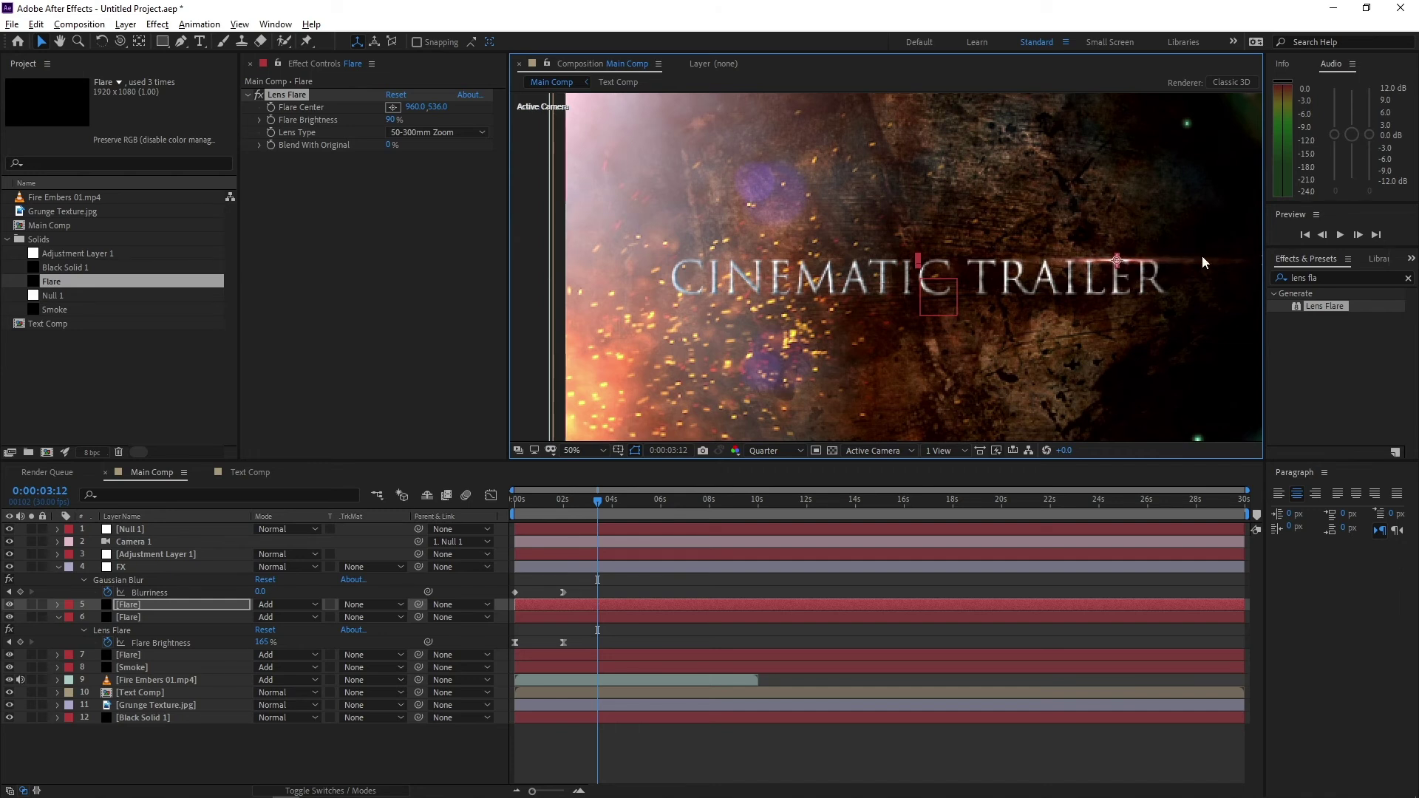
pyautogui.hotkey('ctrl', 'd')
pyautogui.moveTo(1119, 261)
pyautogui.mouseDown()
pyautogui.moveTo(934, 287)
pyautogui.moveTo(741, 291)
pyautogui.mouseUp()
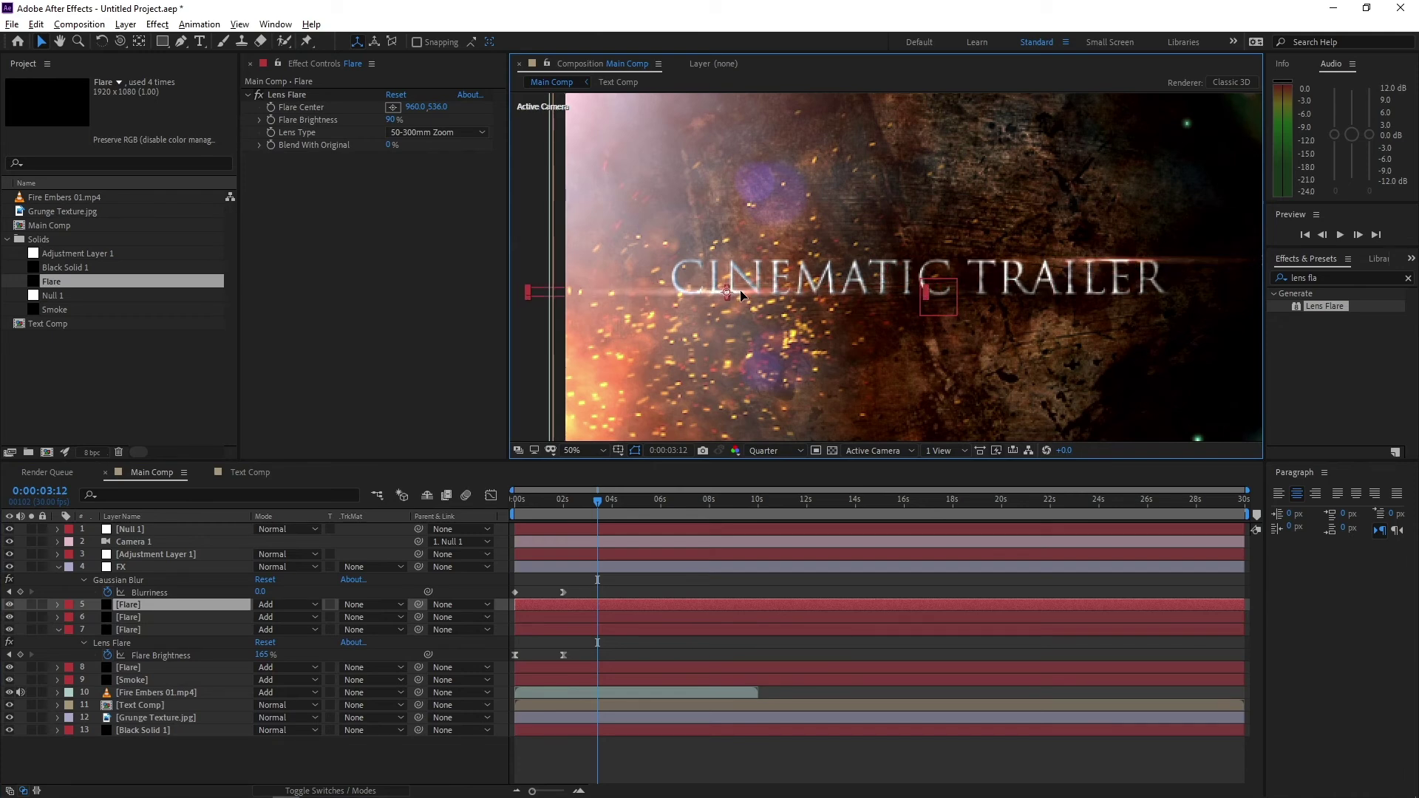
# Add Position keyframes to both streak Flare layers at 0:00:05:00 and 0:00:02:01.
pyautogui.click(635, 499)
pyautogui.click(638, 502)
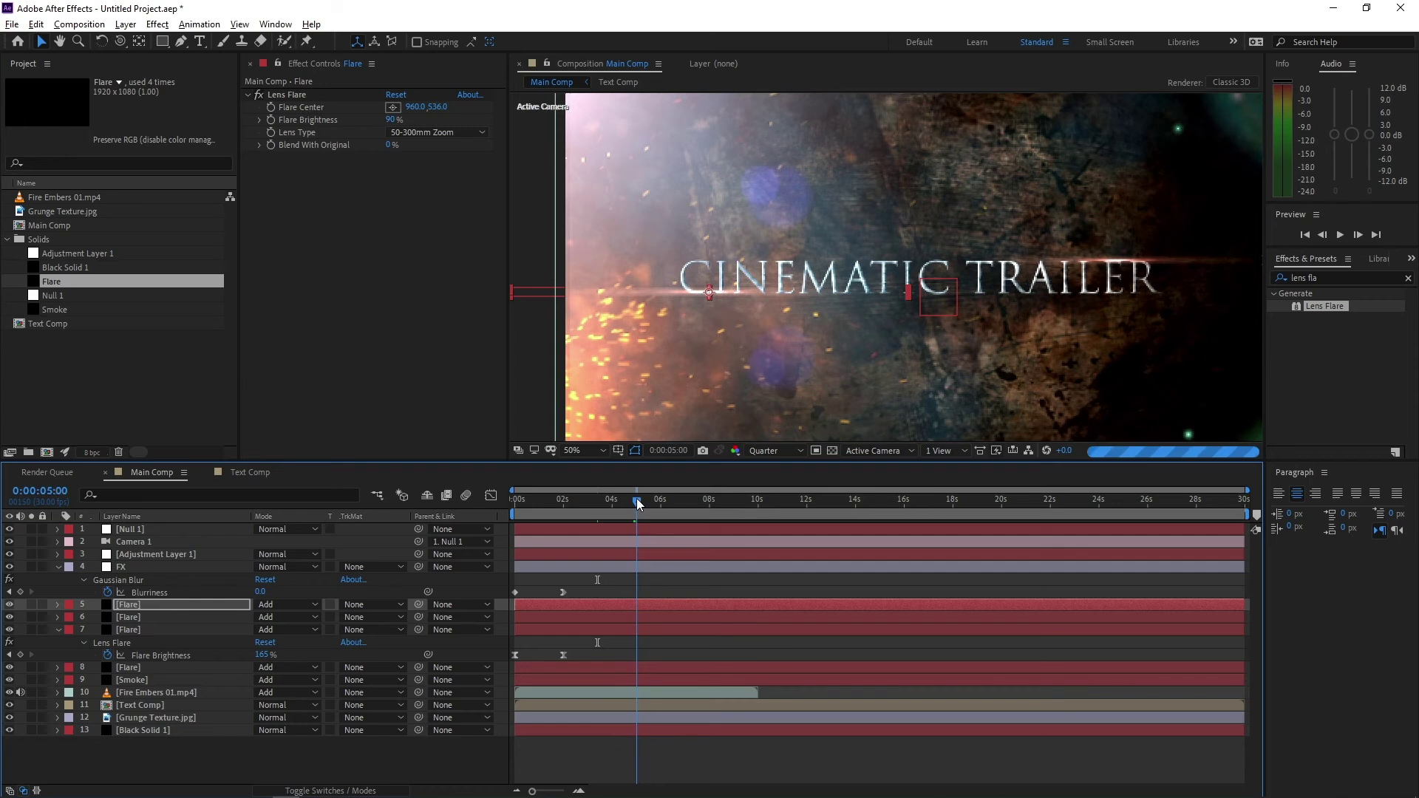
pyautogui.keyDown('shift'); pyautogui.click(165, 618); pyautogui.keyUp('shift')
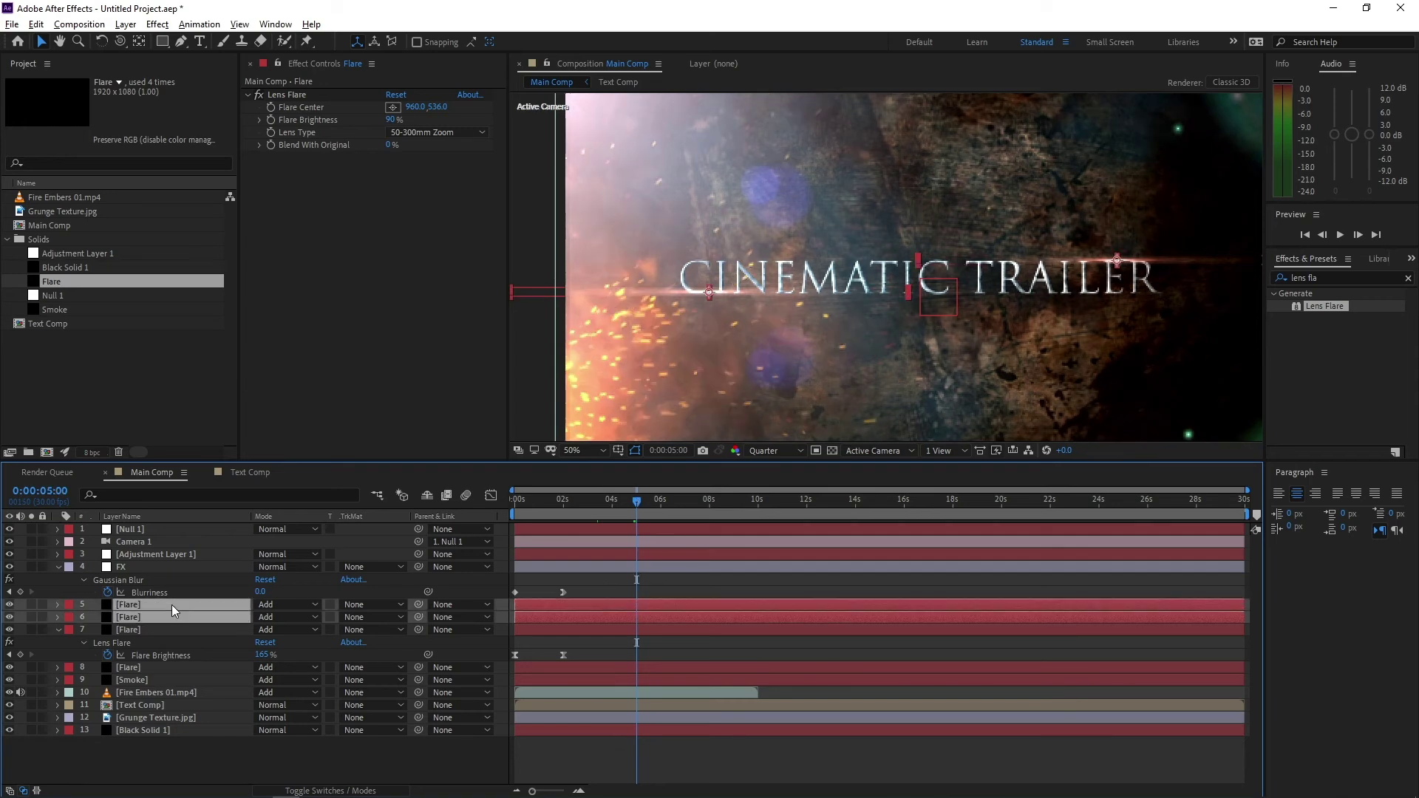
pyautogui.press('p')
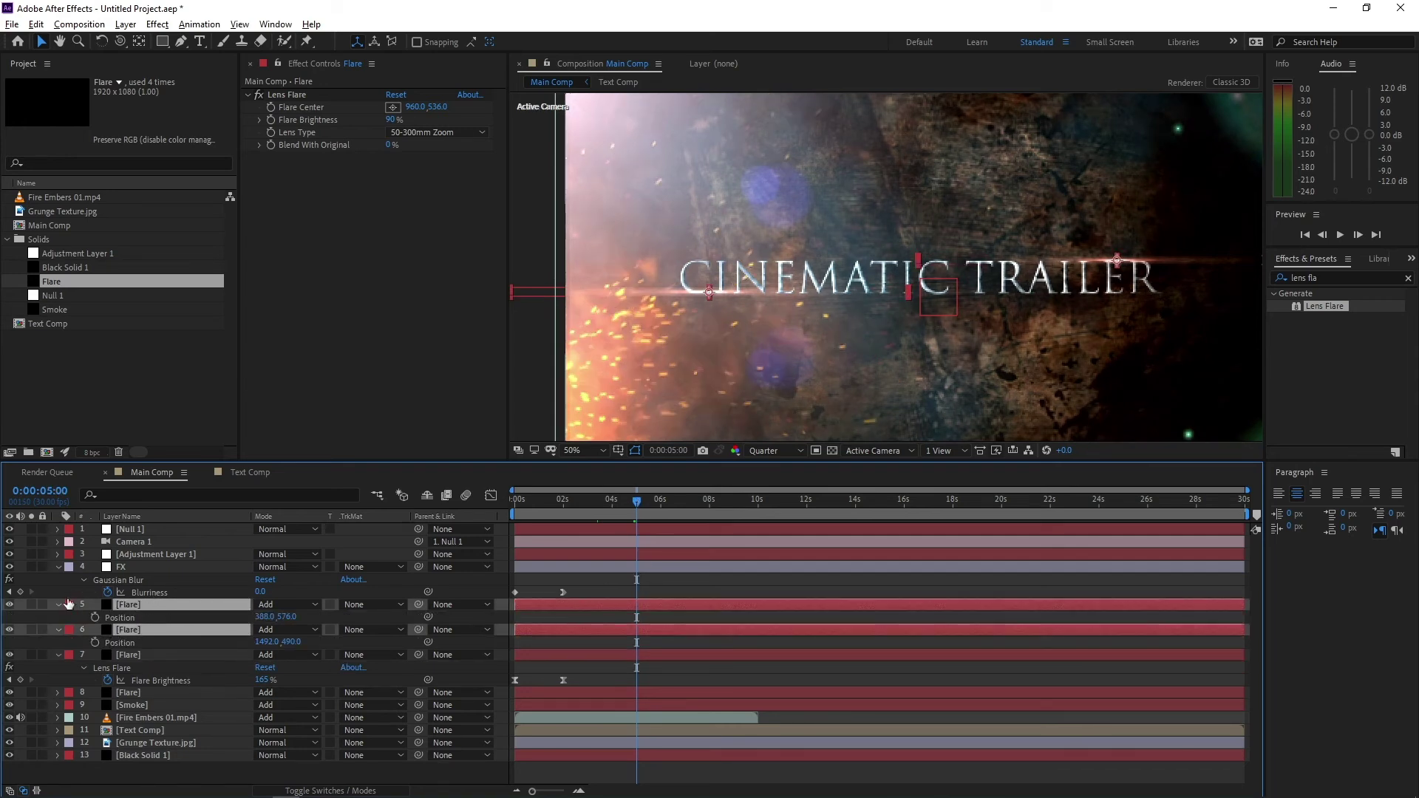
pyautogui.click(94, 617)
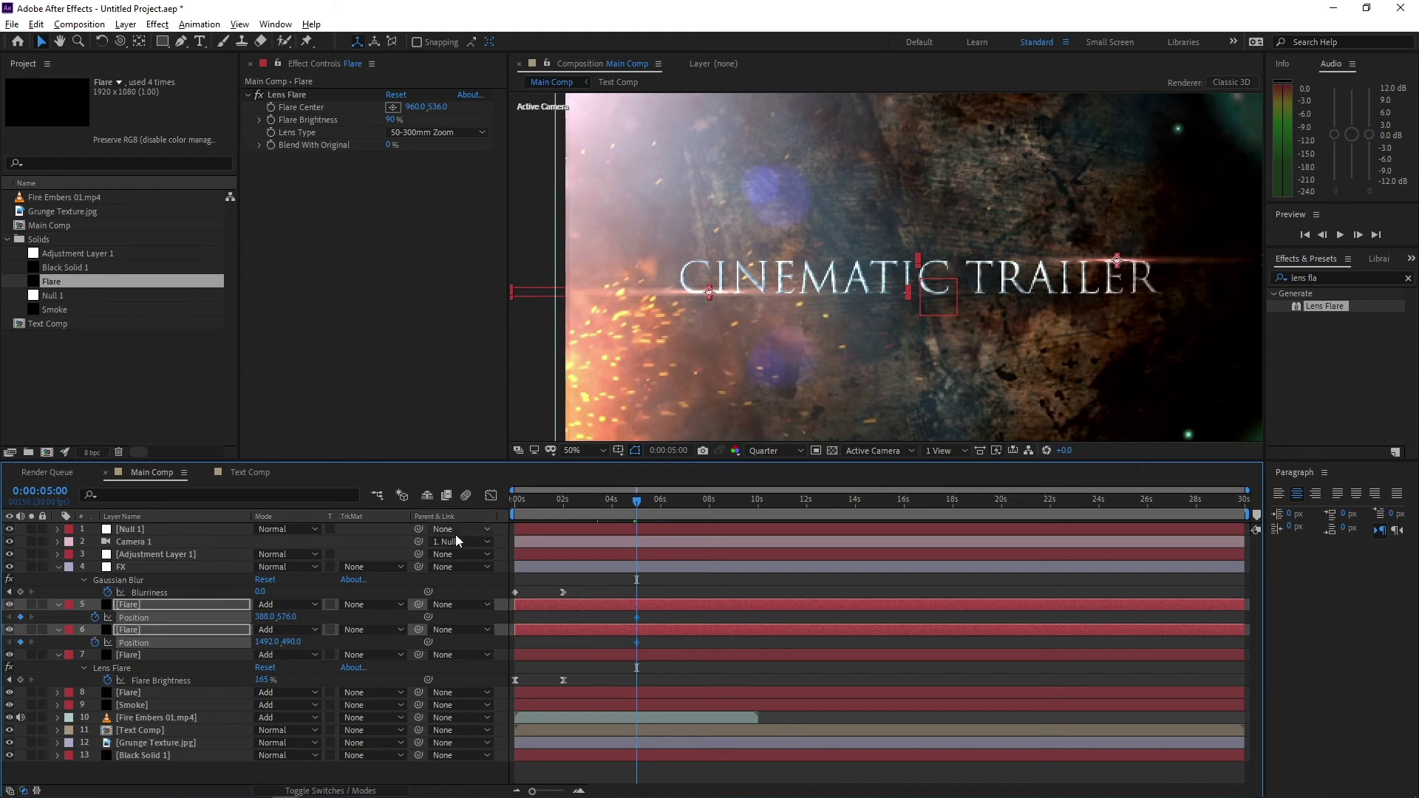
pyautogui.moveTo(515, 505); pyautogui.dragTo(565, 502)
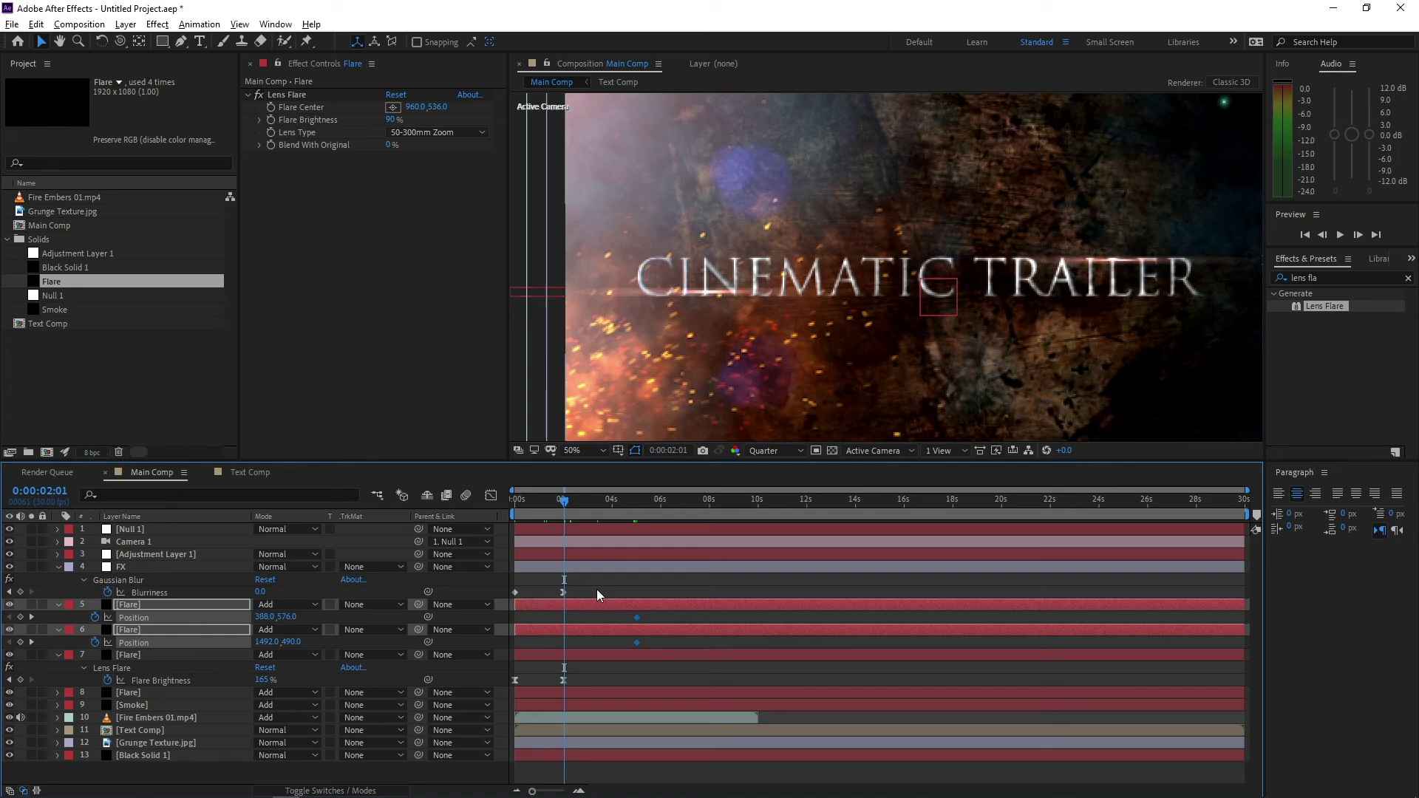
pyautogui.click(20, 617)
pyautogui.keyDown('shift'); pyautogui.click(20, 642); pyautogui.keyUp('shift')
# At 0:00:05:00, move the left streak inward to about 600, 576 and the right one to about 1282, 490, and check the motion.
pyautogui.click(636, 498)
pyautogui.click(706, 295)
pyautogui.moveTo(728, 296); pyautogui.dragTo(813, 296)
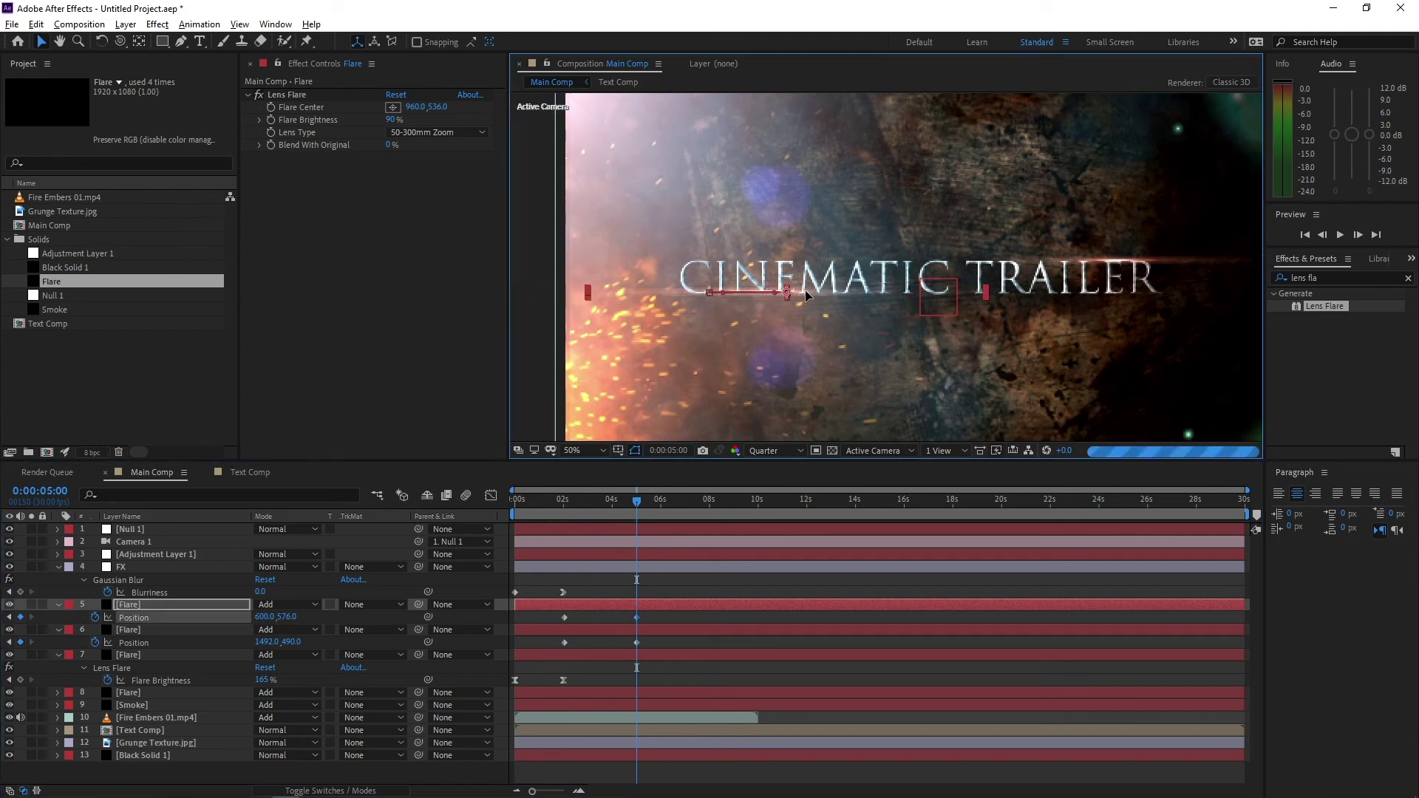
pyautogui.click(650, 639)
pyautogui.click(642, 629)
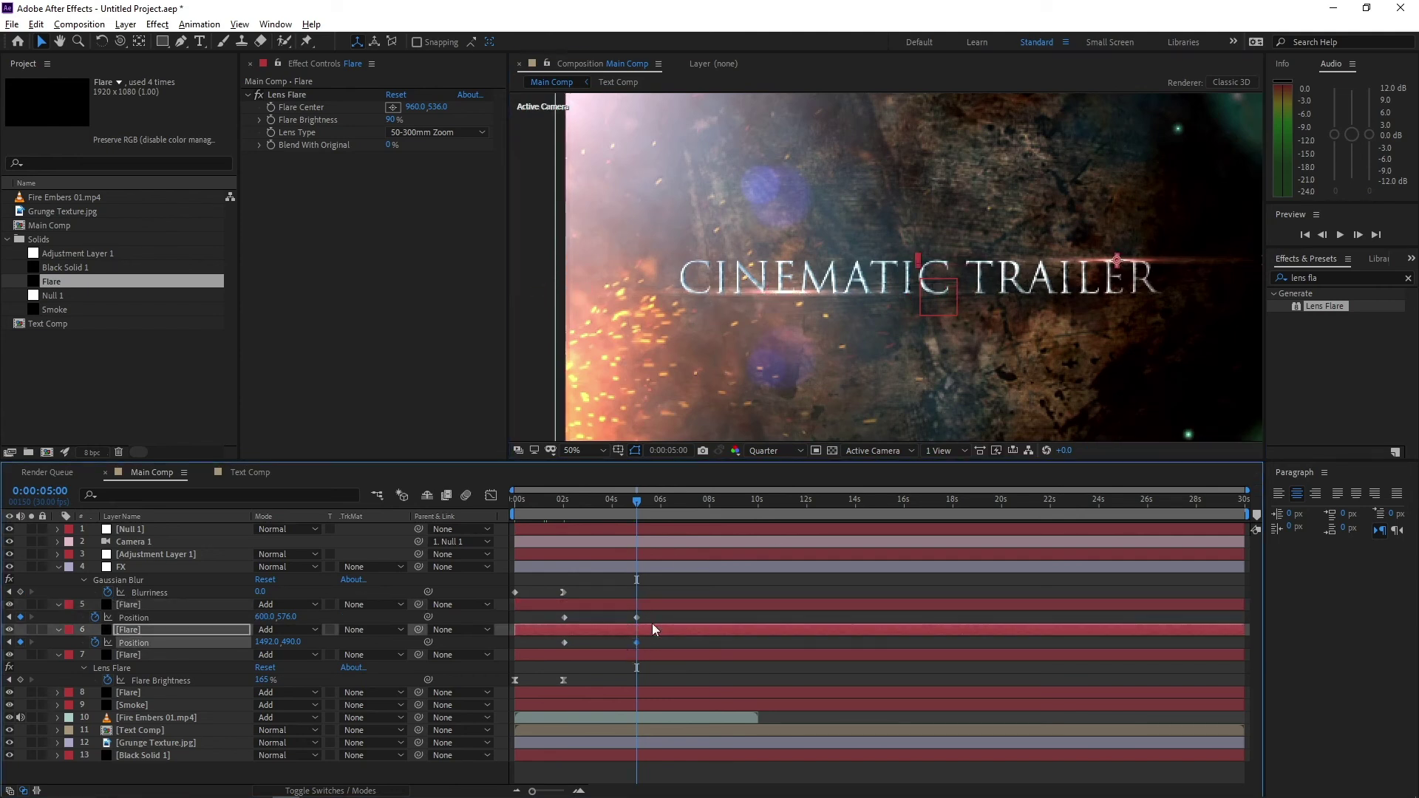
pyautogui.moveTo(1083, 264)
pyautogui.mouseDown()
pyautogui.moveTo(1035, 262)
pyautogui.moveTo(1065, 263)
pyautogui.mouseUp()
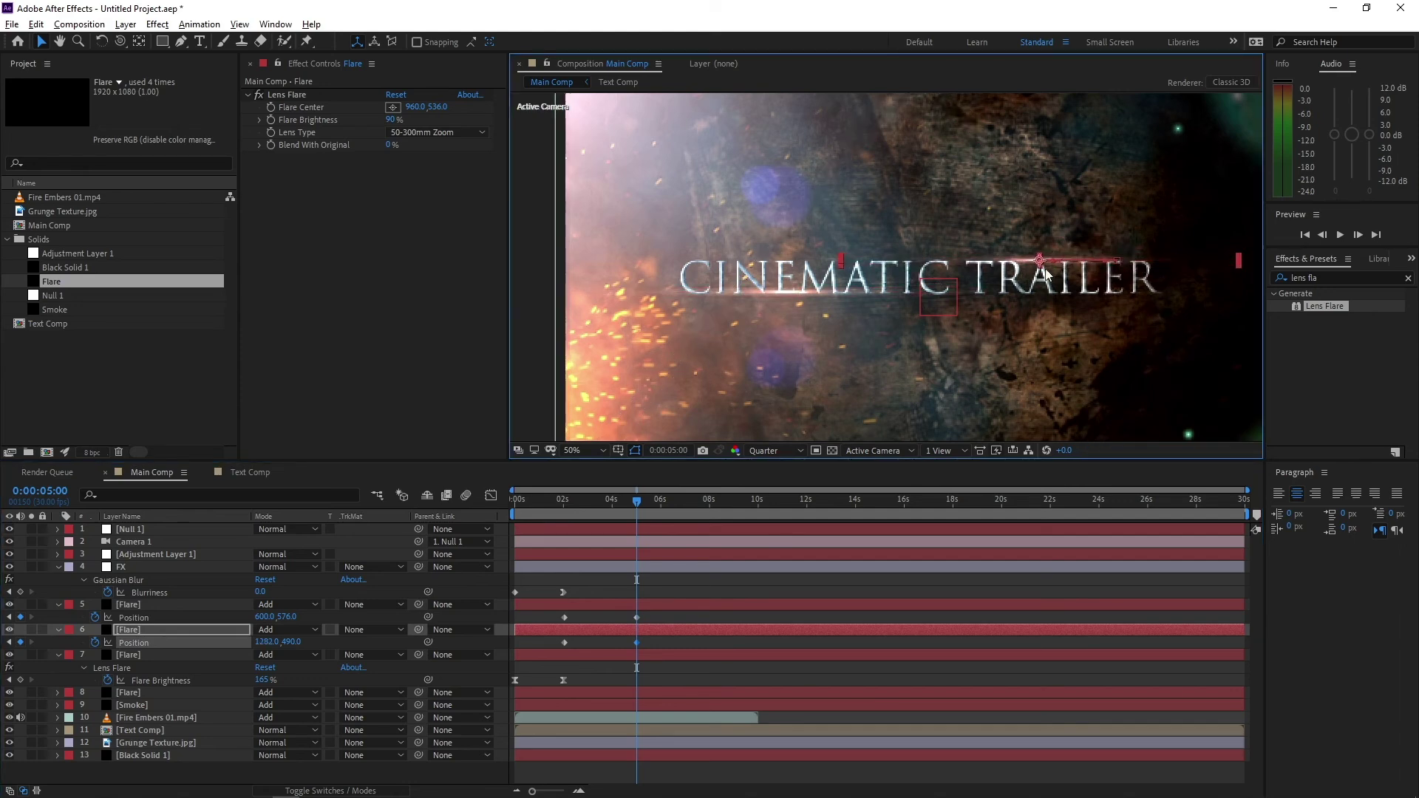
pyautogui.press(',')
pyautogui.press(',')
pyautogui.moveTo(638, 501); pyautogui.dragTo(596, 503)
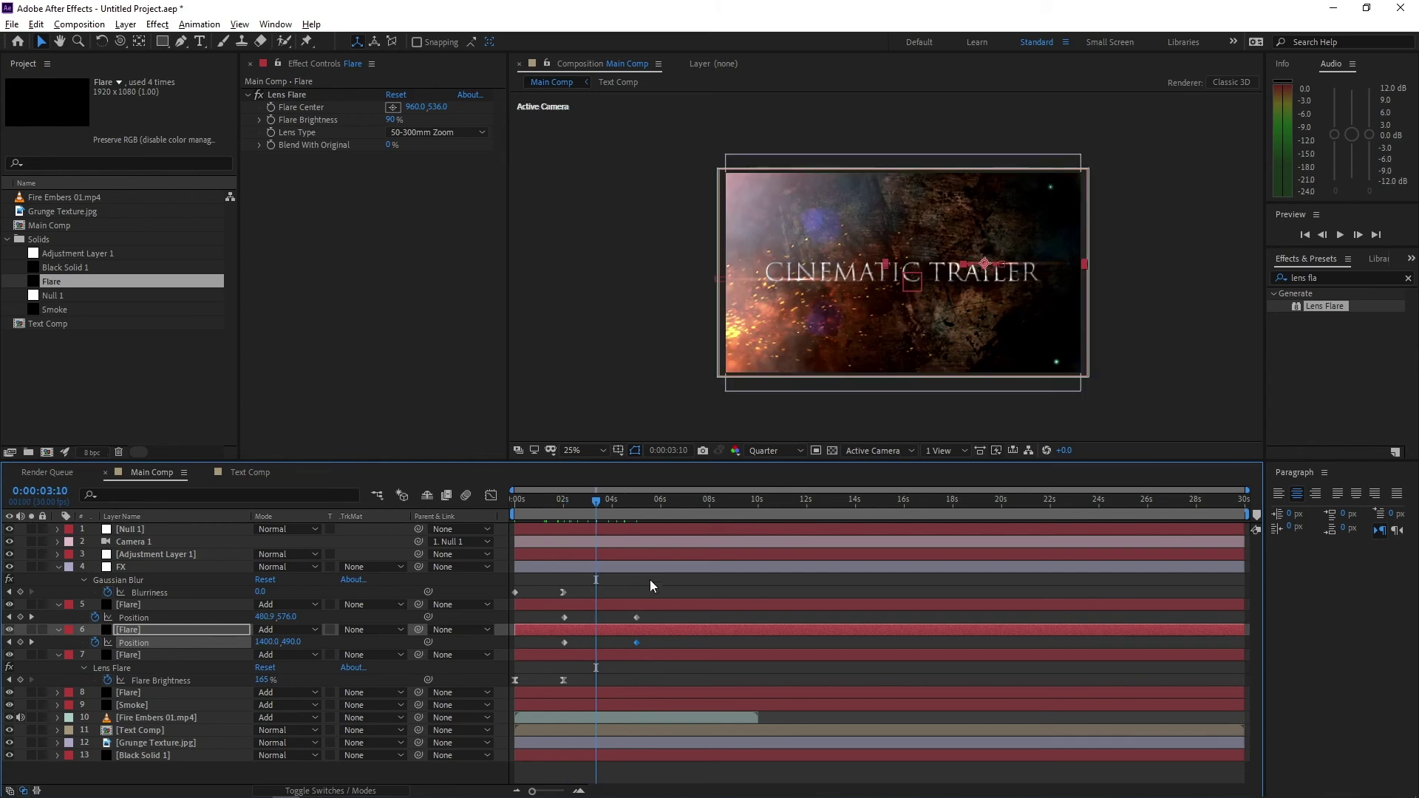
# Collapse all layer properties, duplicate the Grunge Texture.jpg layer and place the copy directly below the FX layer.
pyautogui.click(651, 590)
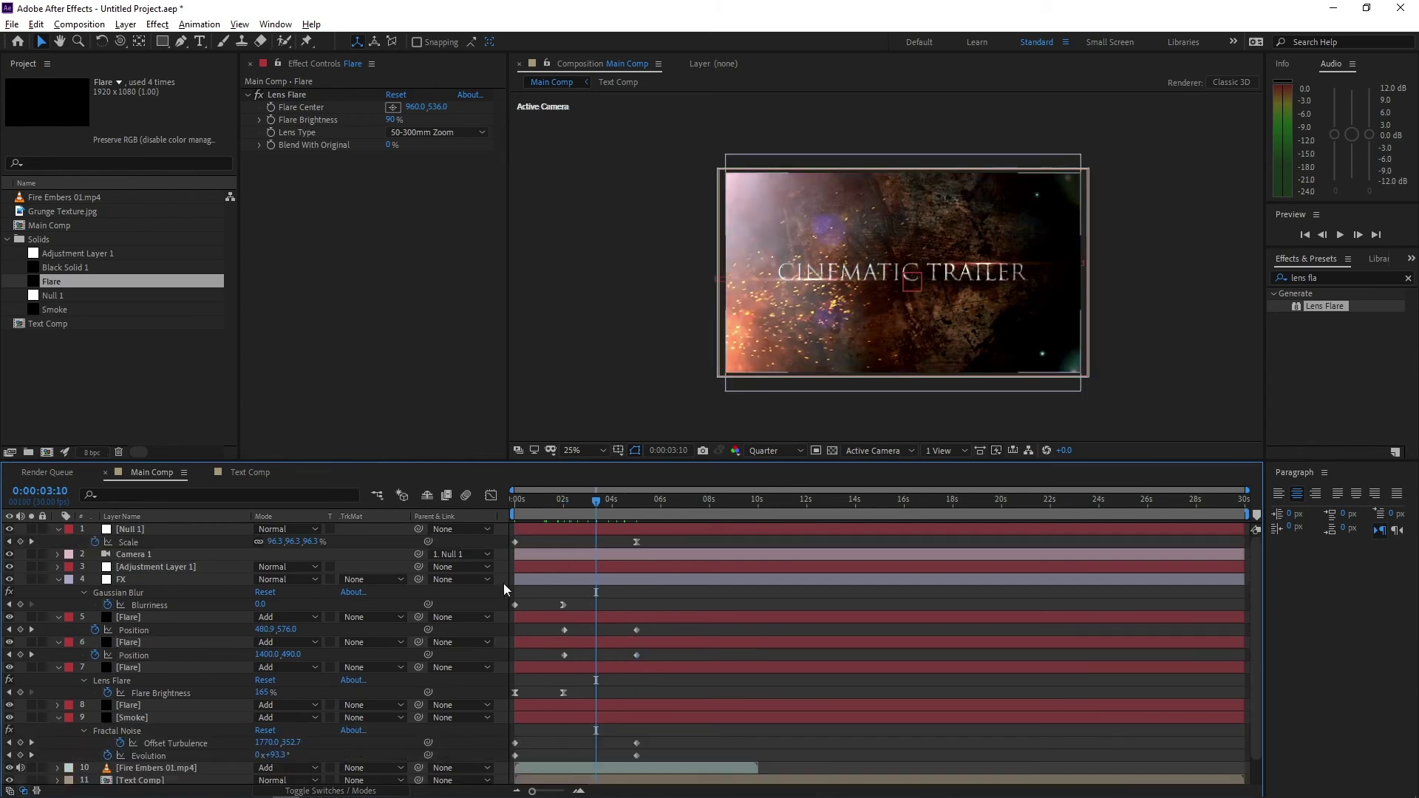
pyautogui.press('u')
pyautogui.click(171, 669)
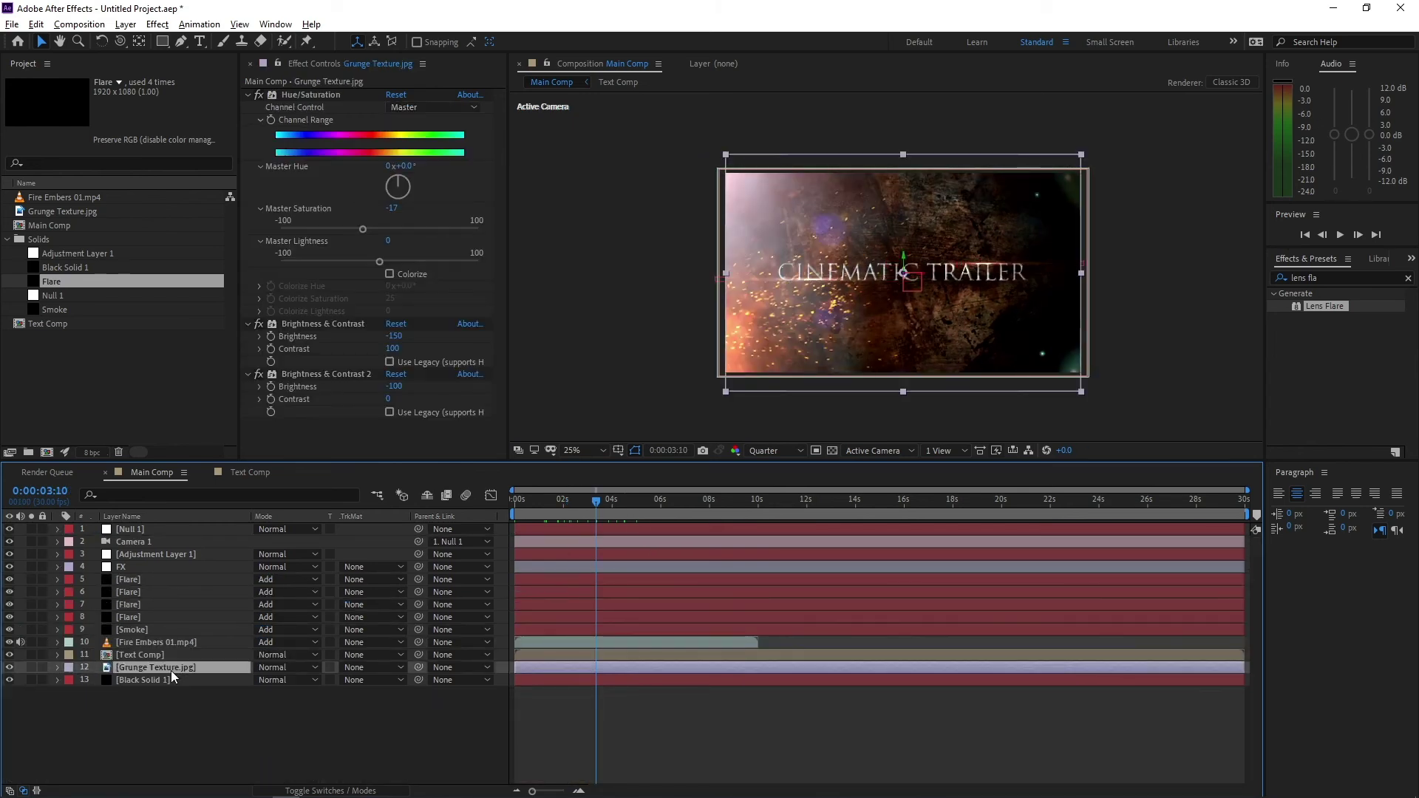
pyautogui.hotkey('ctrl', 'd')
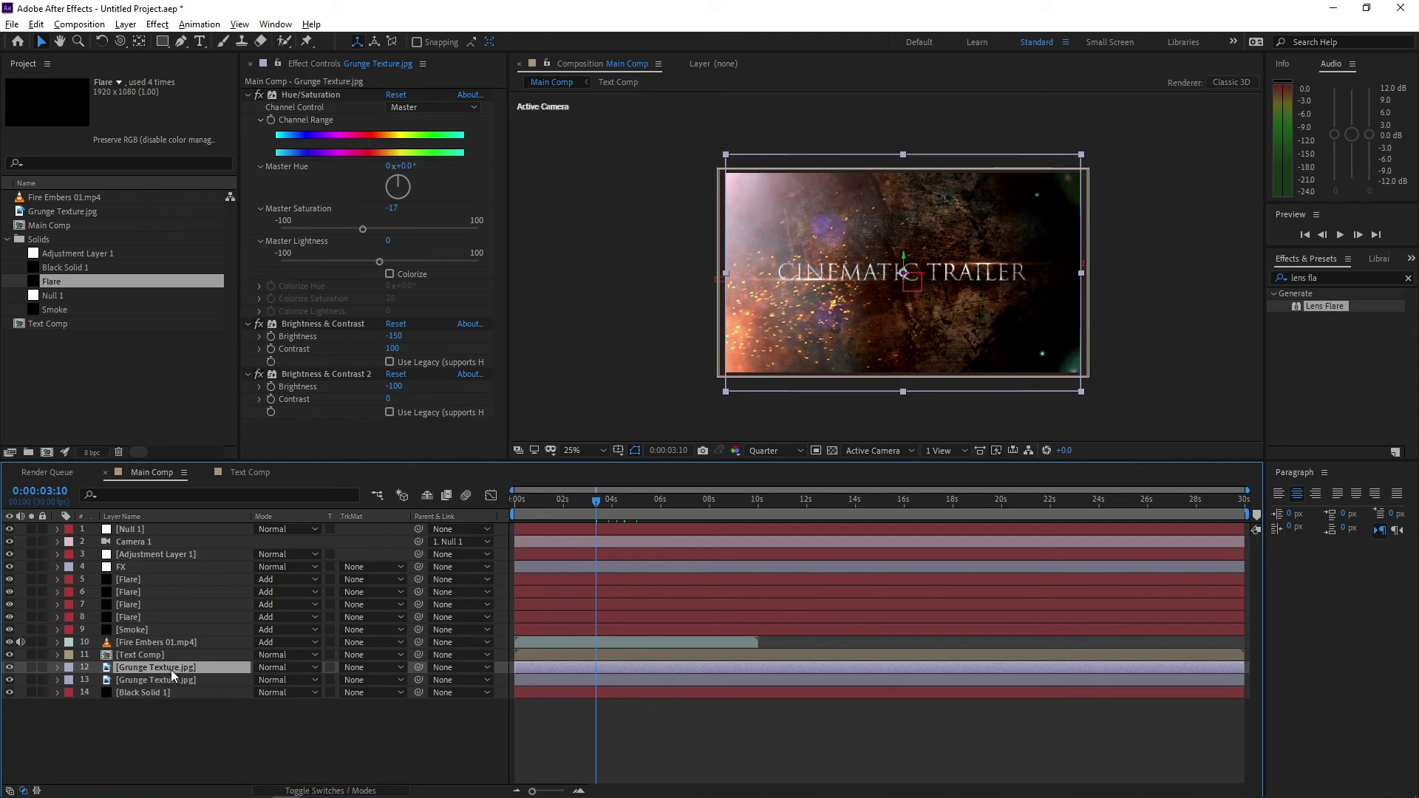
pyautogui.moveTo(171, 670); pyautogui.dragTo(166, 575)
pyautogui.moveTo(166, 574); pyautogui.dragTo(166, 573)
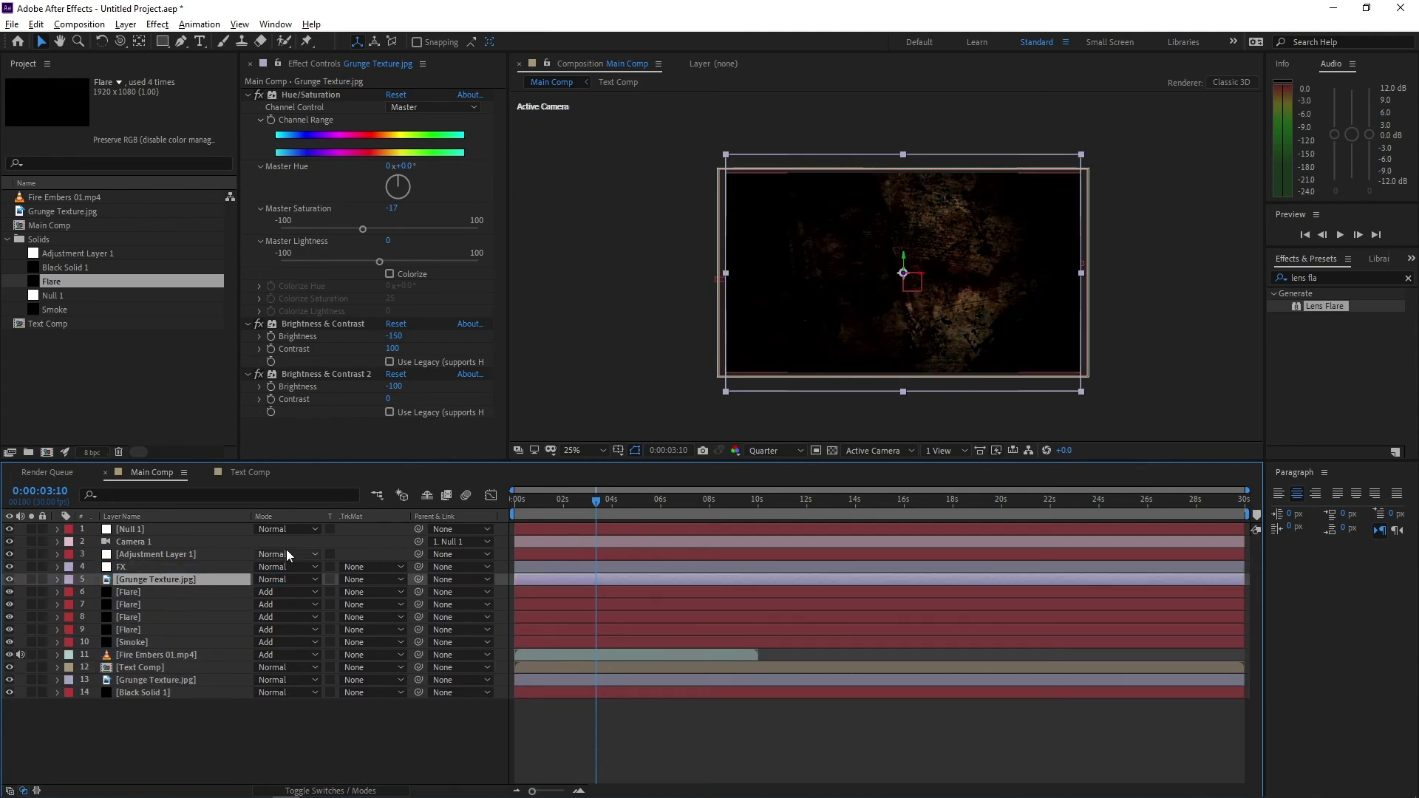
# Set the Grunge Texture copy's blending mode to Add and remove both of its Brightness & Contrast effects.
pyautogui.click(267, 579)
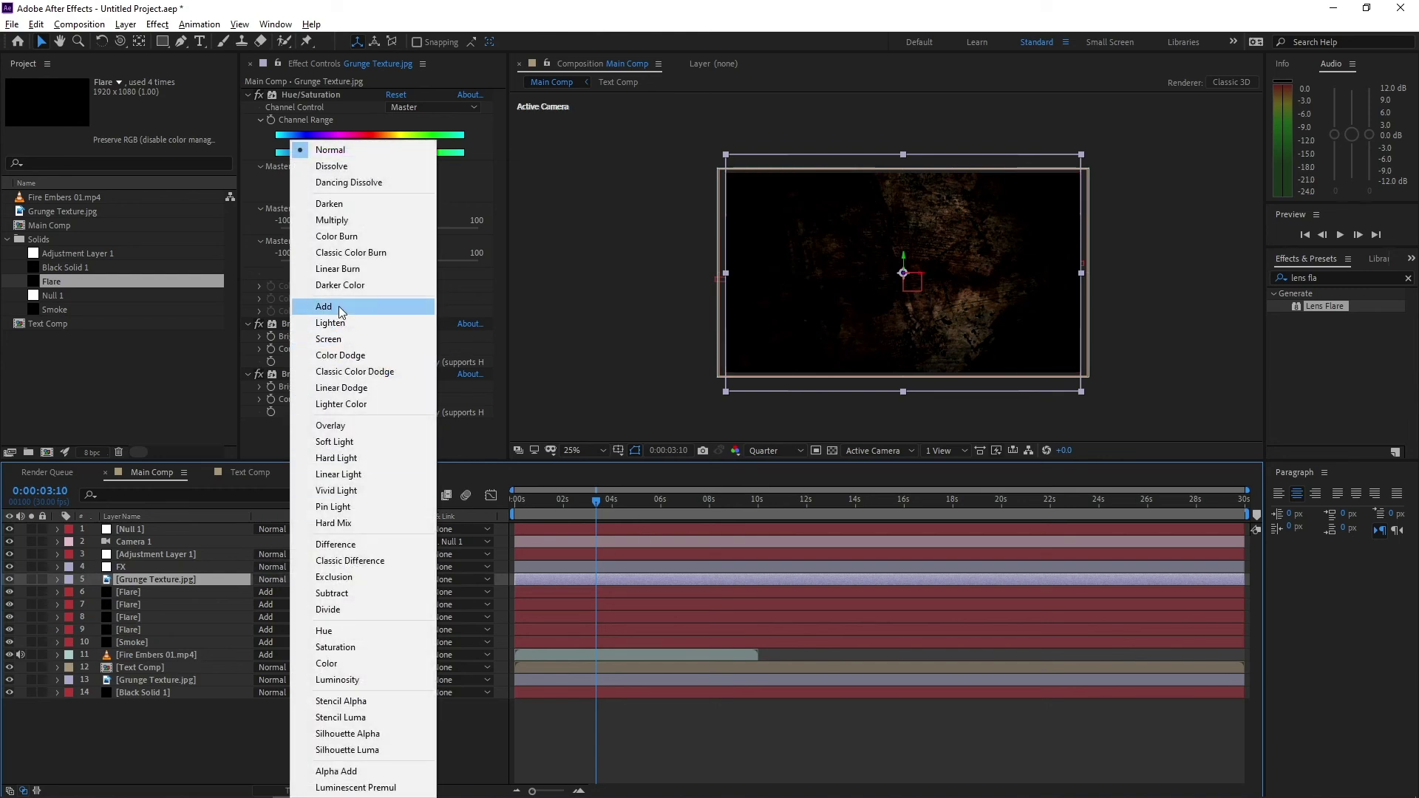
pyautogui.click(339, 306)
pyautogui.click(323, 326)
pyautogui.keyDown('shift'); pyautogui.click(318, 374); pyautogui.keyUp('shift')
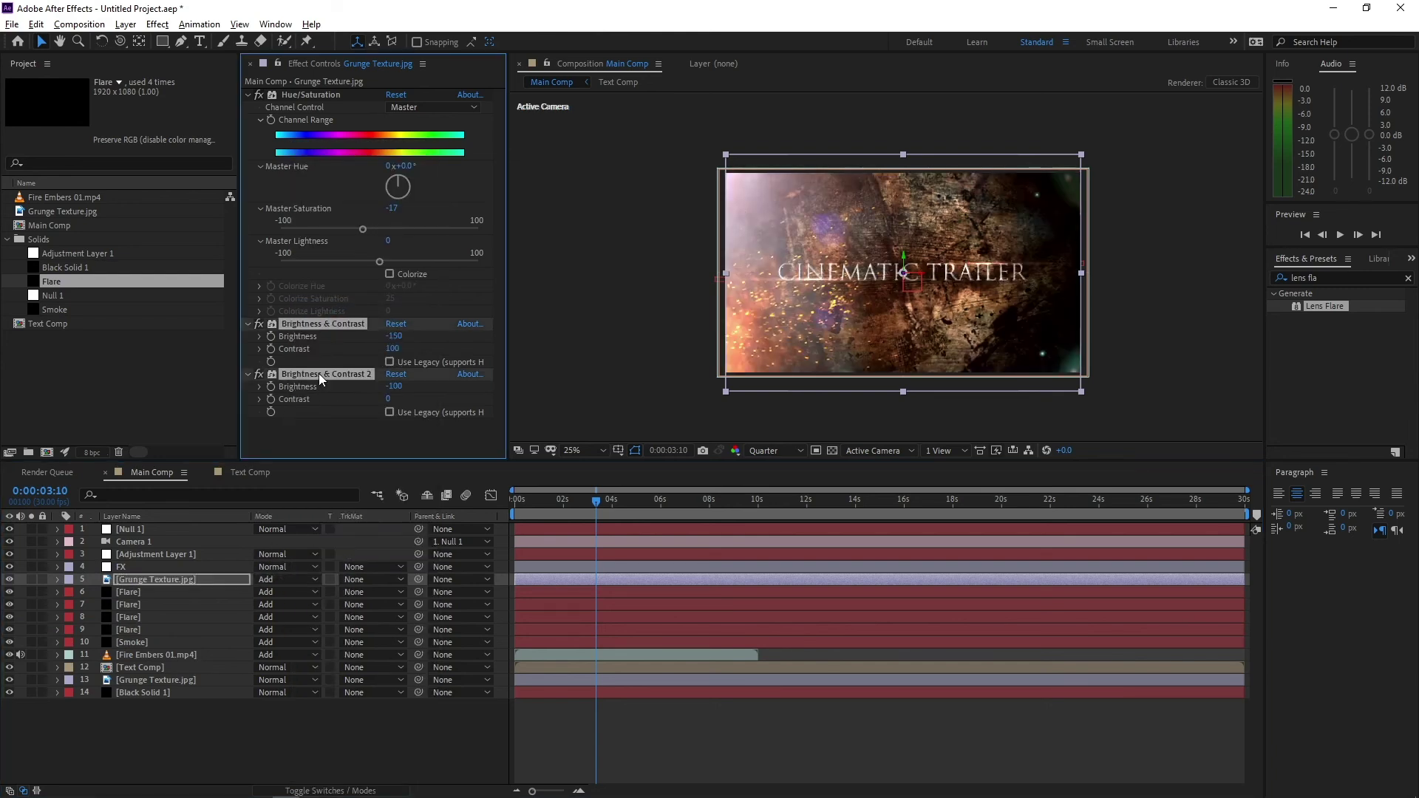
pyautogui.press('Delete')
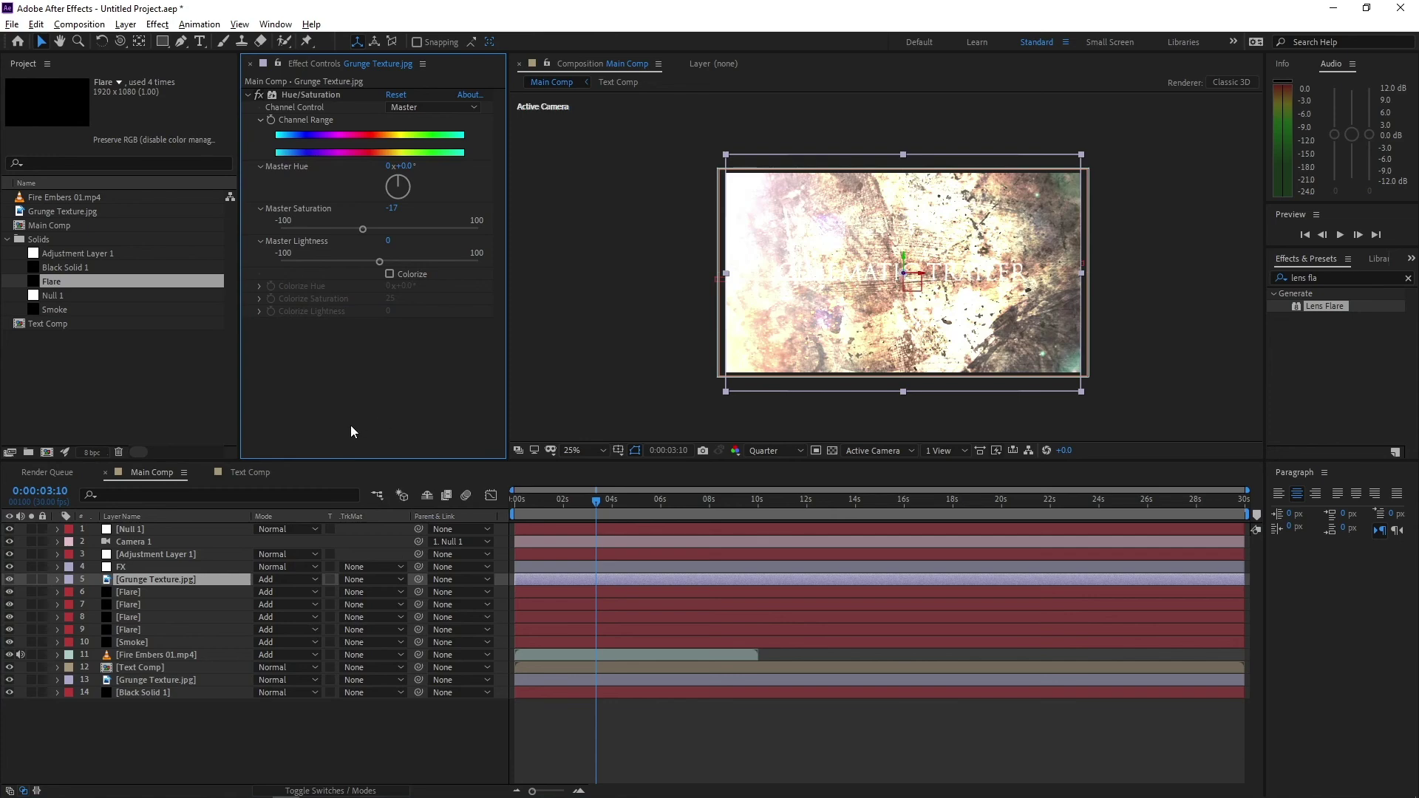
pyautogui.press('.')
pyautogui.moveTo(362, 229); pyautogui.dragTo(271, 229)
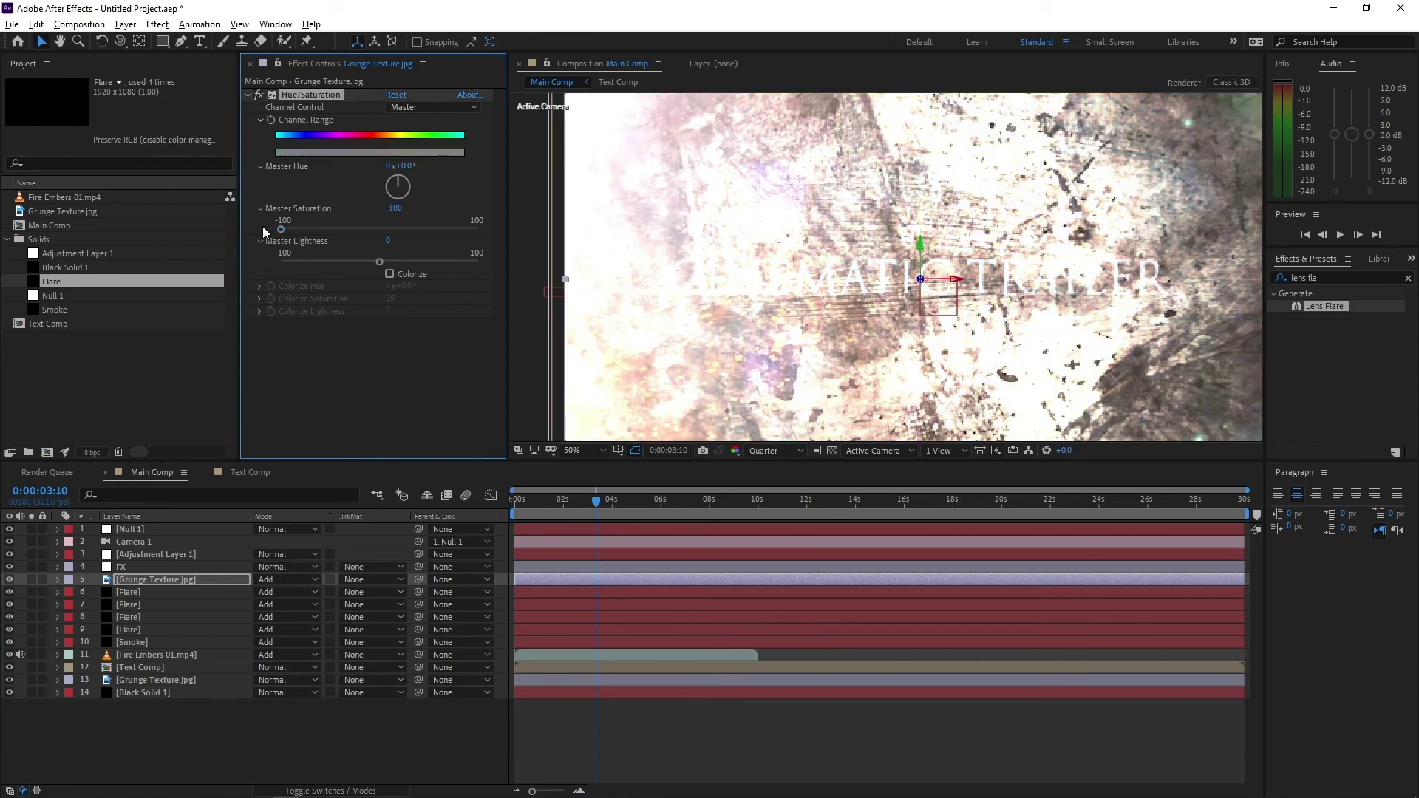
pyautogui.click(211, 580)
pyautogui.press('t')
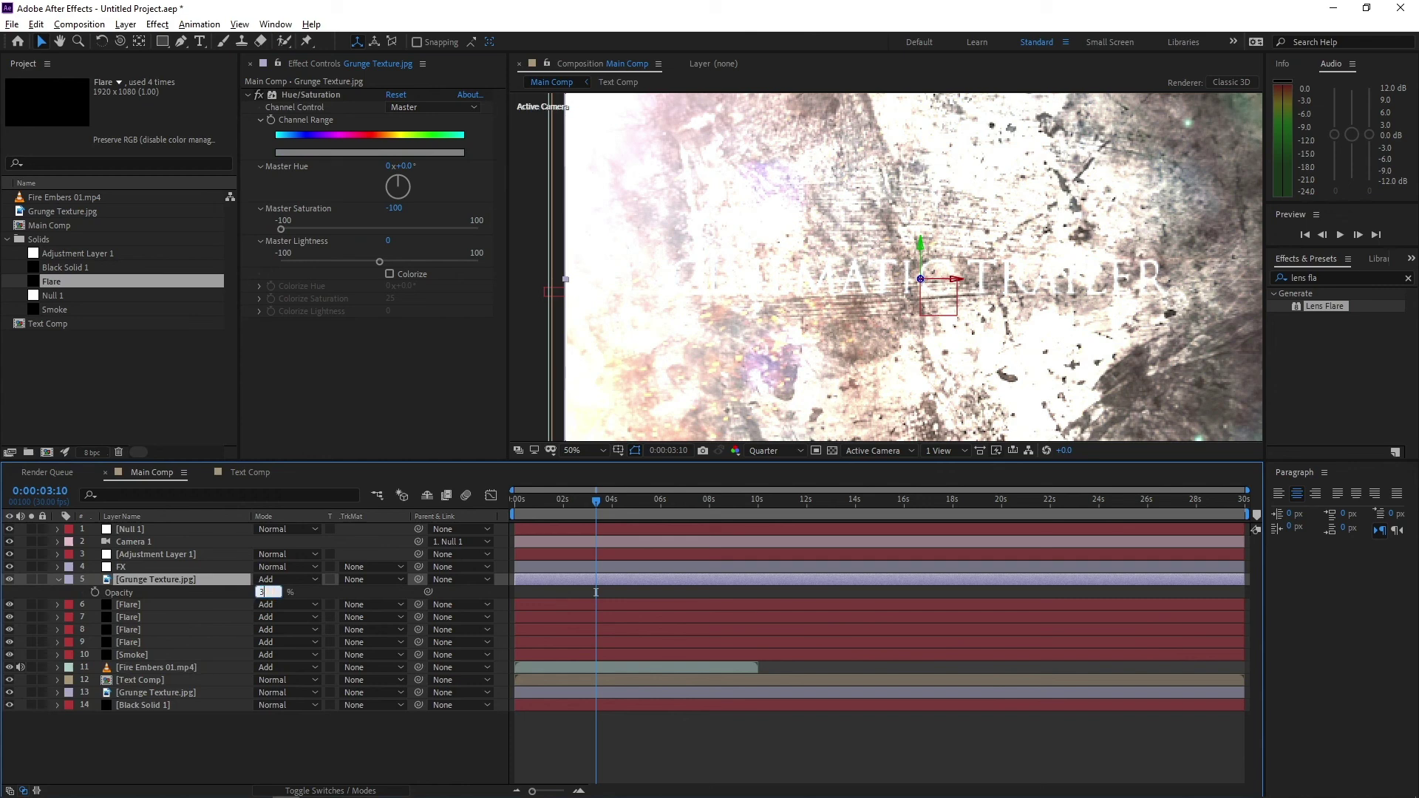
pyautogui.hotkey('ctrl', 'z')
pyautogui.hotkey('ctrl', 'z')
# Set the Grunge Texture copy's Master Saturation to -100 and its Z position to -300.
pyautogui.moveTo(362, 230); pyautogui.dragTo(273, 233)
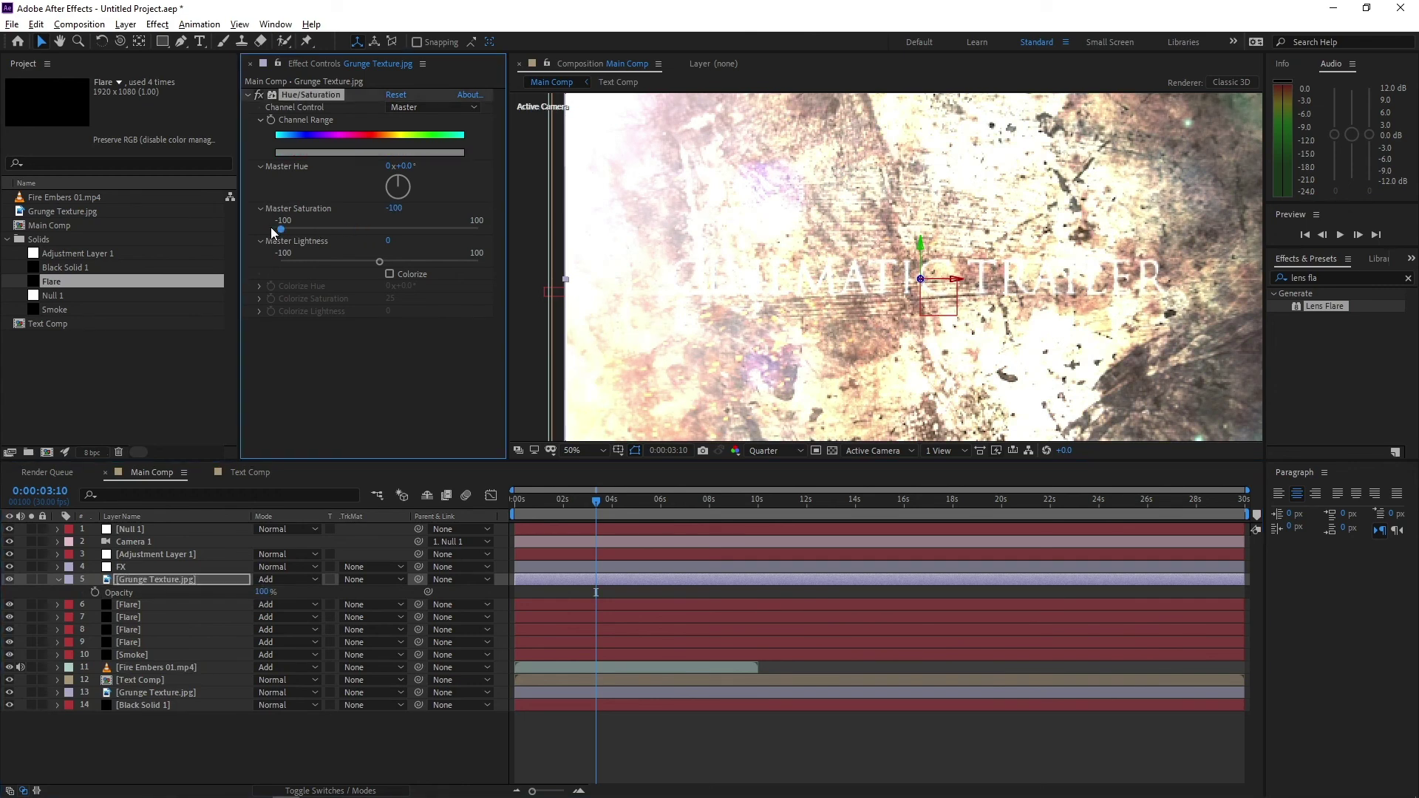
pyautogui.click(195, 580)
pyautogui.press('p')
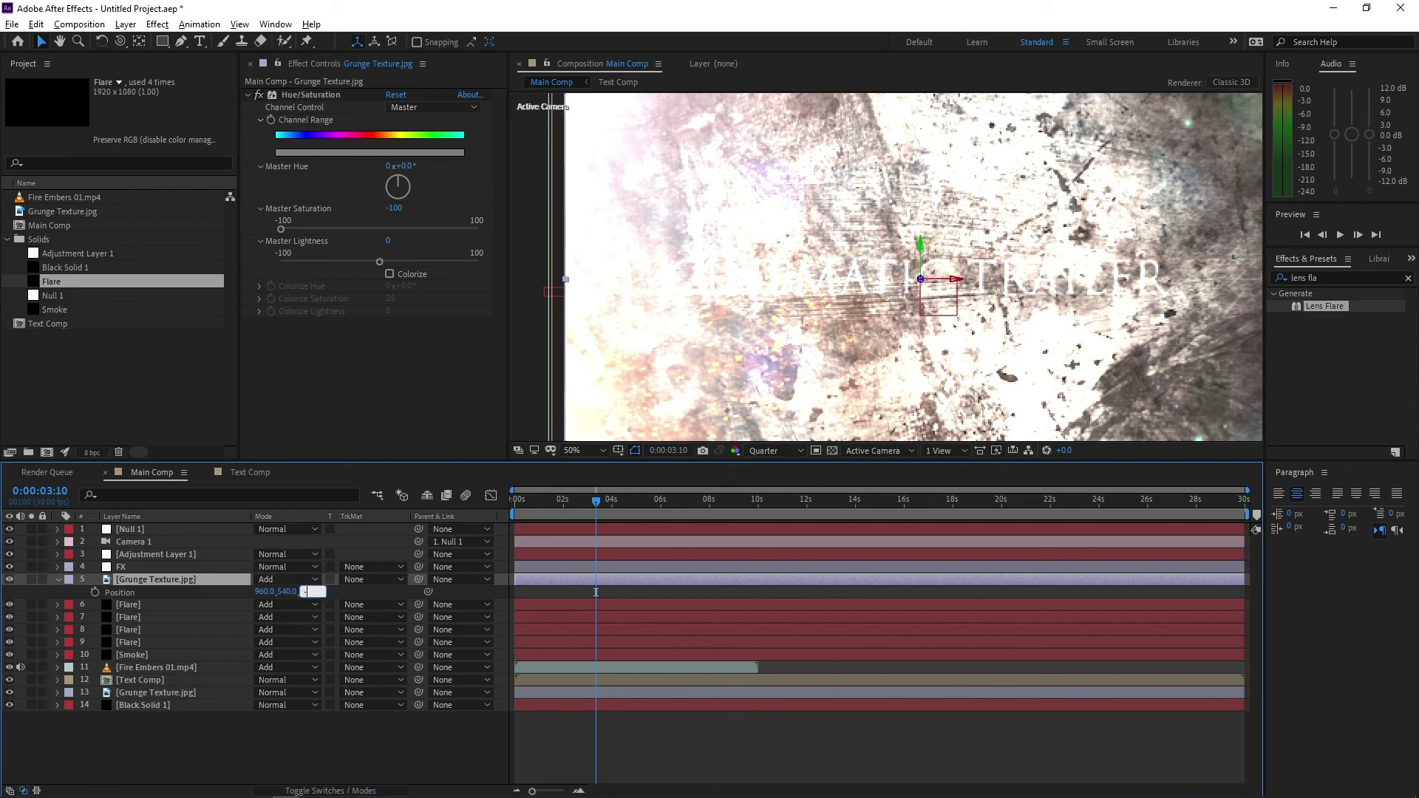
pyautogui.press('Return')
# Scale the Grunge Texture copy down to 86% and set its opacity to 4%.
pyautogui.press('s')
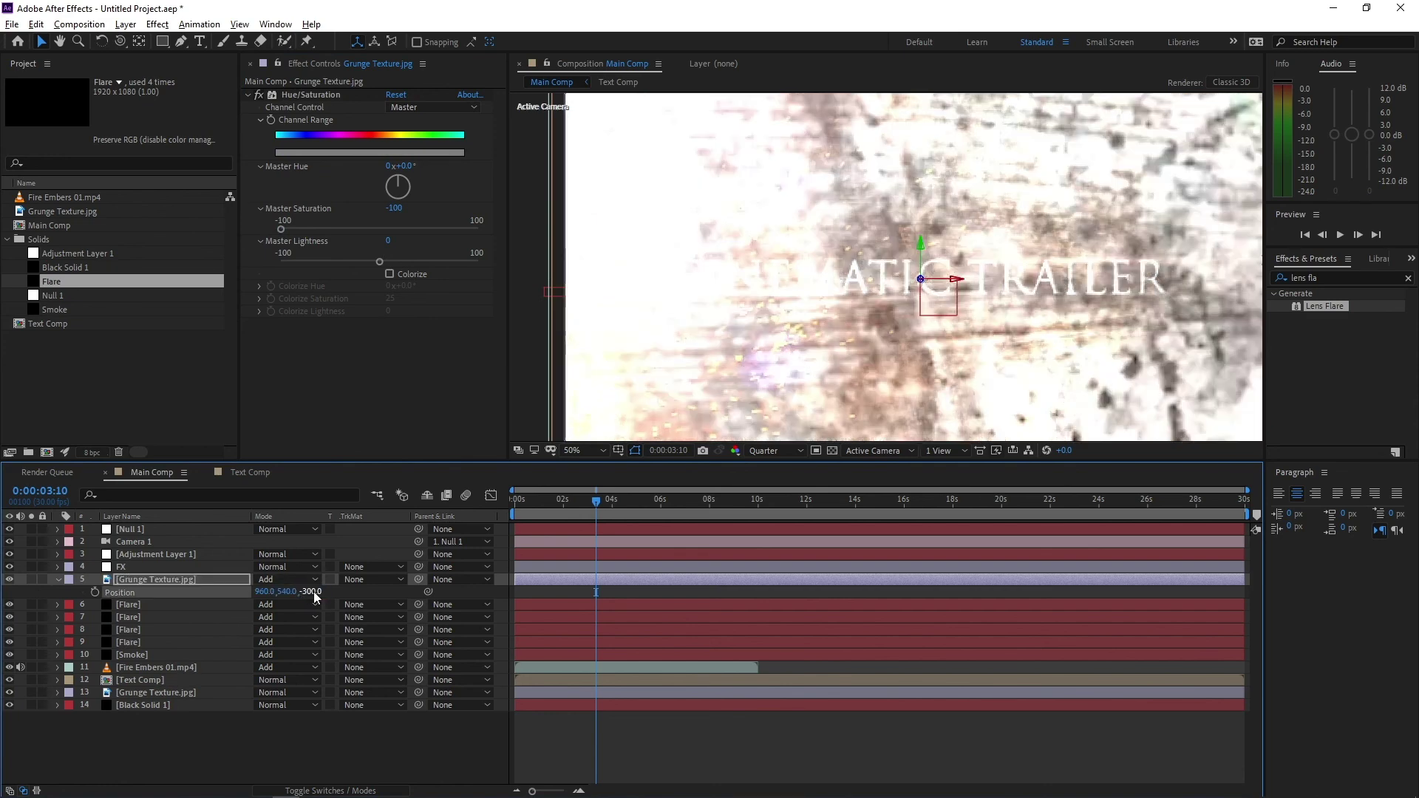
pyautogui.moveTo(325, 593); pyautogui.dragTo(275, 592)
pyautogui.scroll(-1, 708, 287)
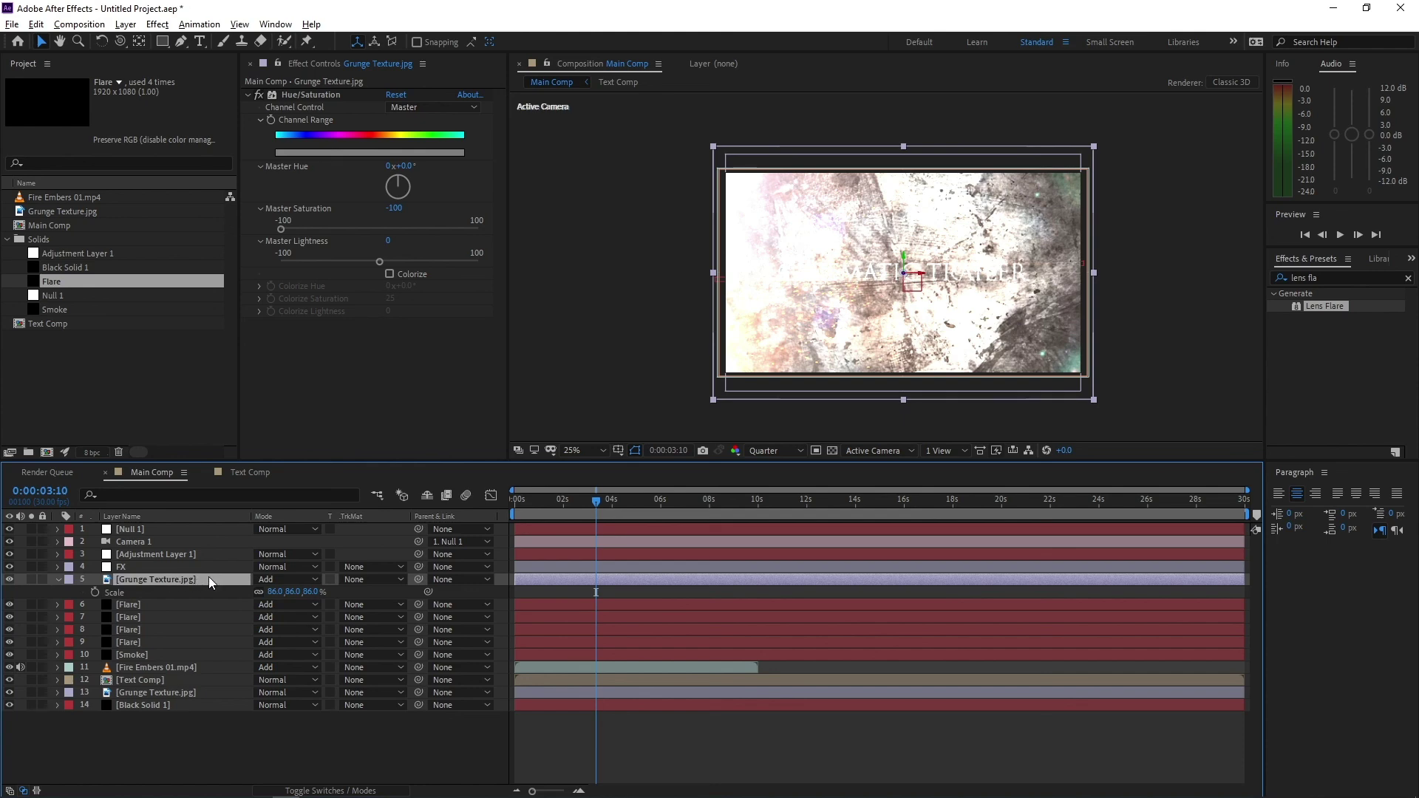
pyautogui.press('t')
pyautogui.write('4')
pyautogui.press('Return')
# Show the rotation properties of the Grunge Texture copy with the playhead at 0:00:05:02.
pyautogui.press('.')
pyautogui.click(640, 501)
pyautogui.press('r')
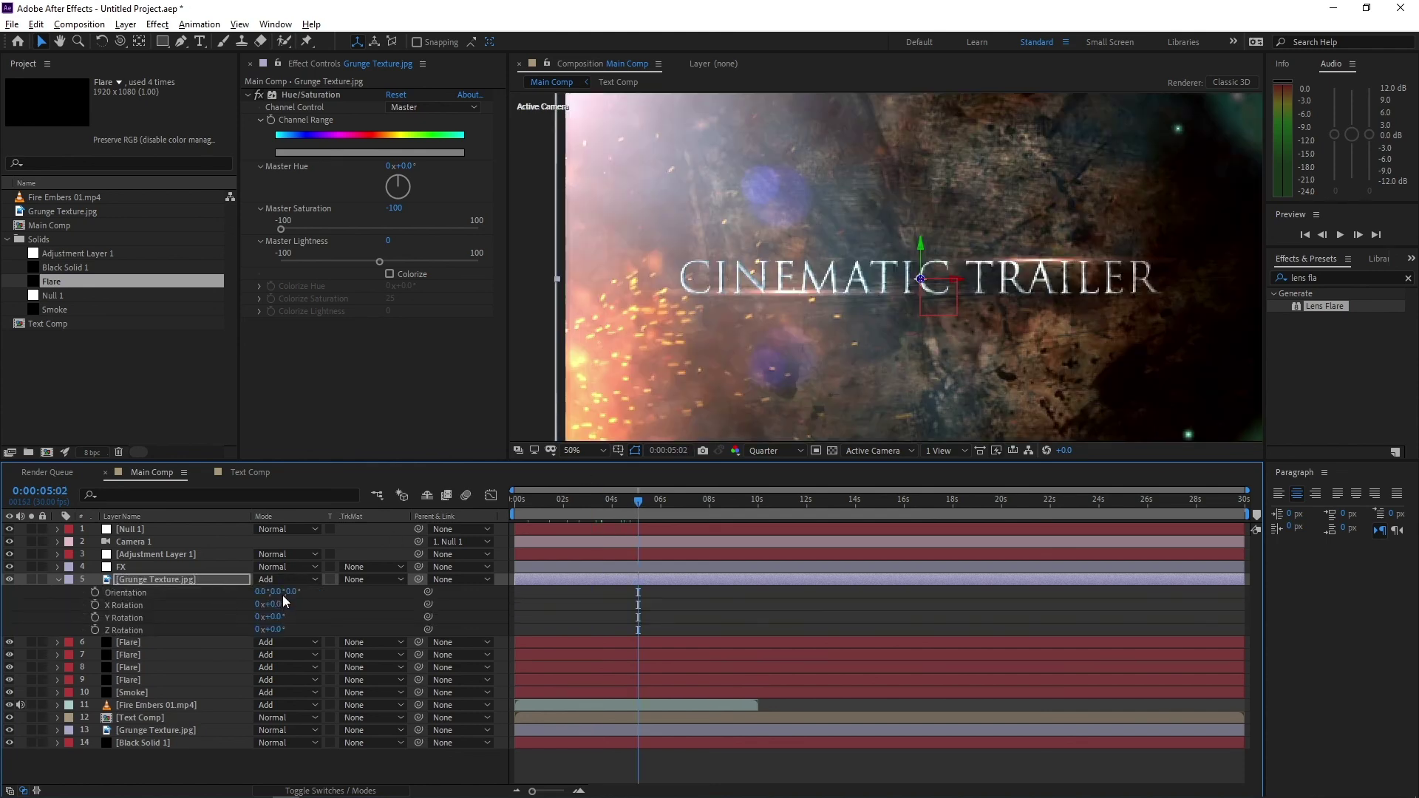